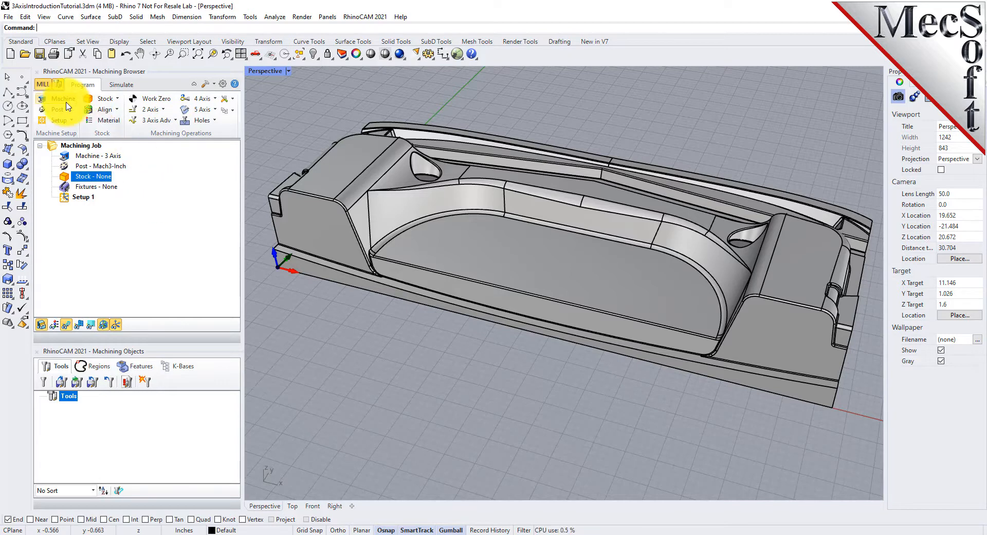
- Define the machine tool manually as a 3 Axis machine
click(67, 101)
drag(86, 87, 244, 97)
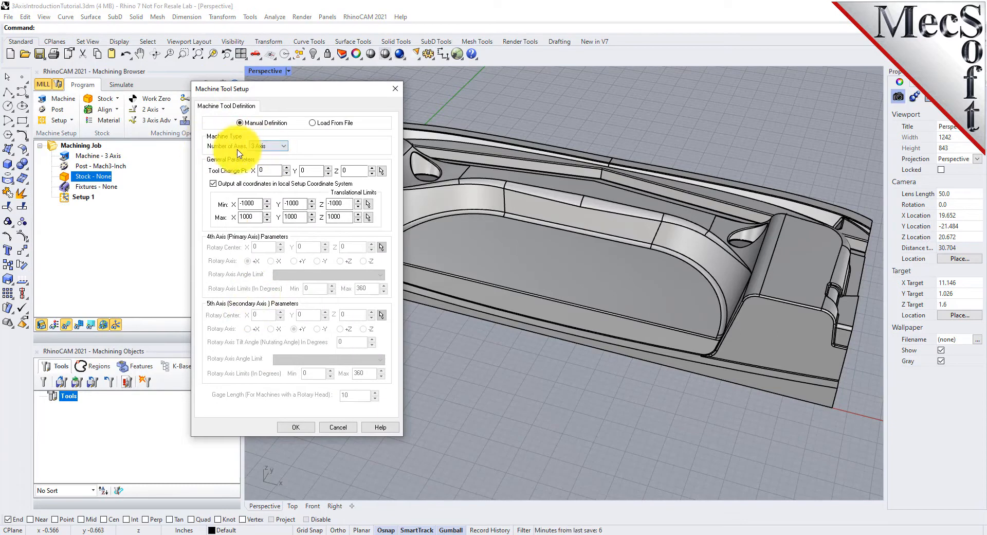
click(283, 147)
click(267, 156)
click(292, 428)
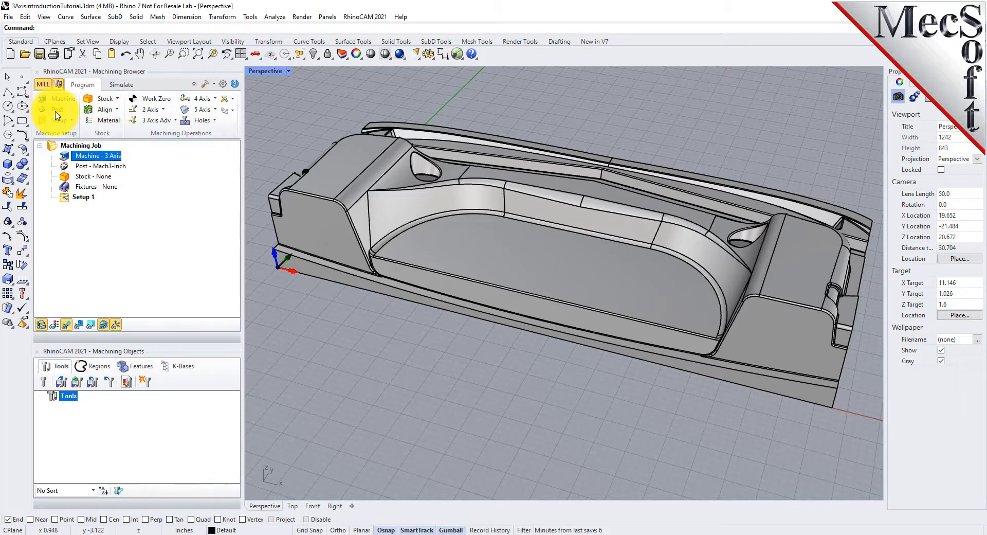
- Set the current post-processor to Haas with .nc as the posted file extension
click(56, 110)
drag(141, 91, 284, 108)
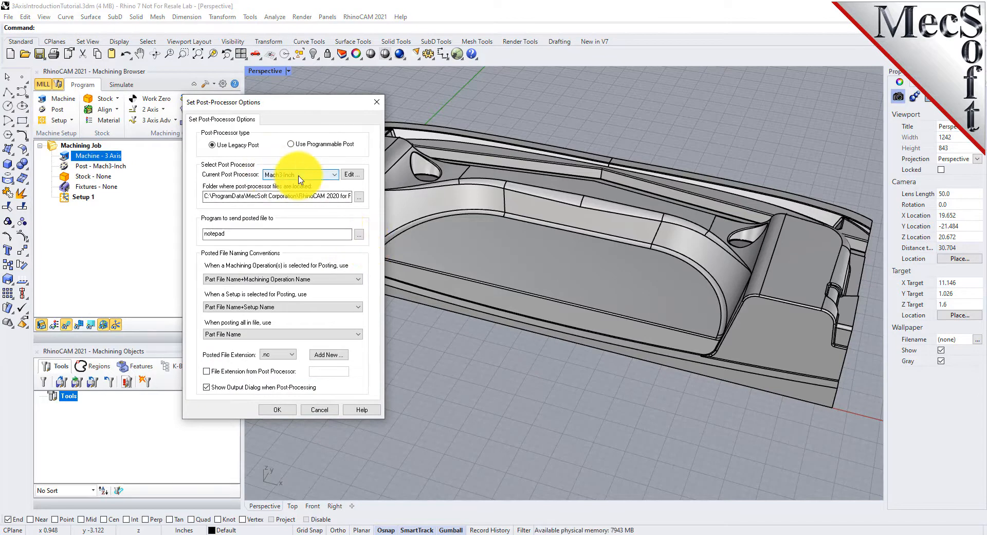
click(338, 175)
drag(335, 303, 335, 279)
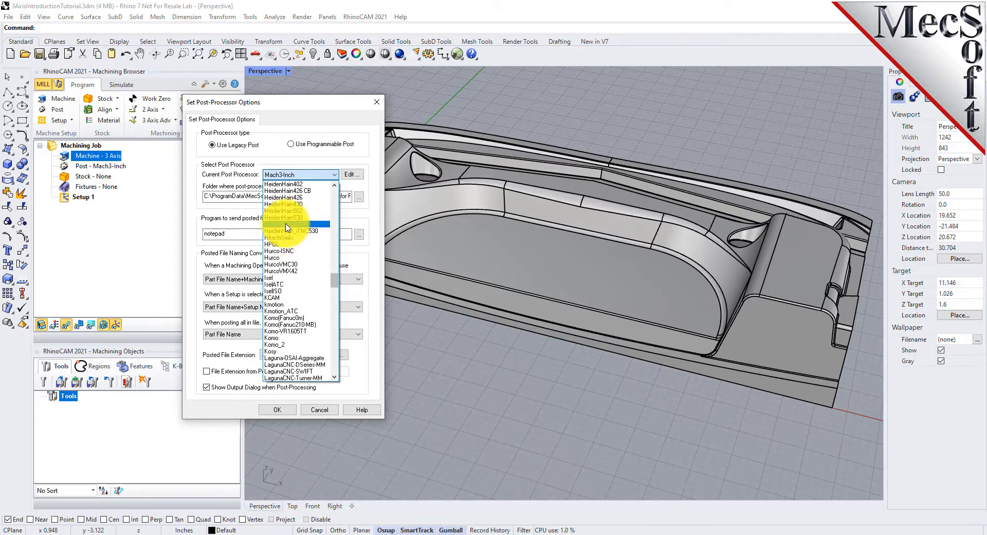
scroll(301, 227, up, 7)
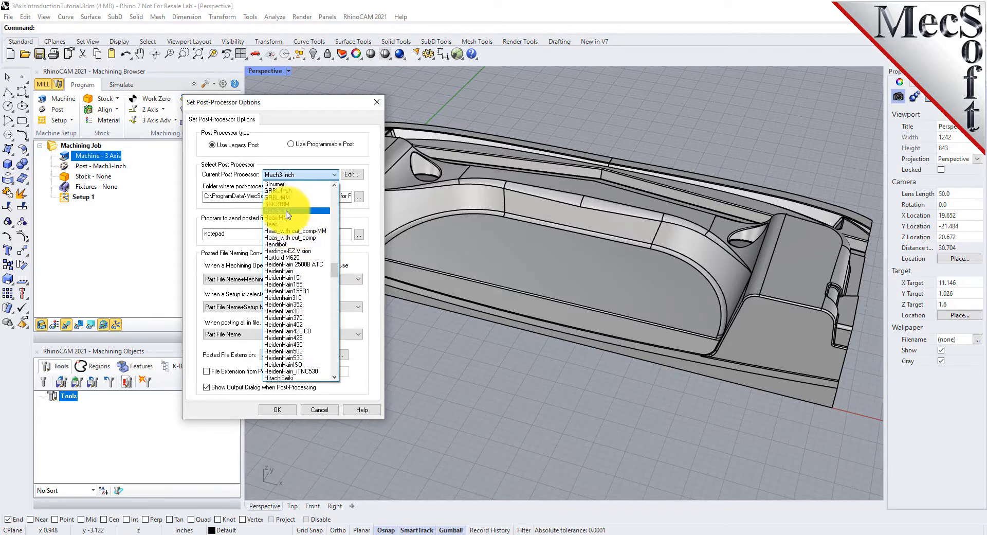
click(282, 224)
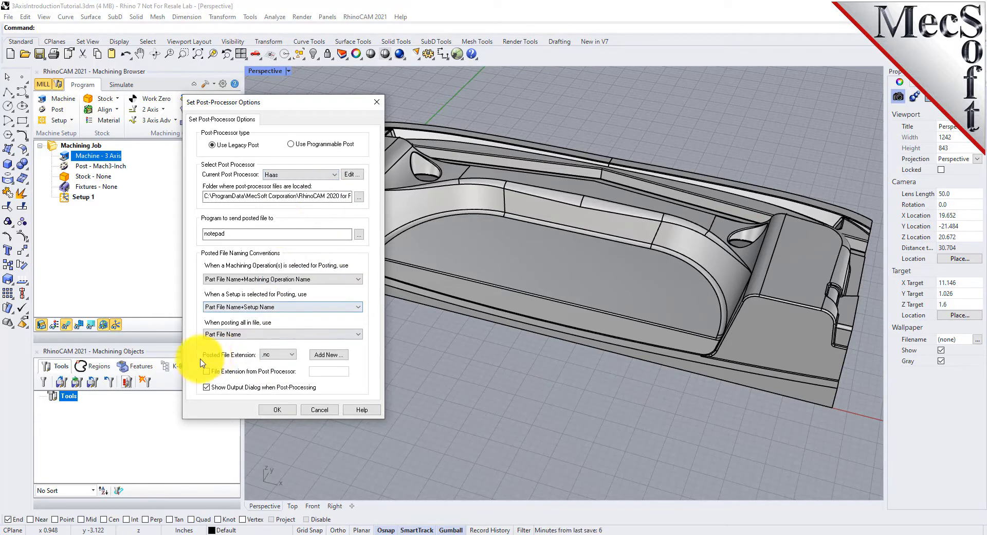
click(291, 354)
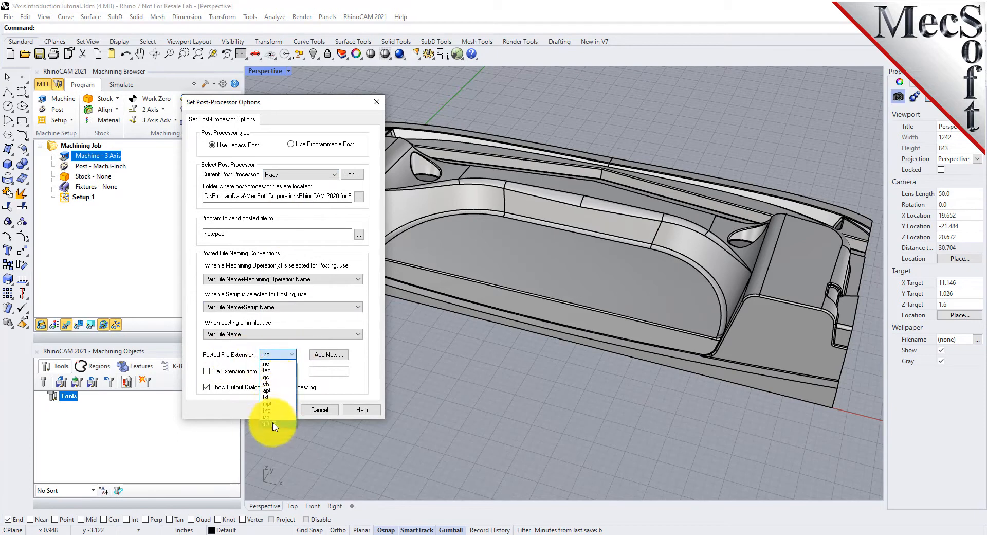
click(267, 363)
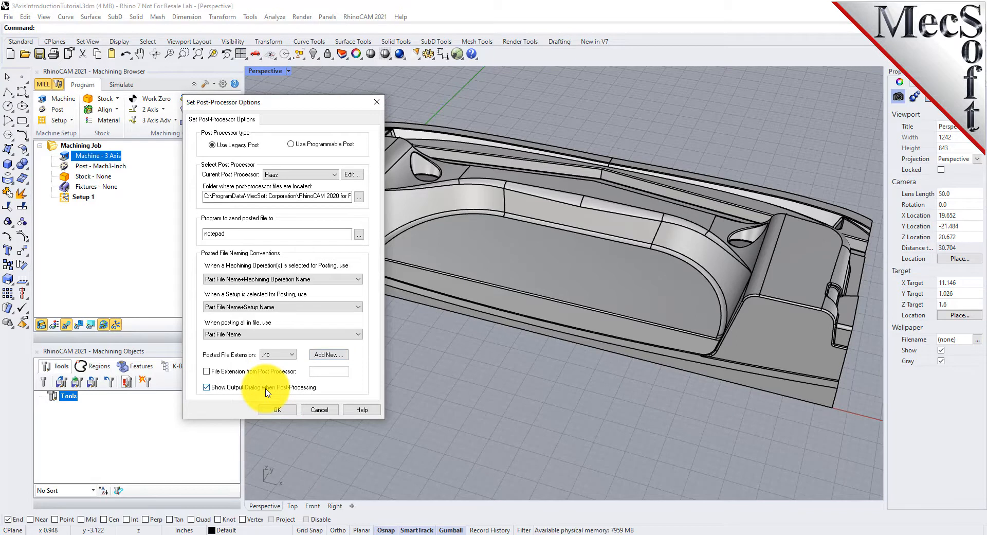
click(271, 409)
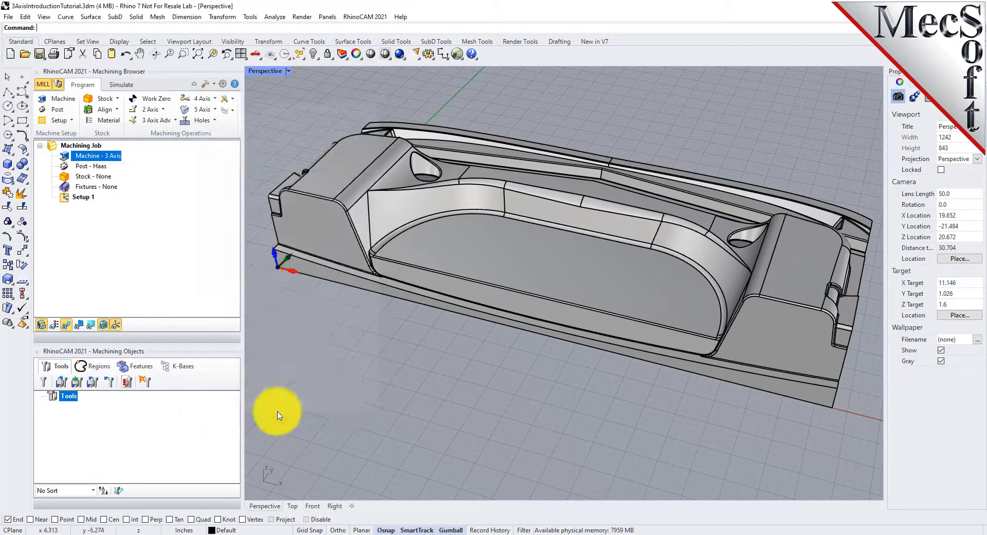
click(71, 167)
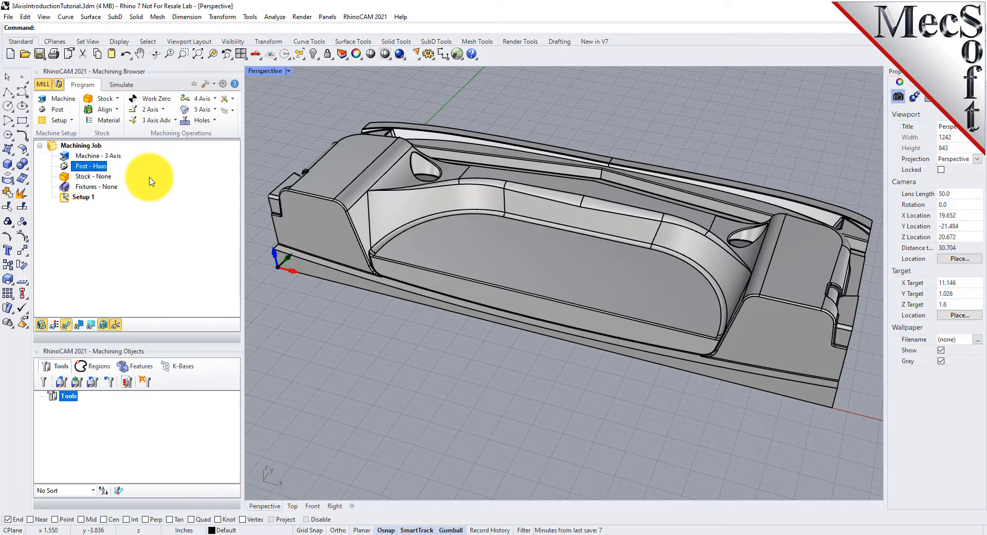
click(64, 197)
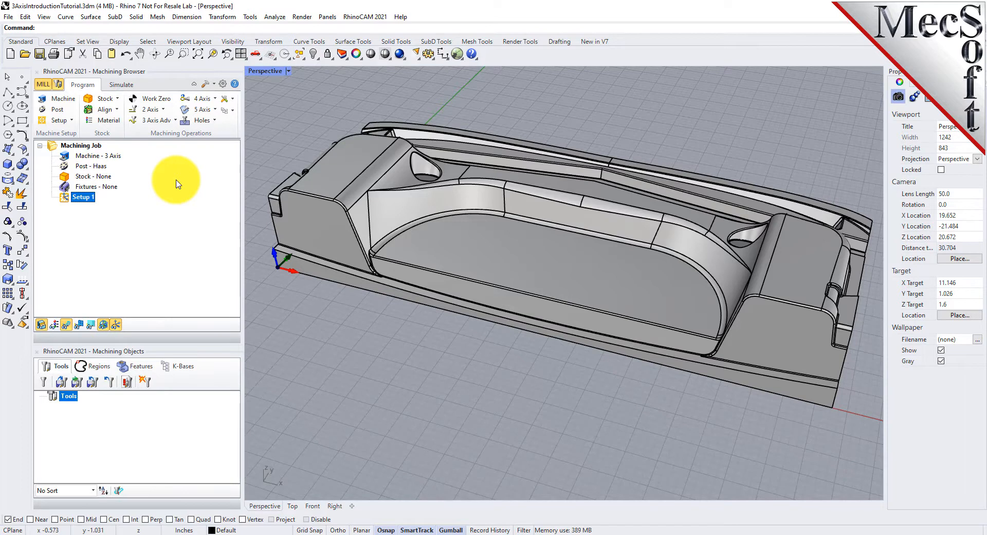
- Create a box stock from the model's bounding box and set its height to 3.75 inches
click(118, 100)
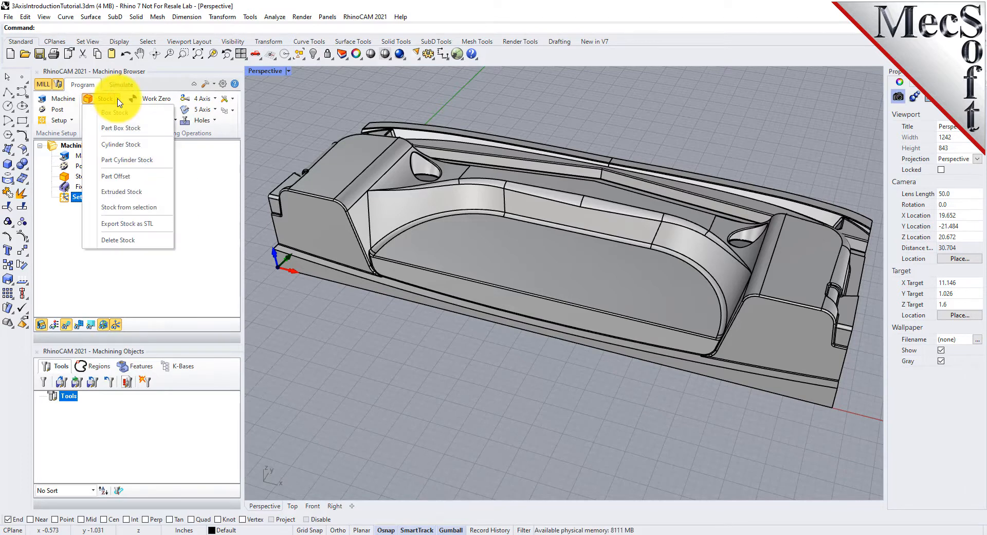
click(153, 118)
drag(141, 88, 272, 134)
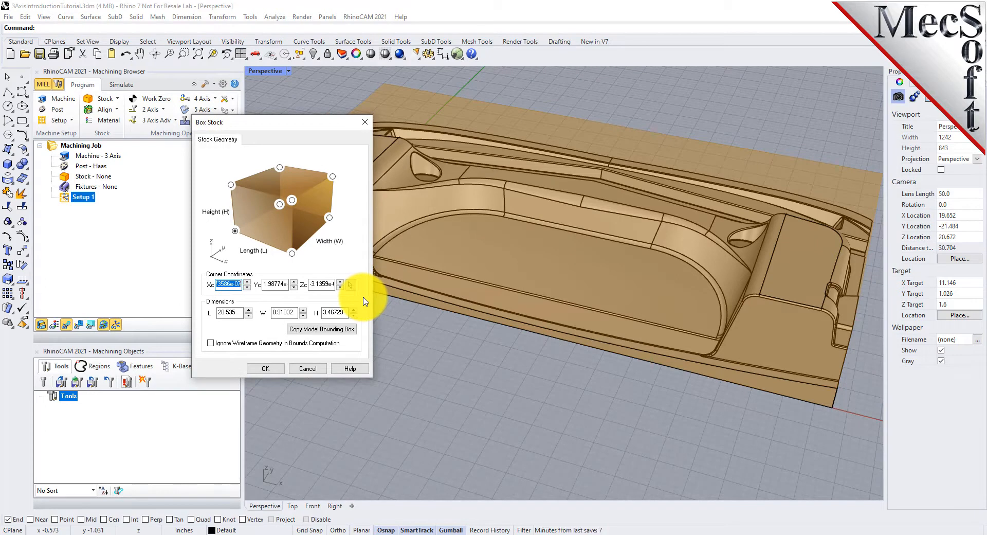
click(329, 330)
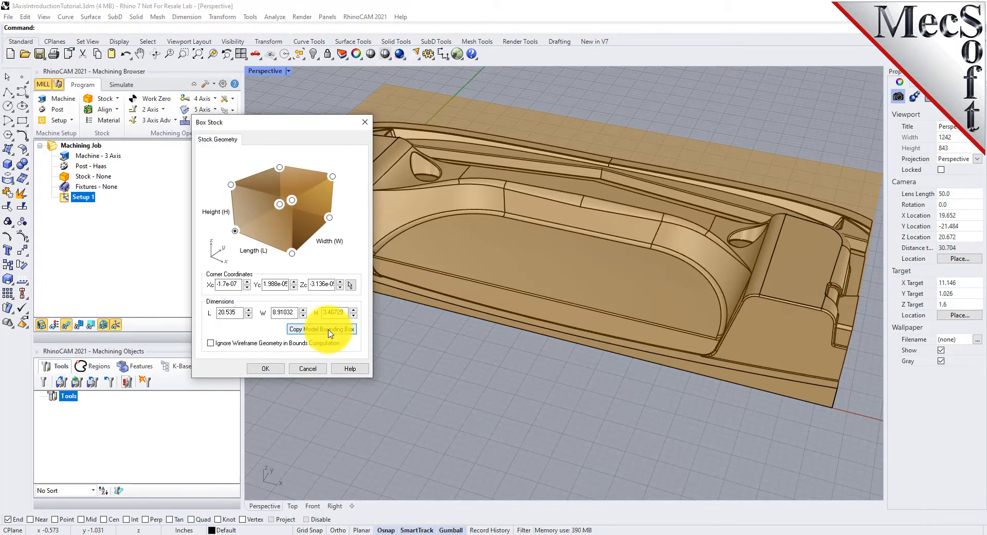
click(236, 313)
click(293, 314)
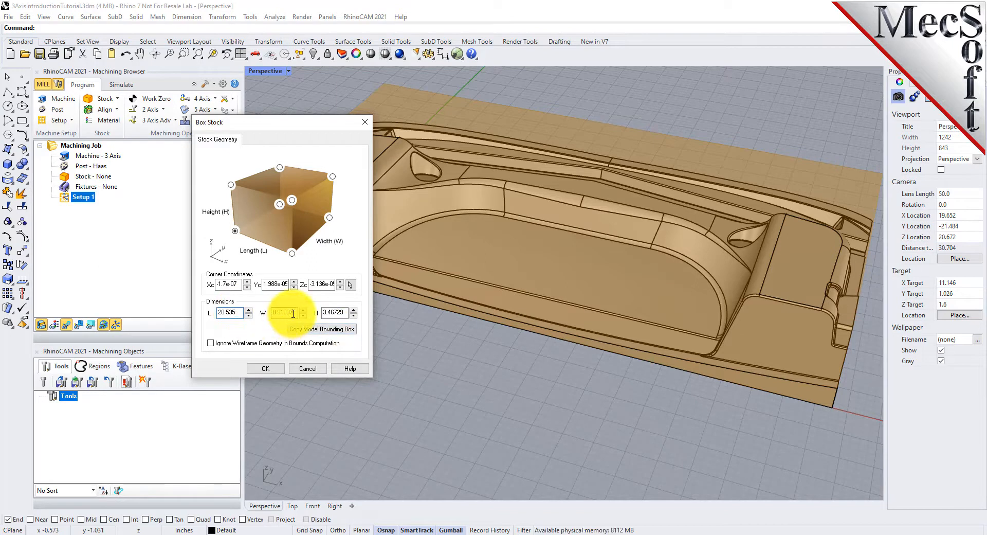
click(344, 314)
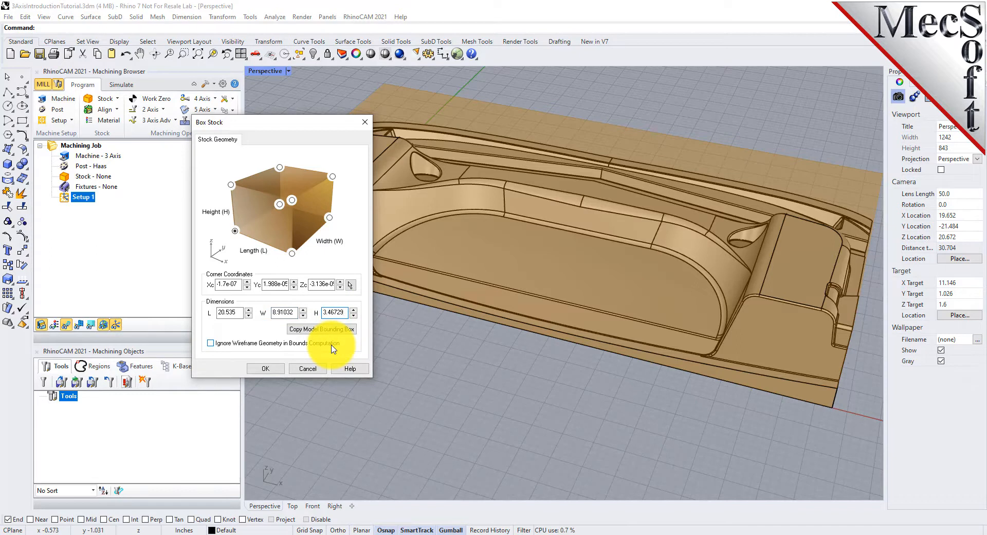
double_click(343, 312)
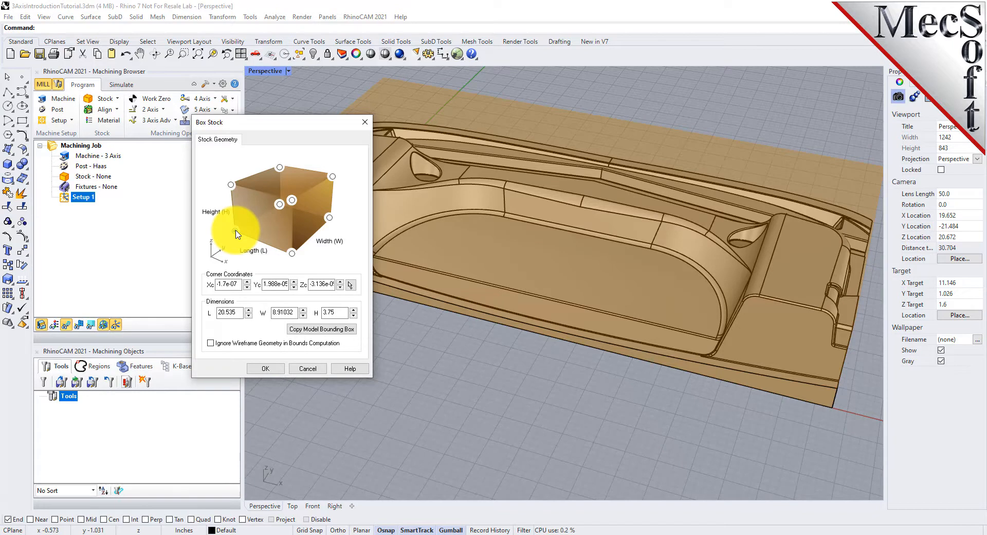
click(270, 370)
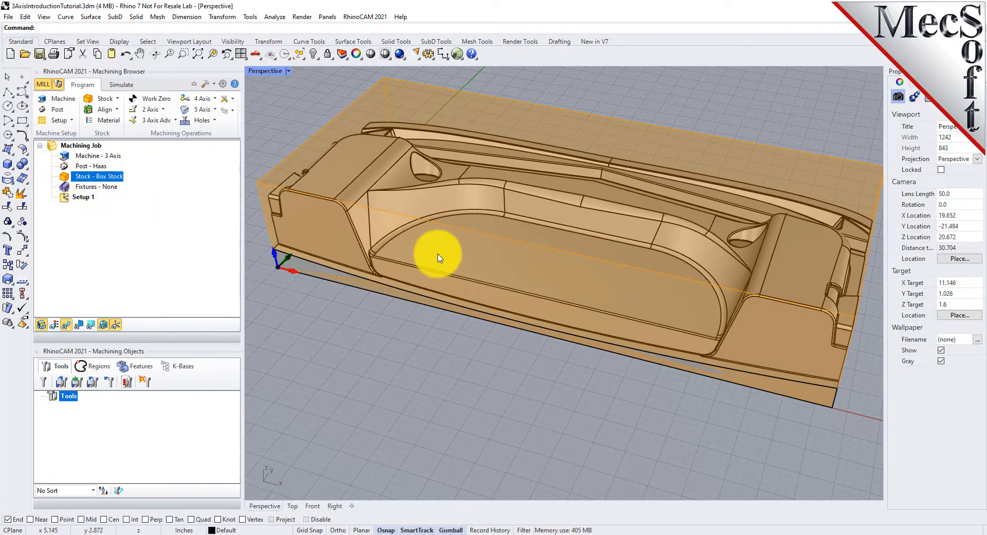
- Examine how the box stock encloses the part by toggling the stock's visibility and viewing it from the side
scroll(439, 257, down, 4)
scroll(440, 257, down, 3)
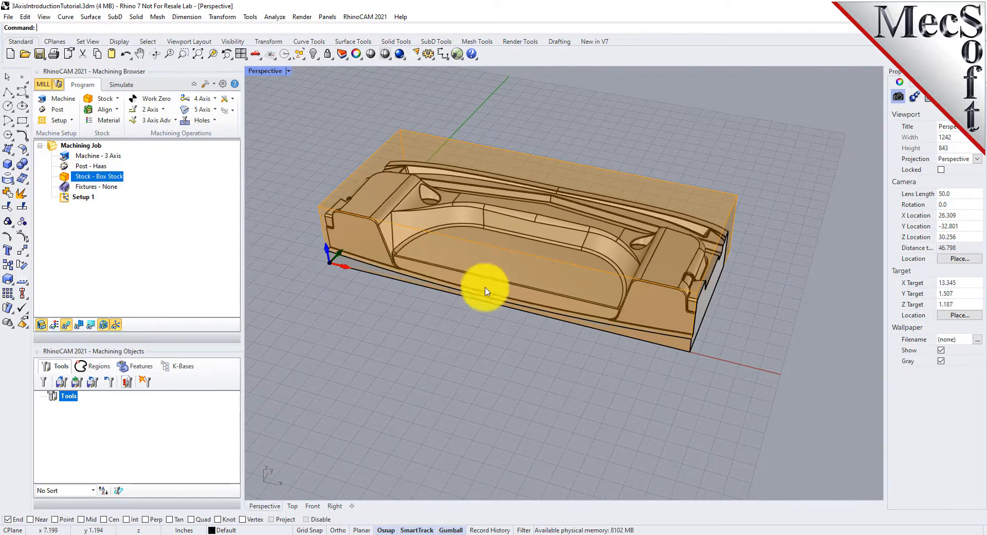
click(43, 327)
click(43, 328)
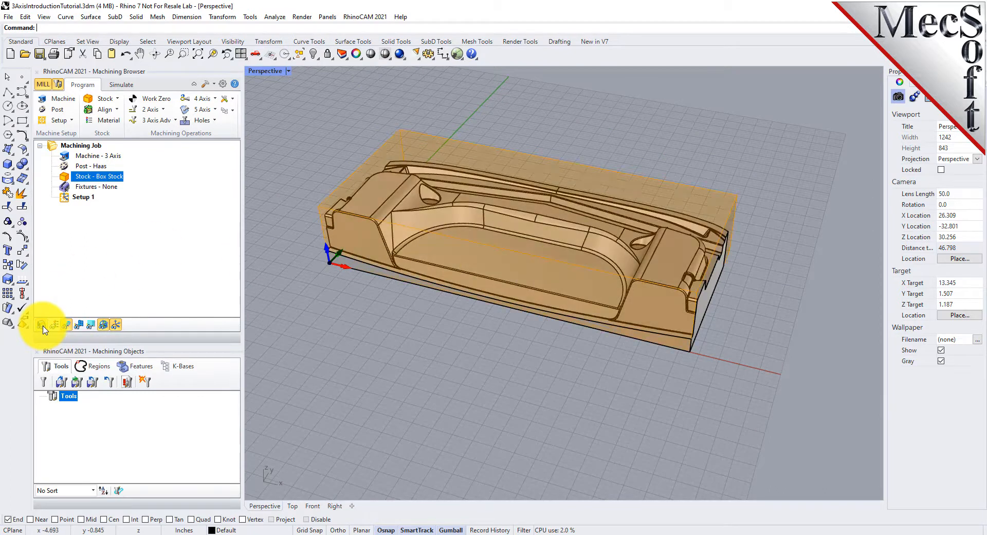
click(43, 328)
click(43, 328)
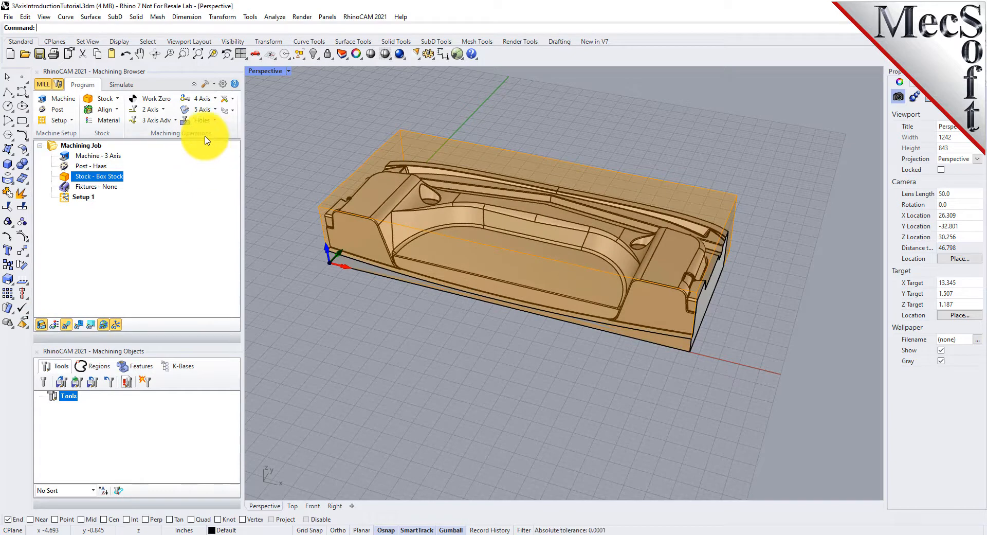
click(155, 53)
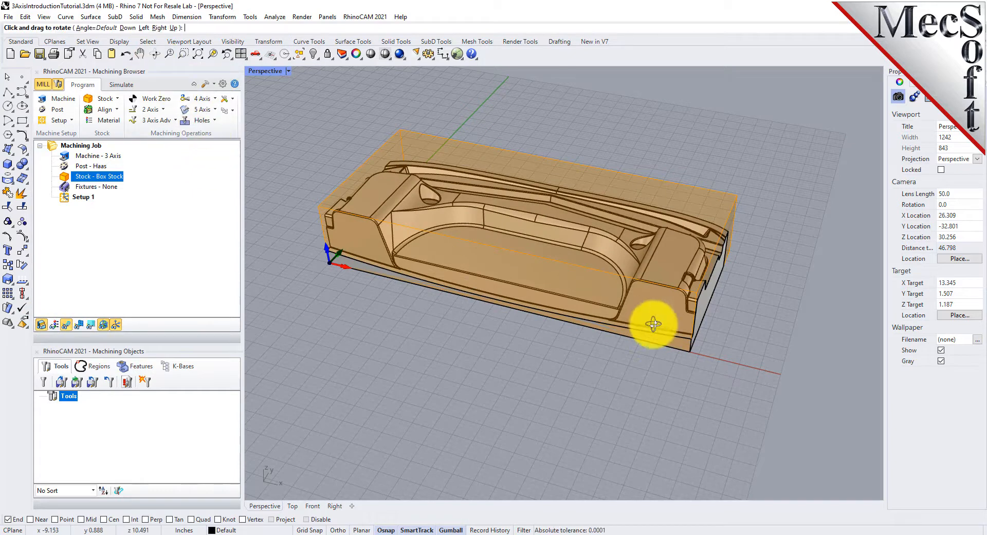
drag(699, 306, 569, 243)
key(Escape)
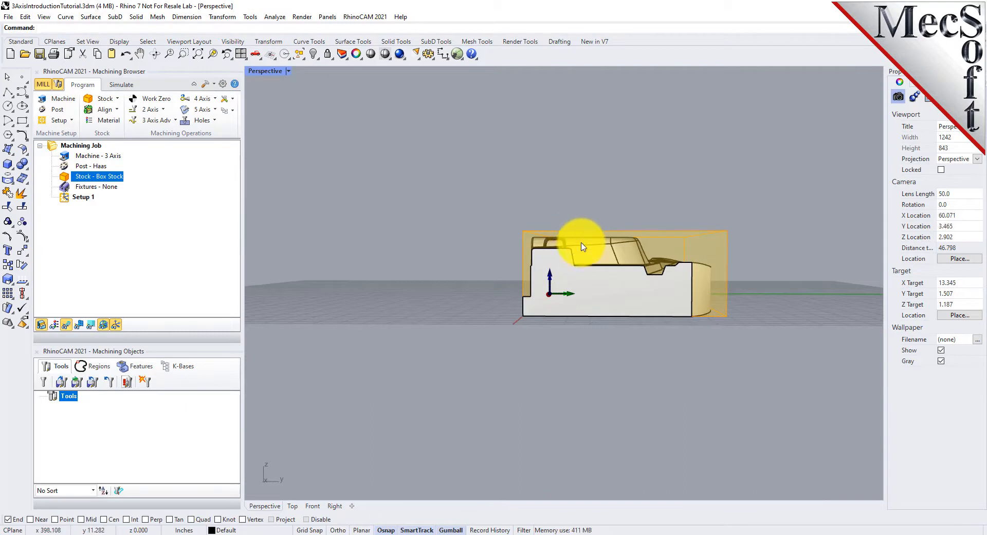
click(154, 53)
drag(351, 209, 467, 267)
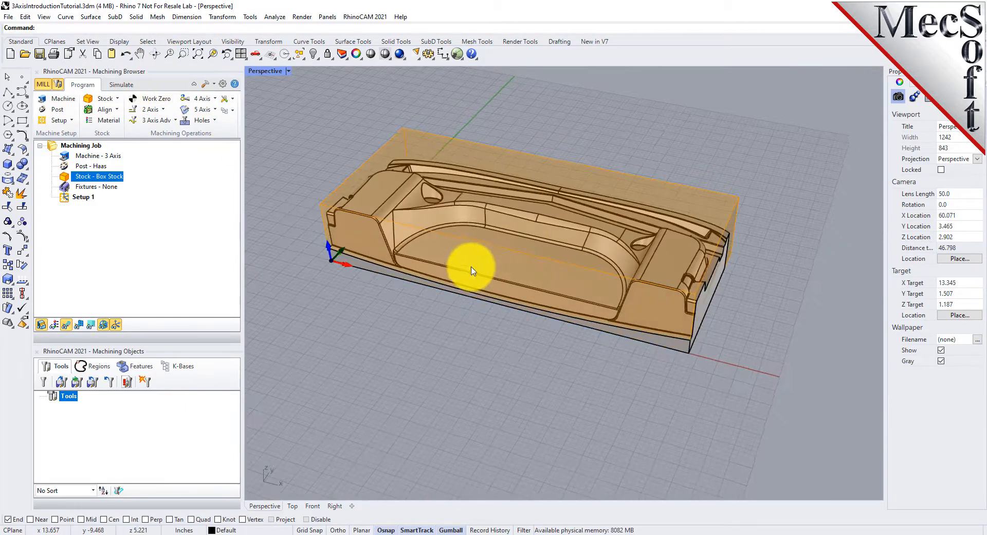
scroll(471, 192, up, 3)
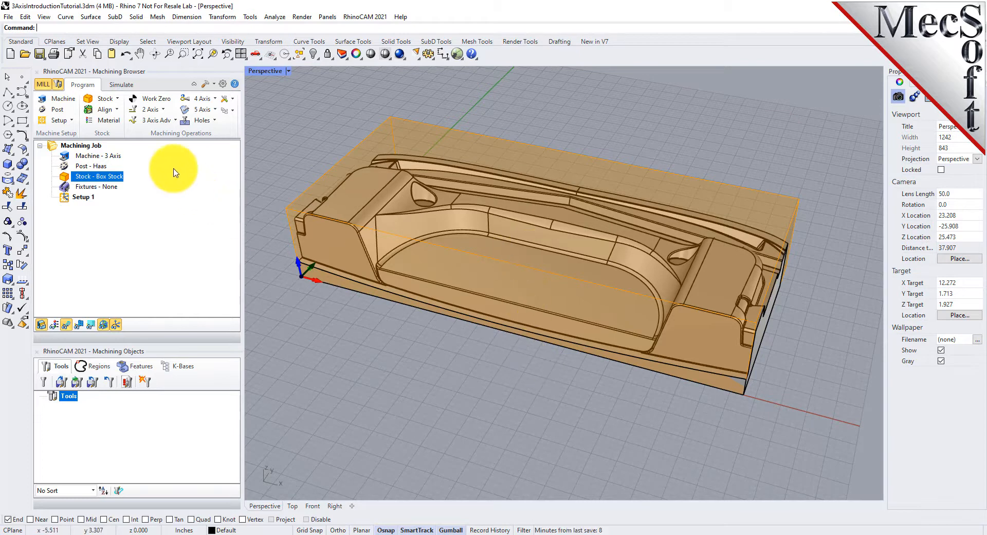
- Align the stock to the part with Bottom for Z alignment and Center for XY alignment
click(119, 113)
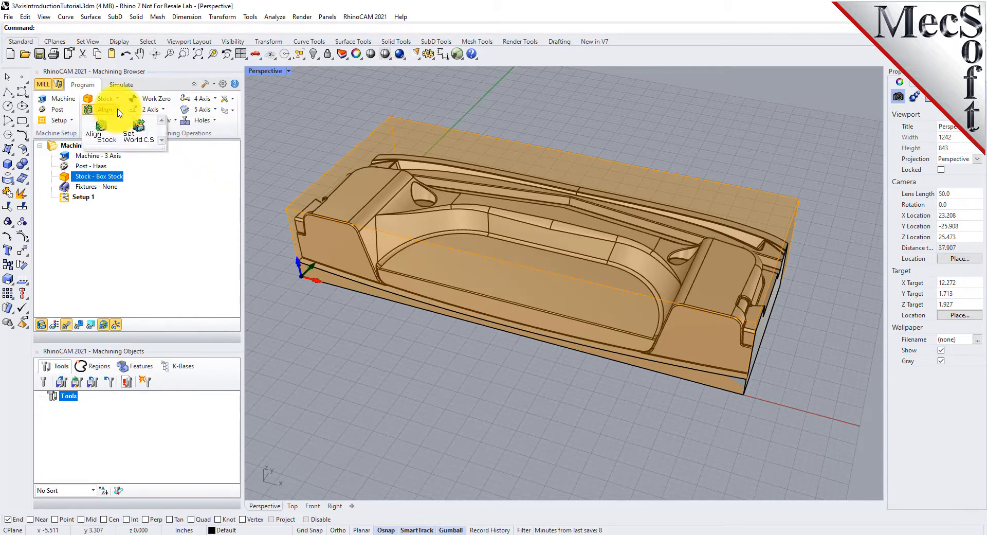
click(103, 130)
drag(130, 96, 185, 137)
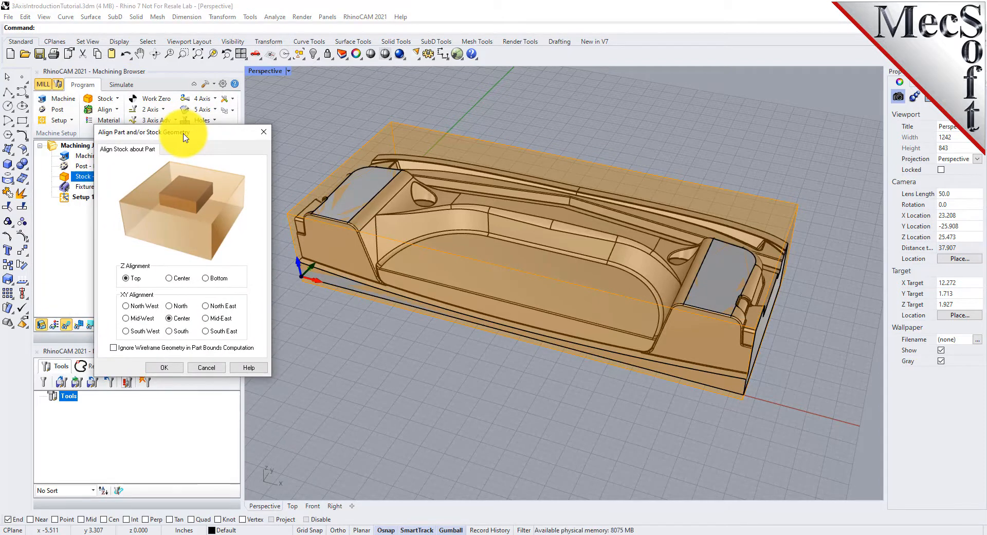
right_drag(456, 341, 479, 357)
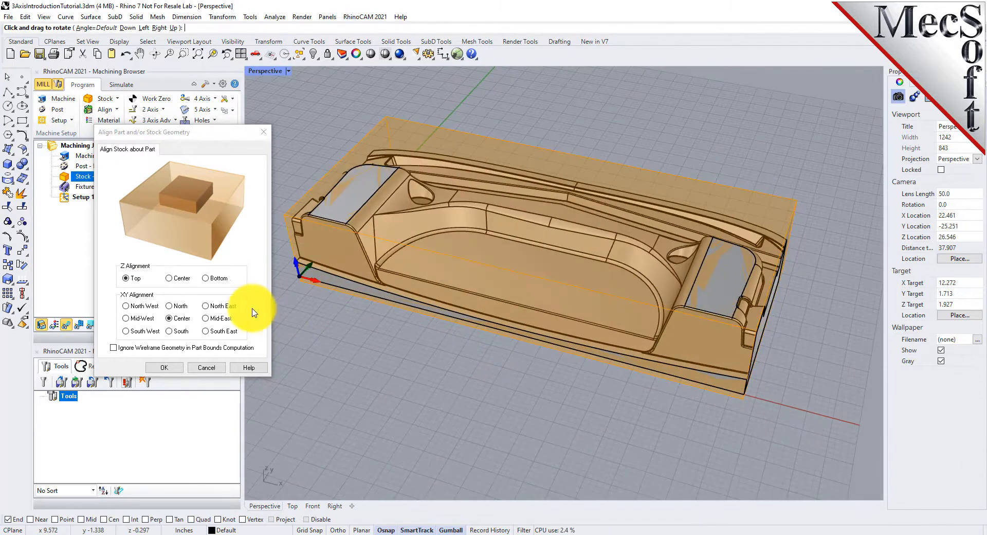
click(206, 278)
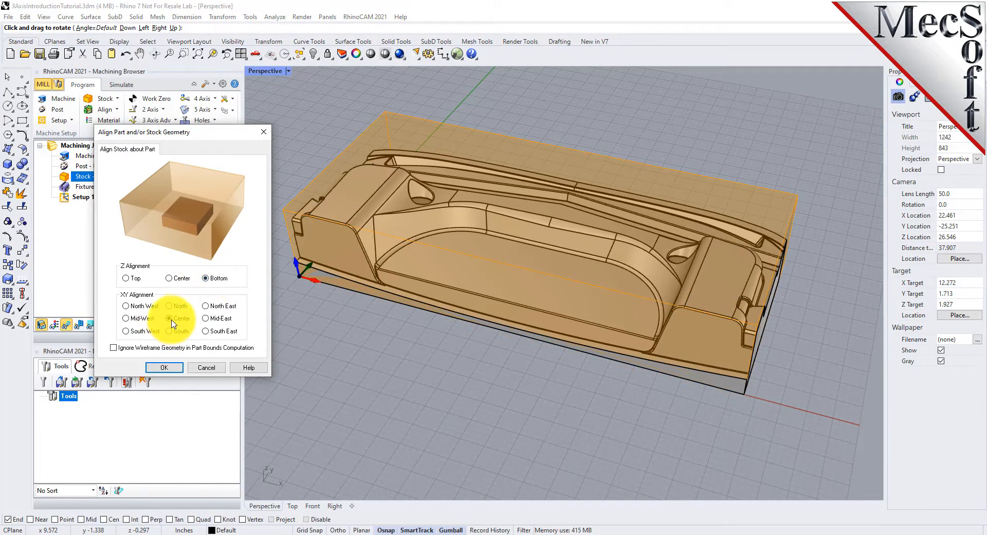
click(164, 367)
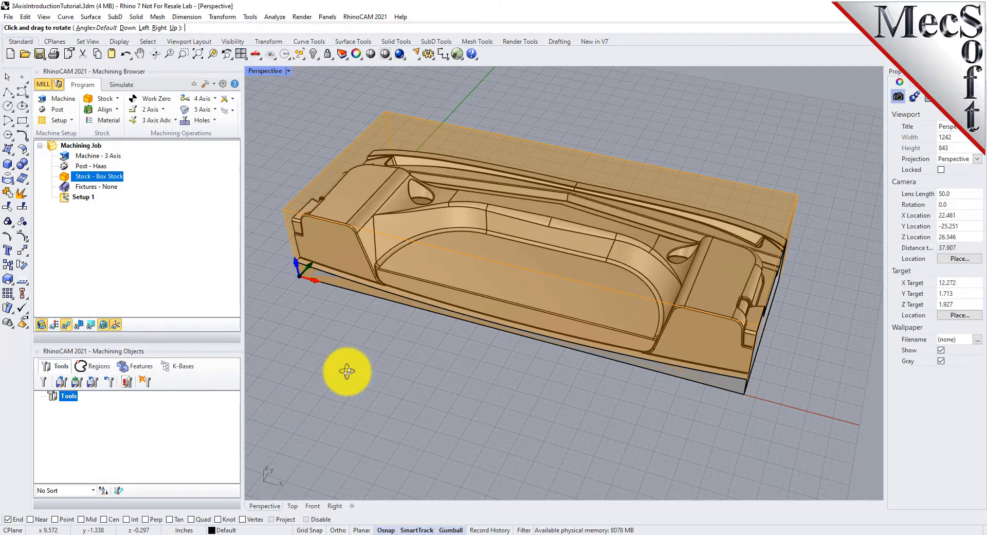
drag(520, 383, 570, 383)
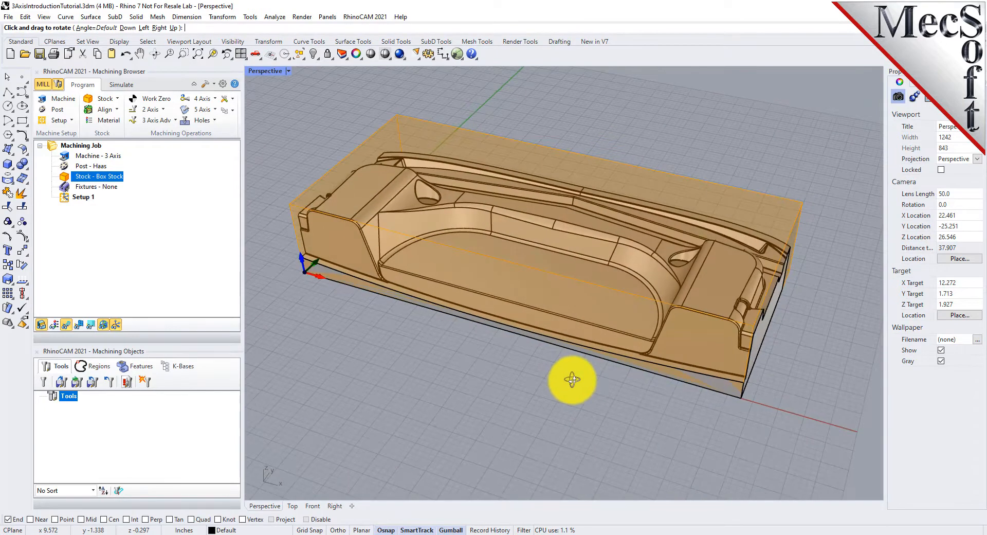
scroll(576, 177, up, 2)
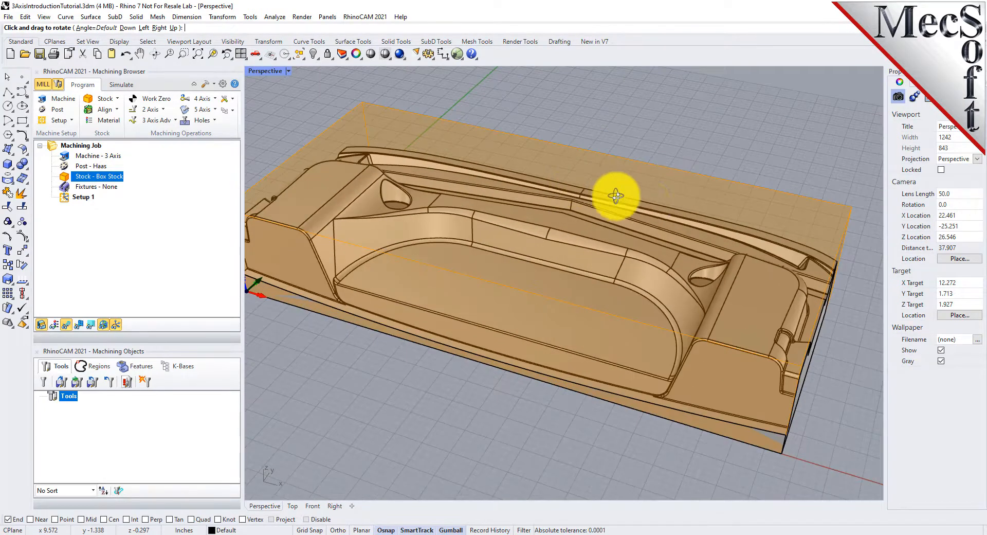
scroll(663, 202, down, 2)
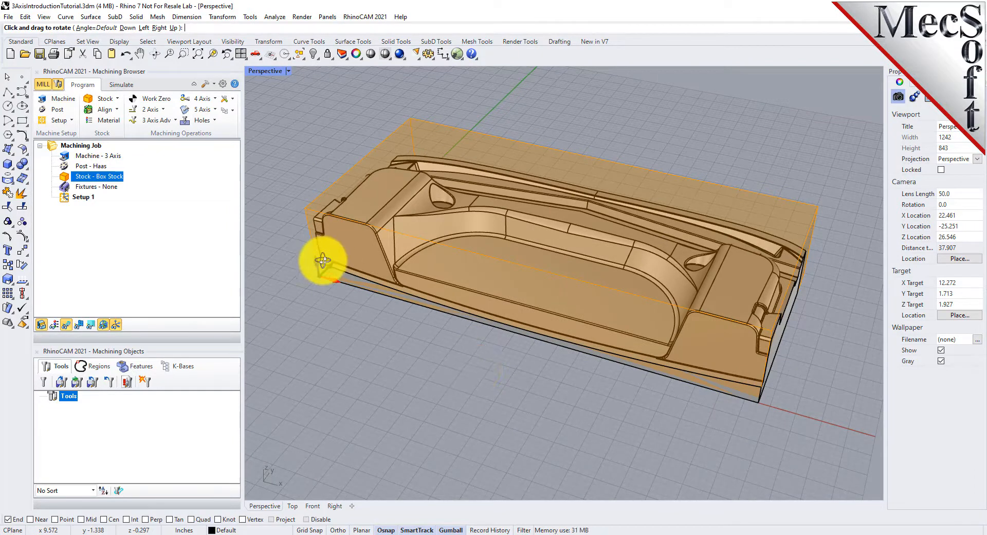
- Set the stock material to ALUMINUM - 6061 from the FeedsSpeedsDataINCH.xml material file
click(118, 124)
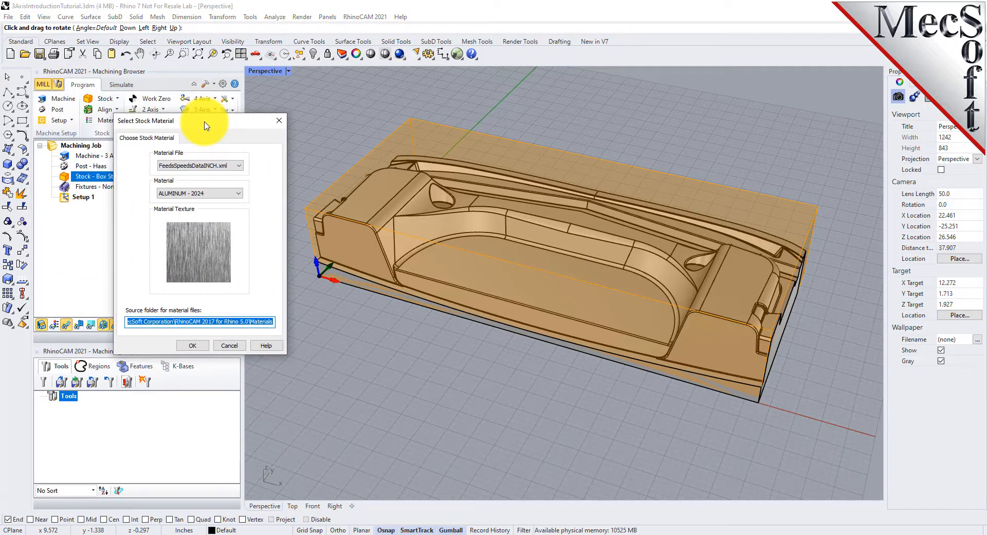
click(238, 193)
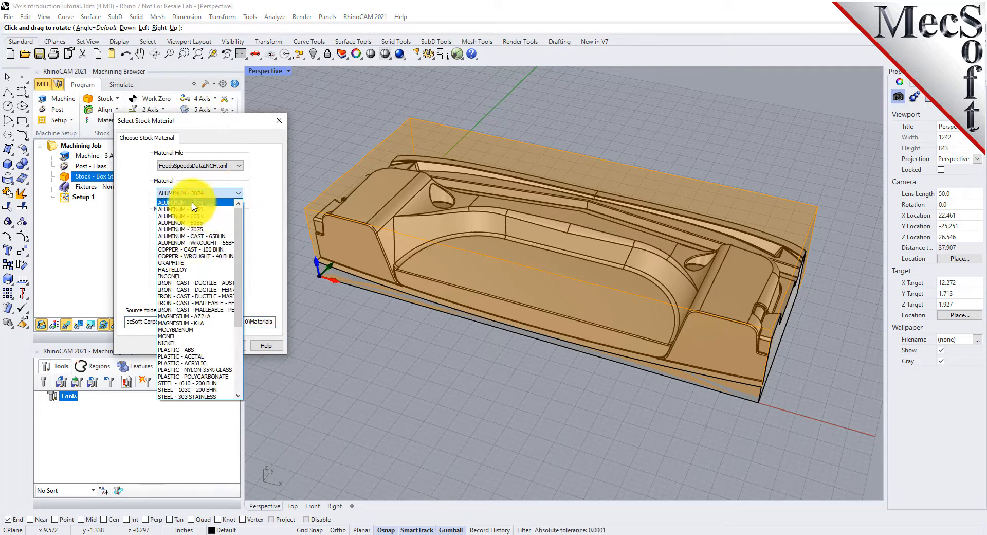
click(206, 217)
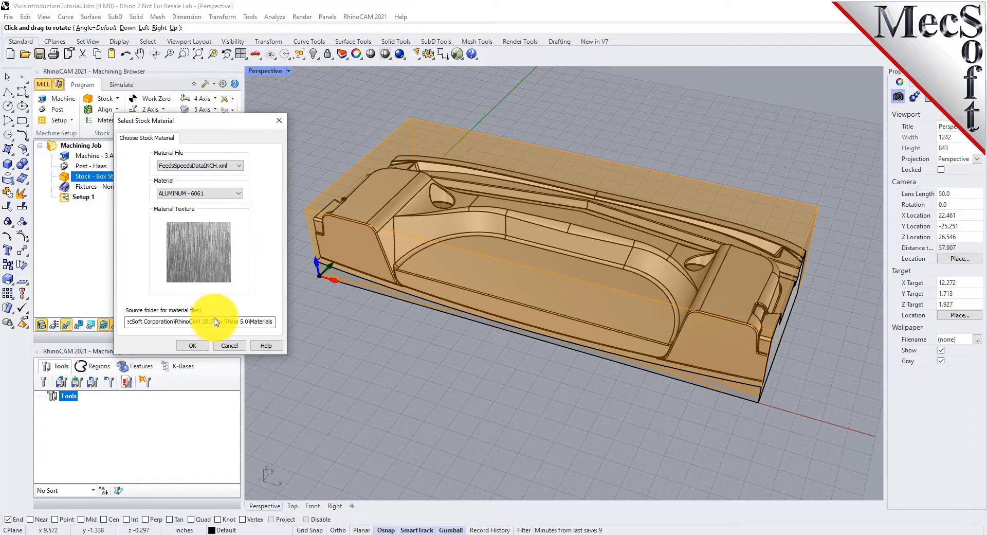
click(192, 345)
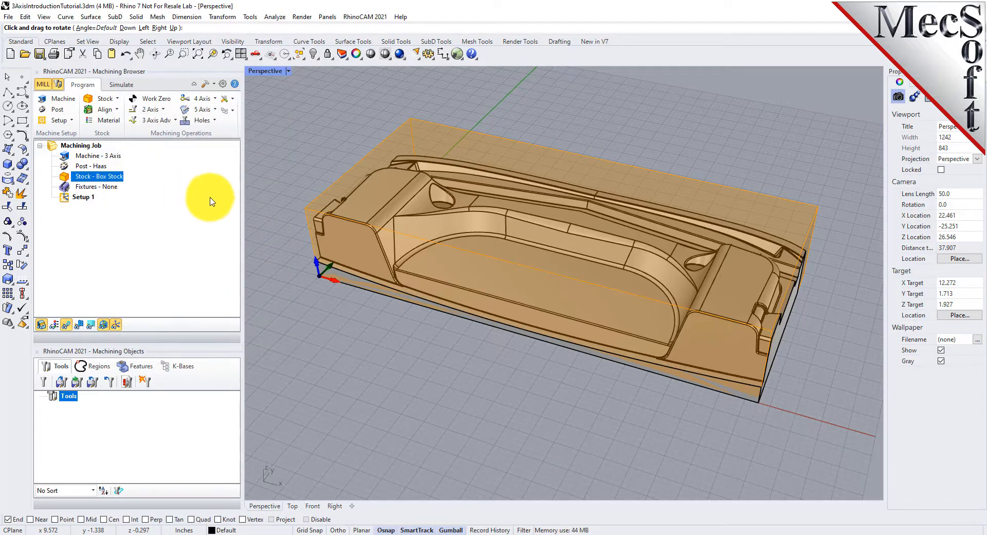
- Inspect the part and stock with the material texture display toggled on and off
drag(305, 146, 309, 144)
right_drag(309, 145, 336, 140)
right_drag(486, 296, 465, 303)
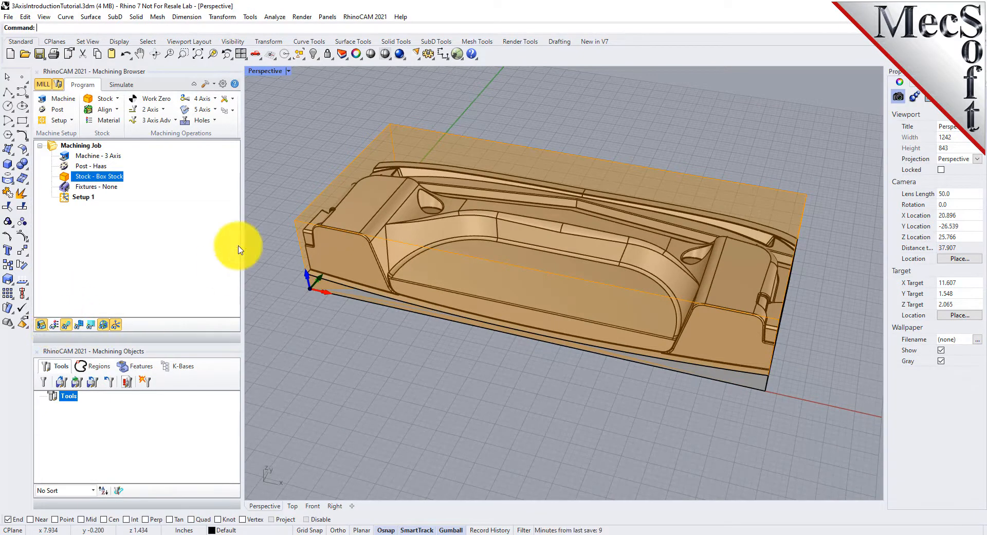
click(55, 326)
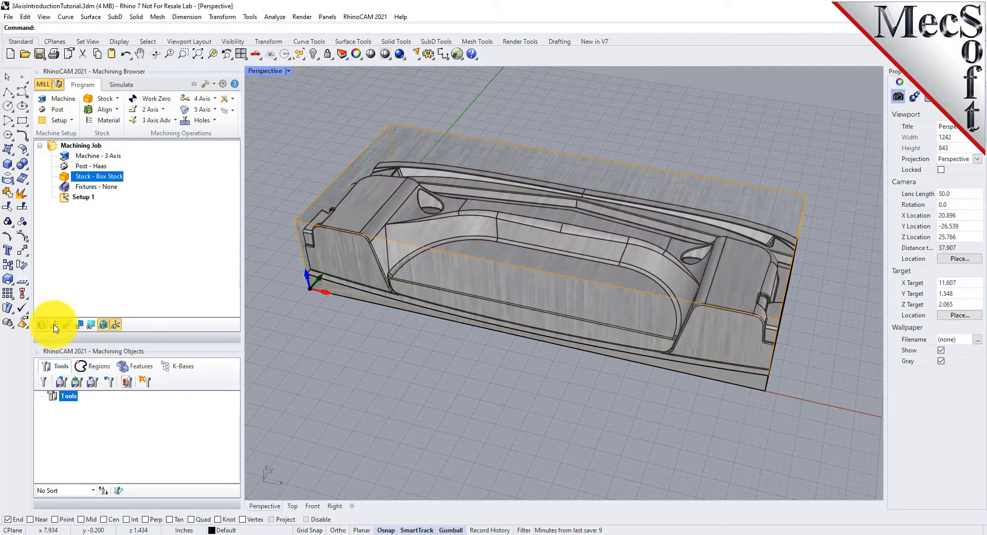
click(55, 327)
click(55, 326)
click(55, 326)
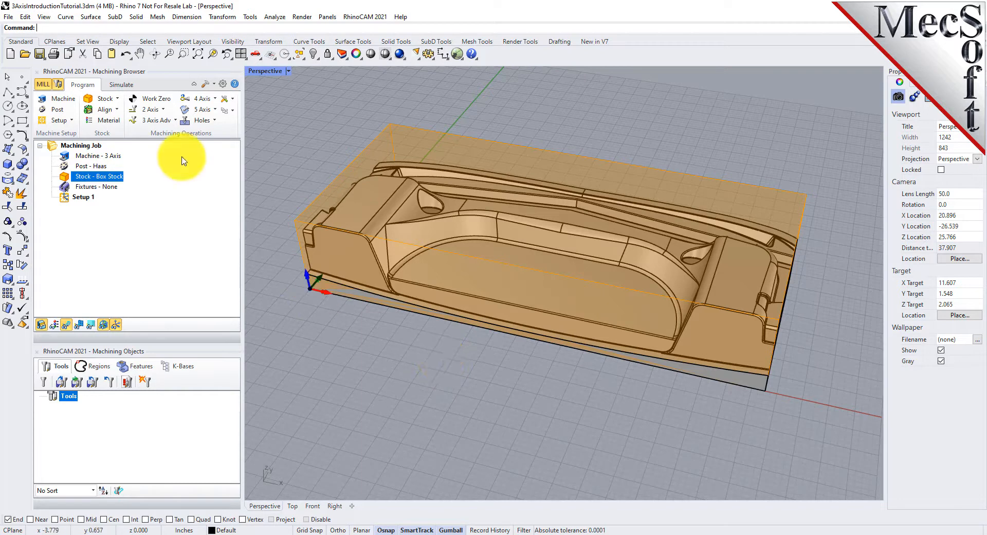
- Locate the world coordinate system on the stock box at the Highest Z face and South West corner
click(103, 109)
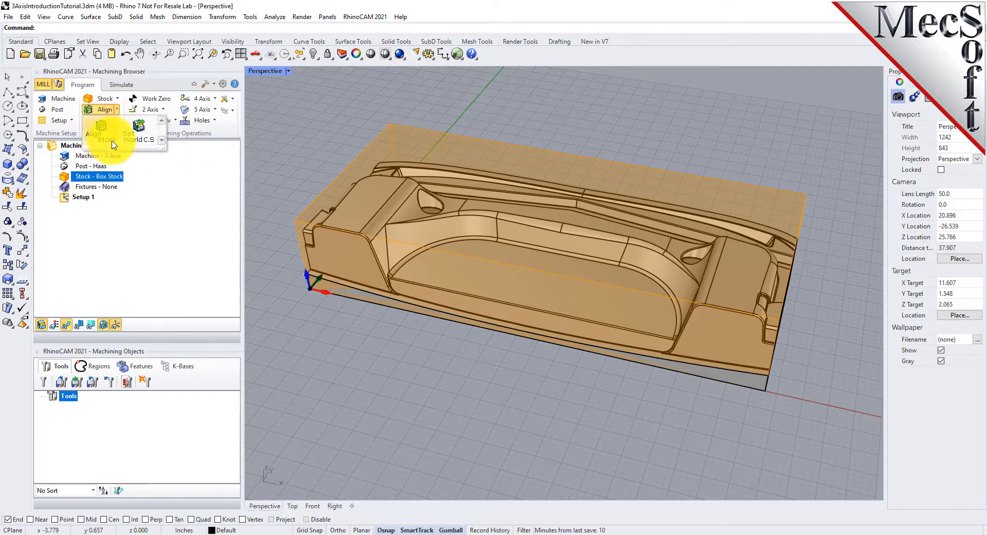
click(150, 136)
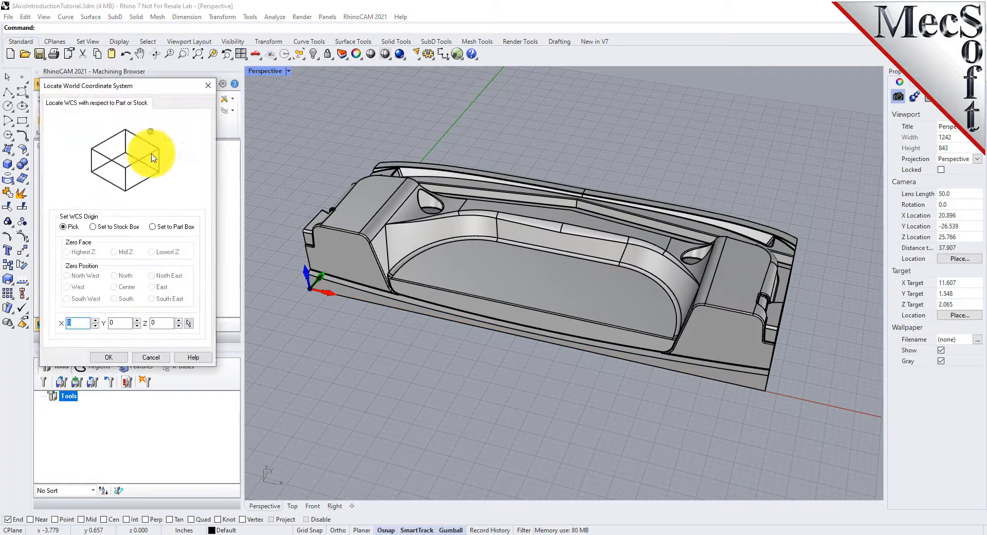
drag(203, 88, 269, 122)
click(162, 262)
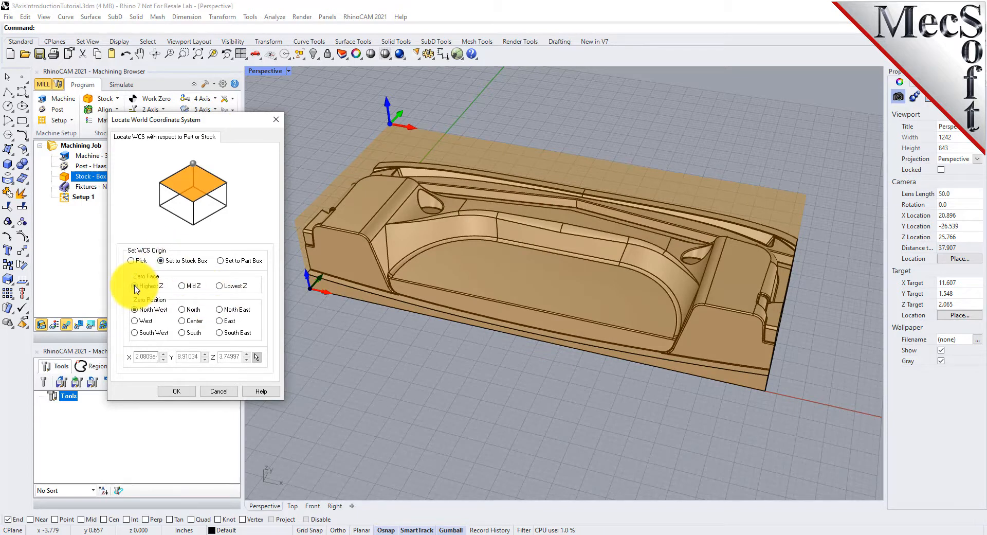
click(134, 333)
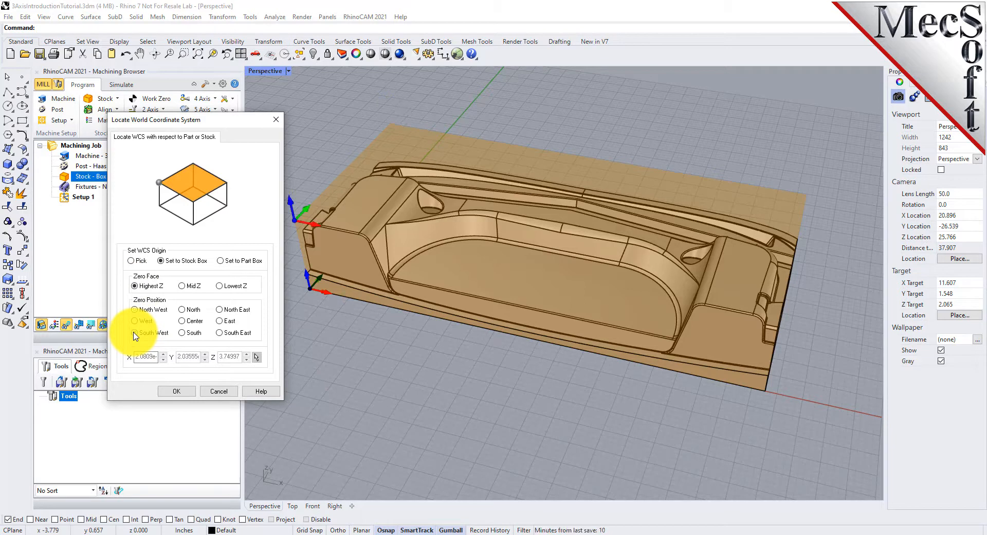
drag(260, 119, 226, 121)
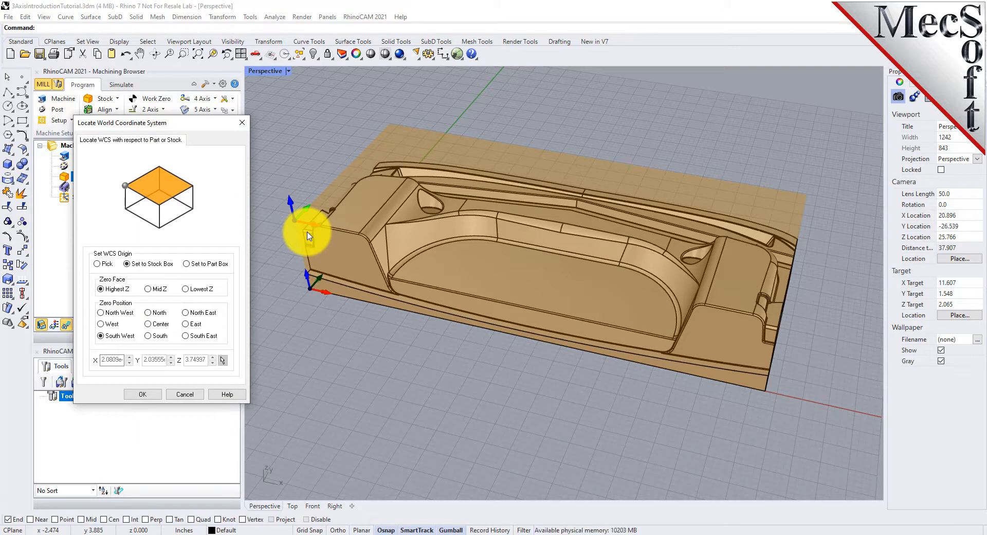
click(145, 394)
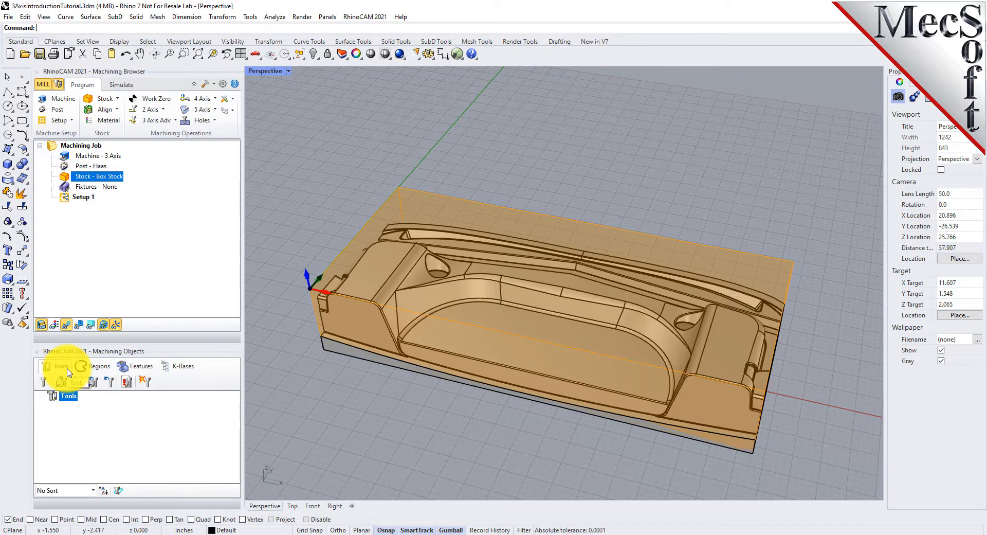
- Load the tools from the 3AxisIntroductionTutorial.vkb knowledge base file into the tool library
click(60, 382)
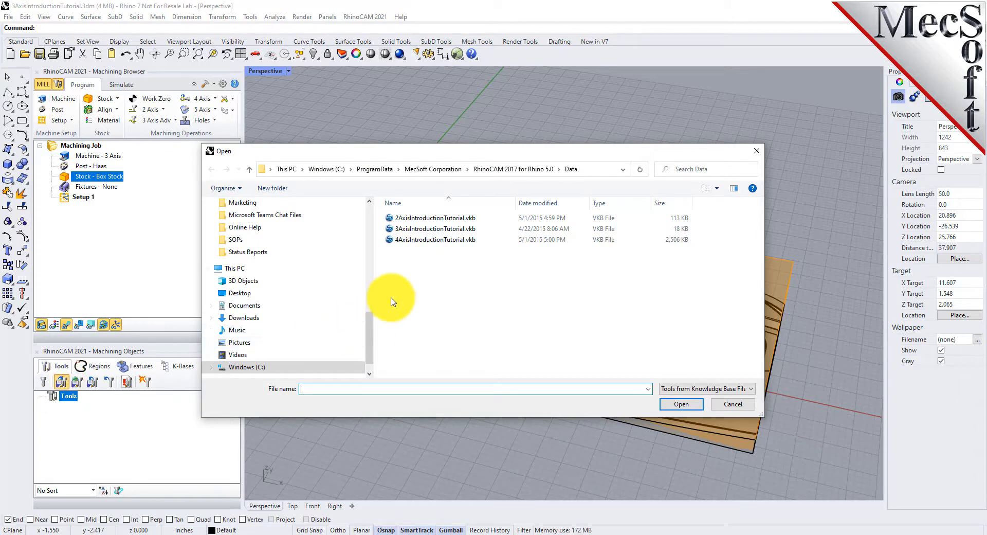
click(419, 229)
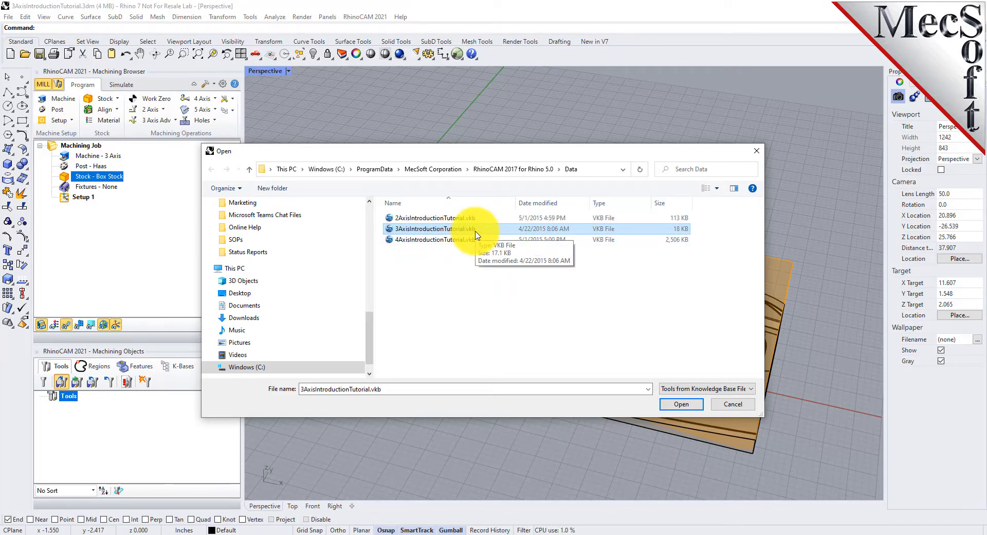
click(681, 404)
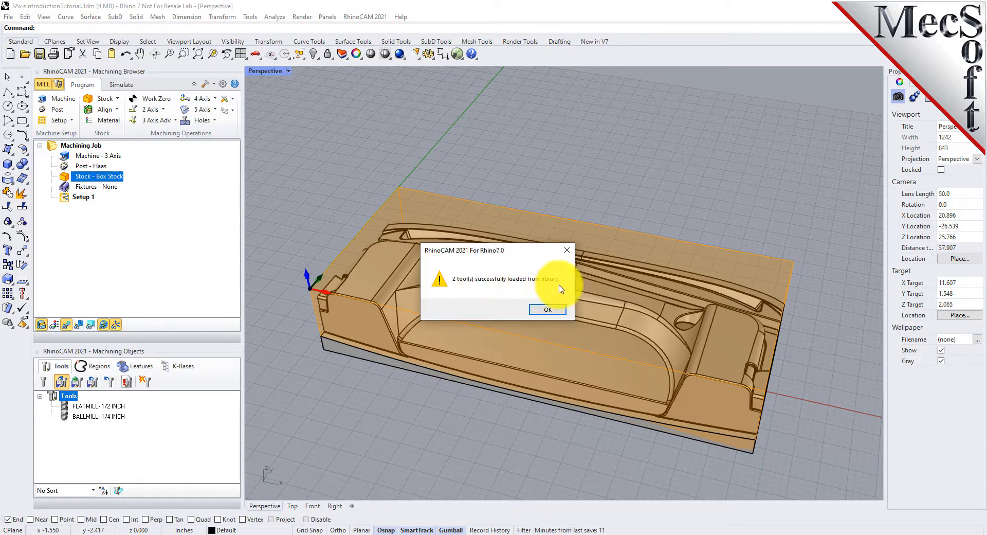
click(548, 309)
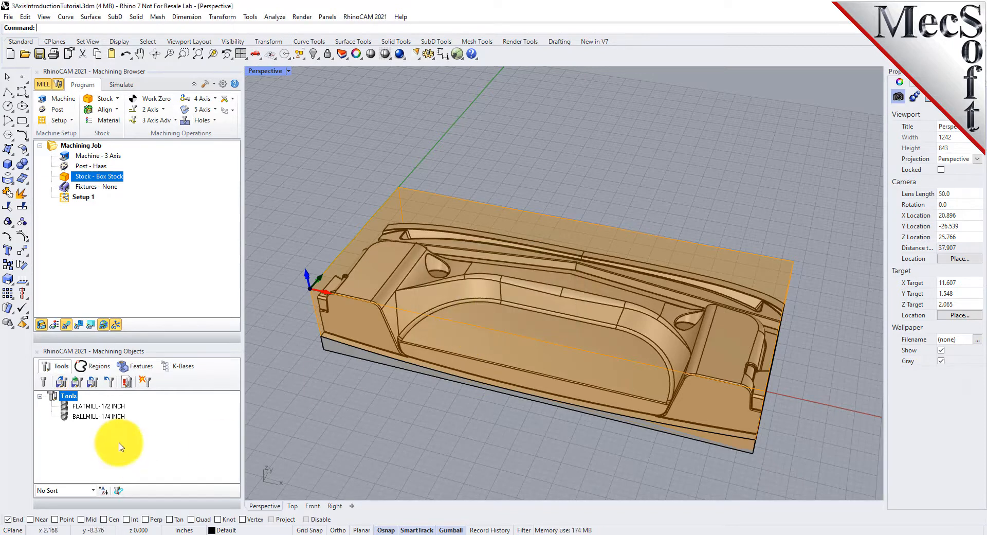
- Review the dimensions, properties, and feeds and speeds of the 1/4 inch ball mill and 1/2 inch flat mill
click(76, 406)
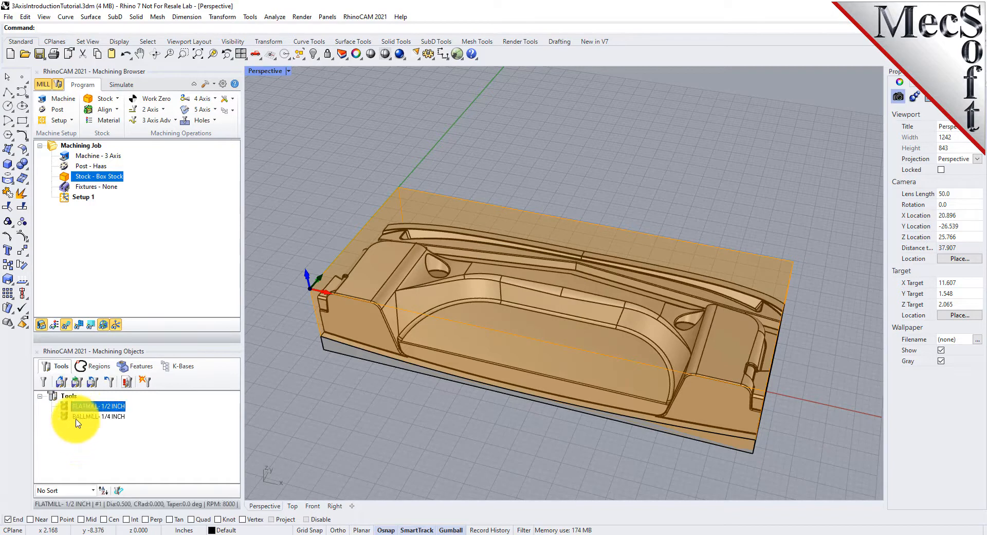
click(77, 416)
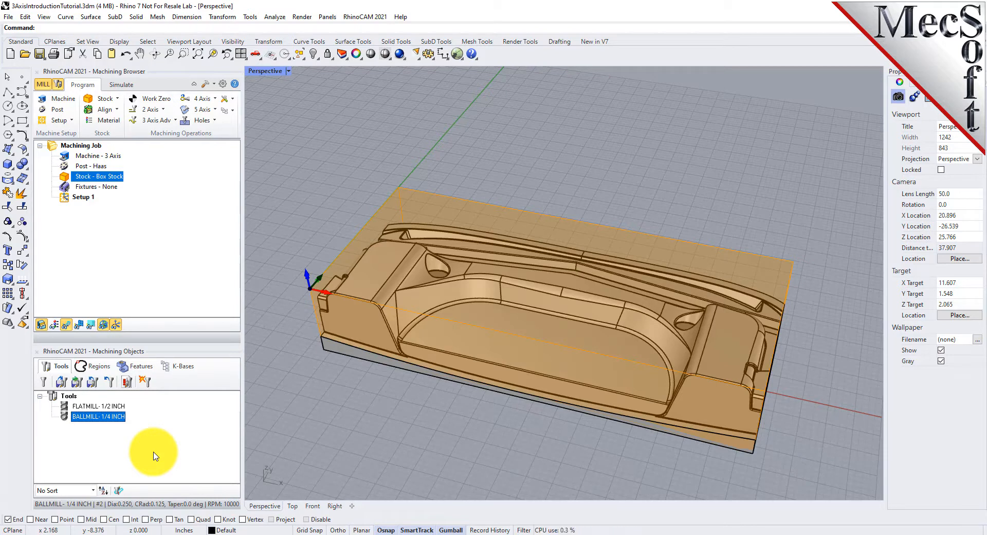
double_click(66, 419)
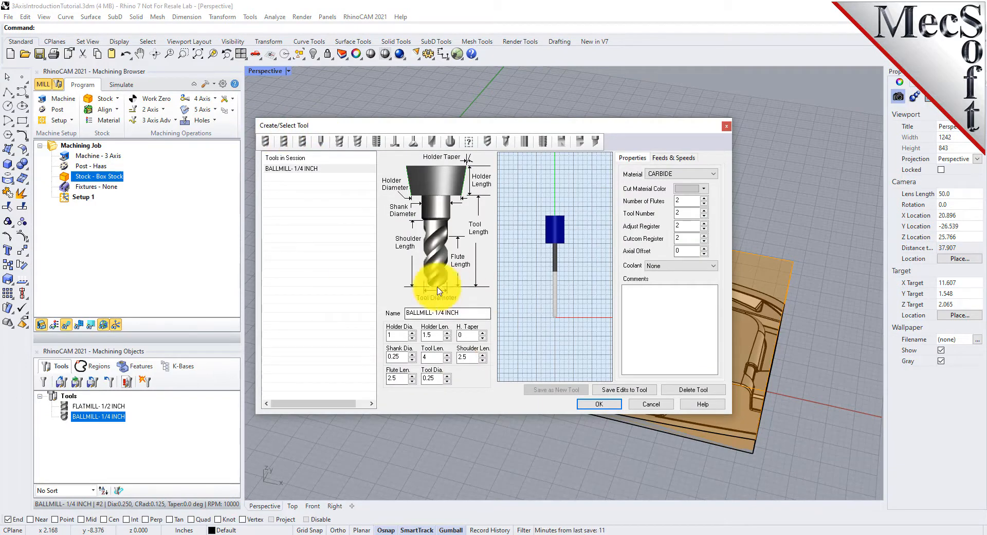
click(672, 157)
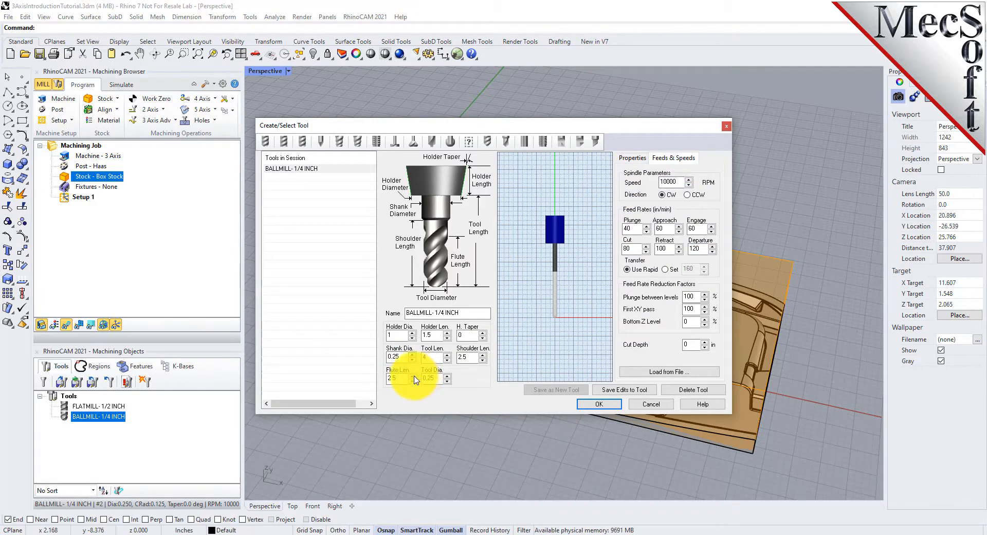
click(282, 138)
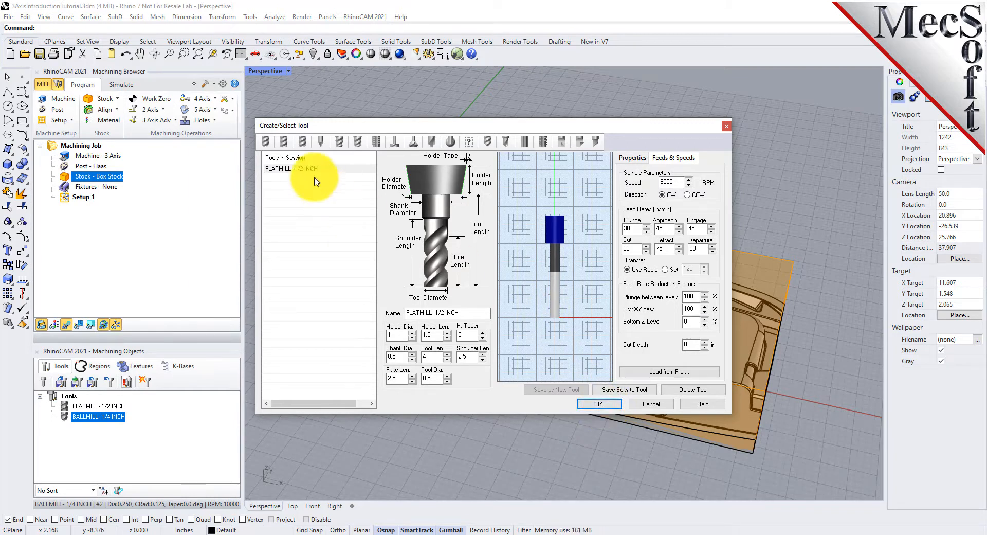
click(264, 142)
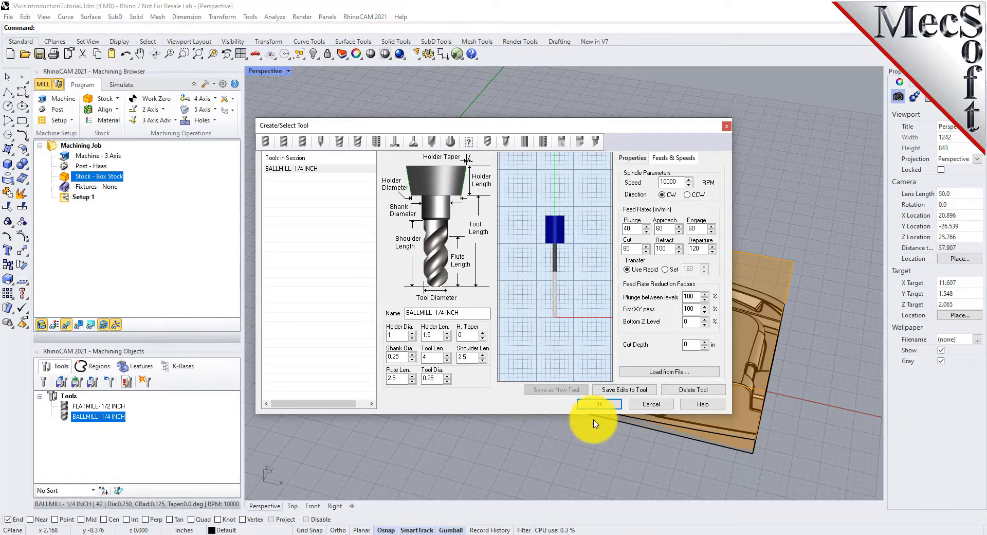
click(599, 404)
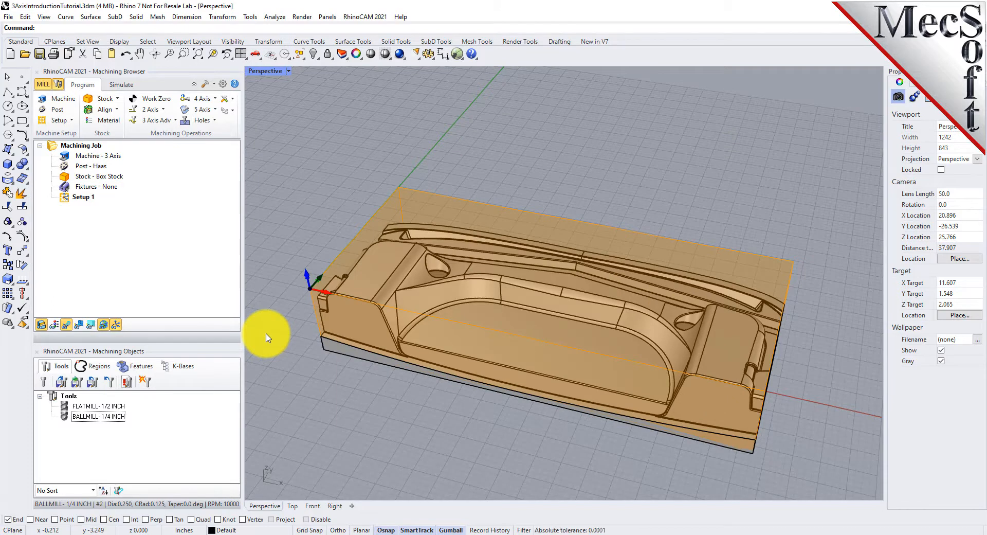
- Start a 3-axis Horizontal Roughing operation and assign the FLATMILL- 1/2 INCH tool to it
click(157, 120)
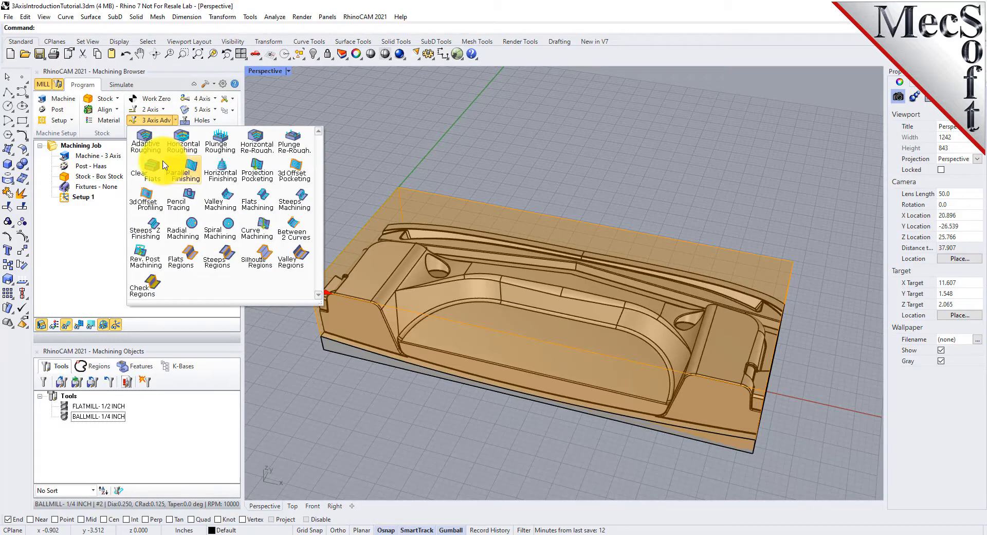
click(185, 142)
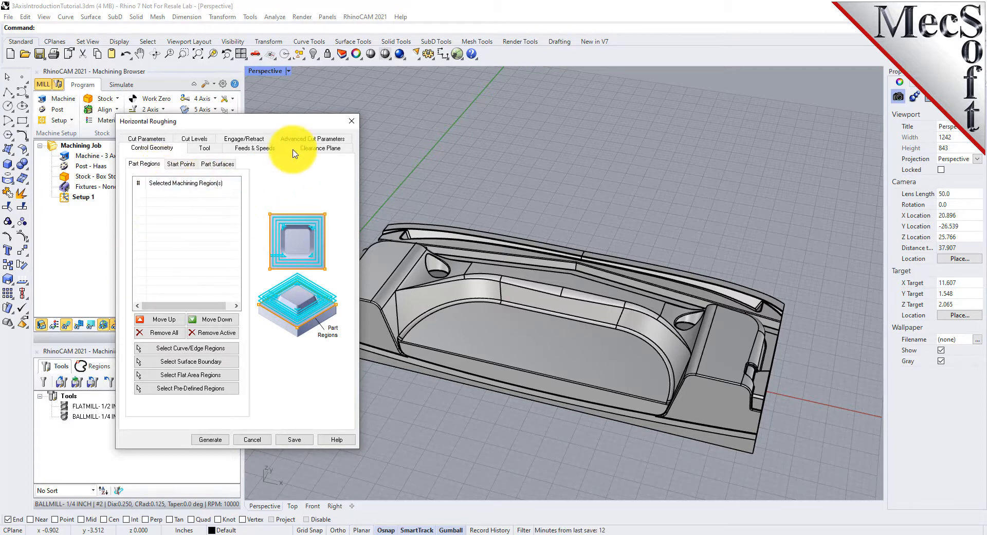
drag(242, 121, 170, 124)
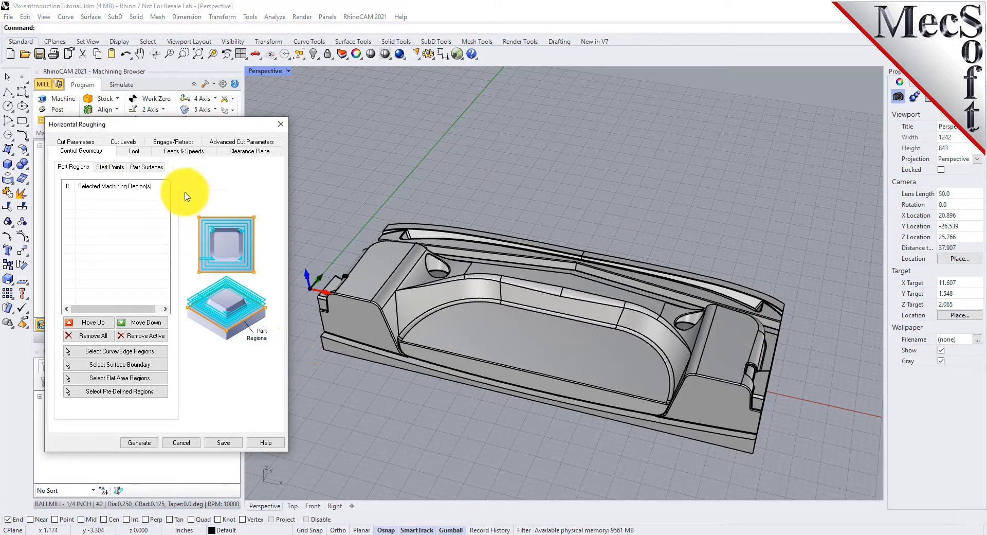
drag(186, 124, 265, 117)
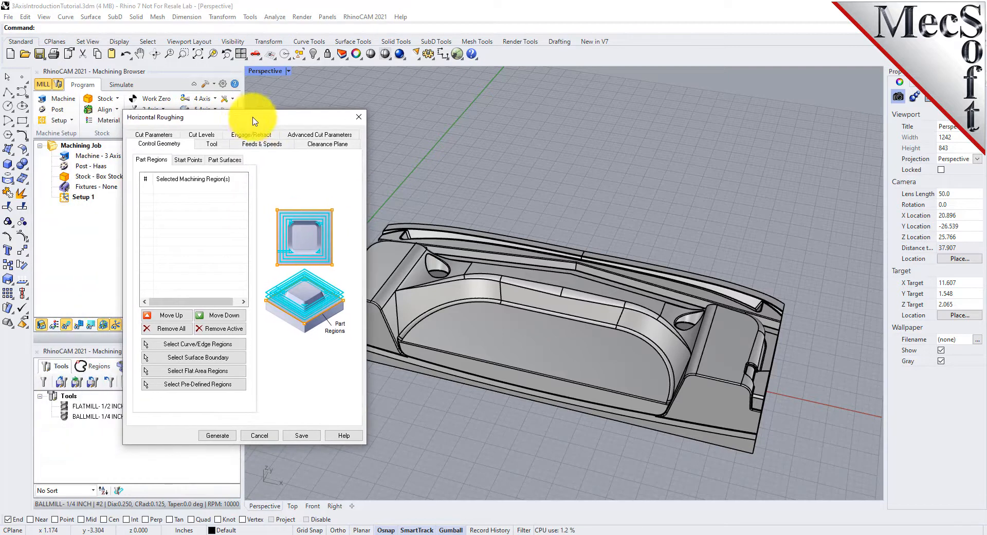
click(211, 148)
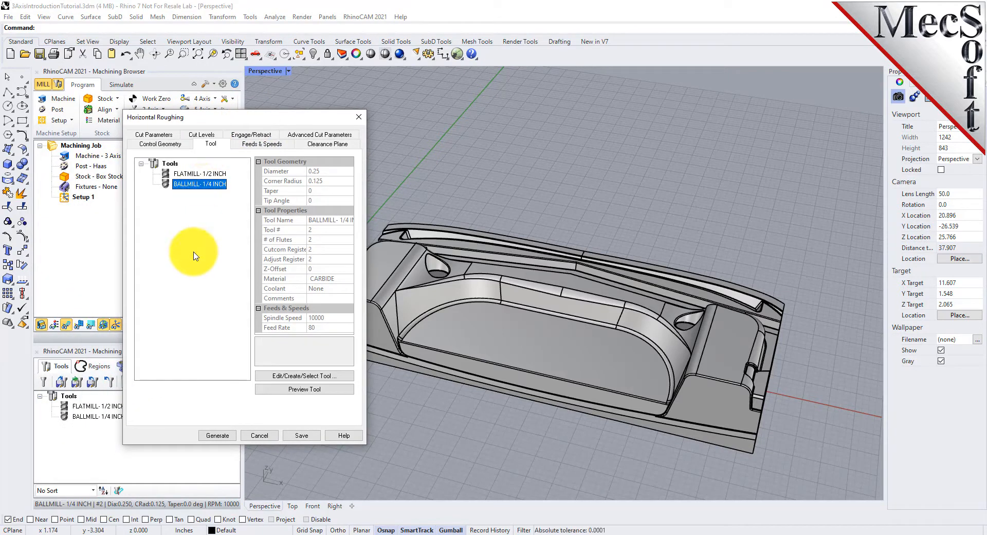
click(181, 173)
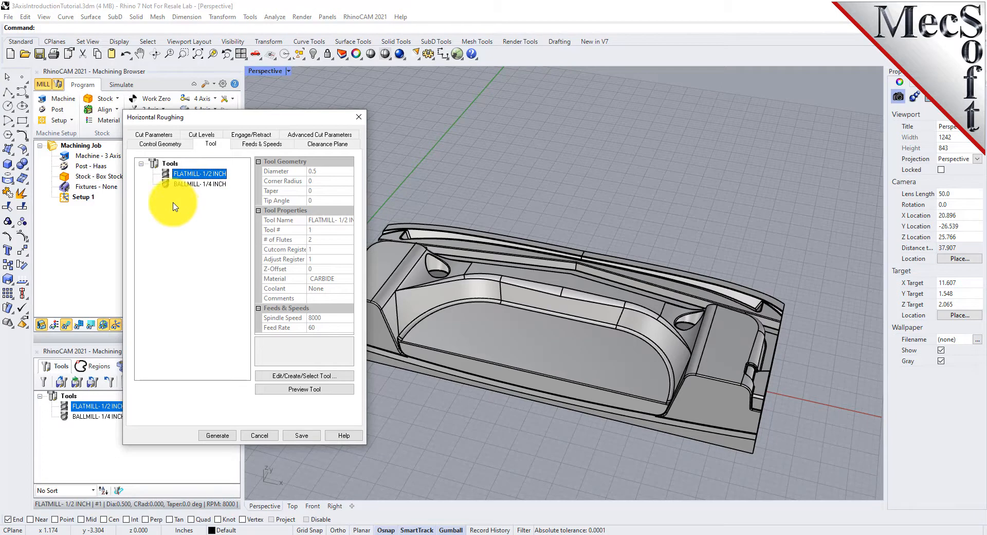
drag(204, 119, 243, 108)
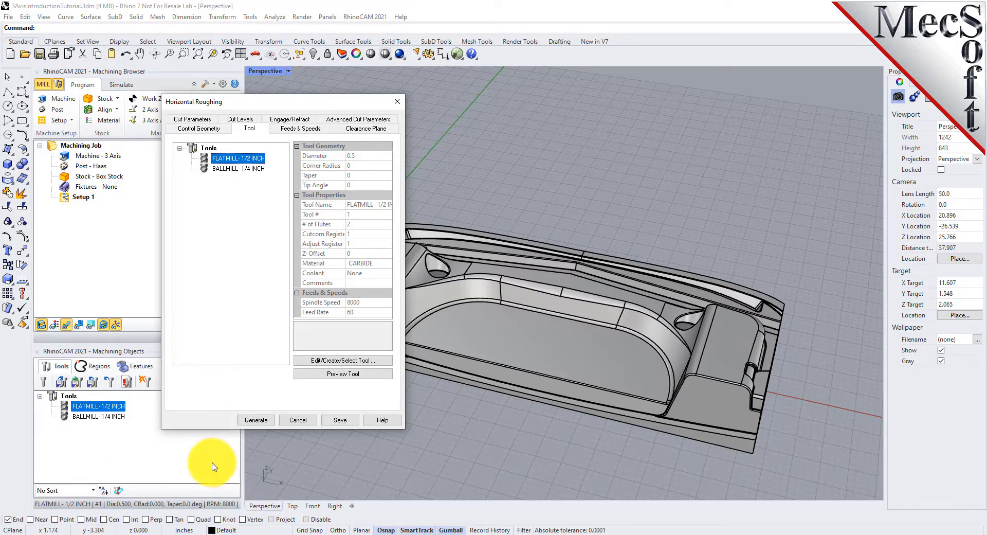
- Load the roughing operation's feeds and speeds from the tool and use Clearance Plane as the cut transfer method
click(303, 130)
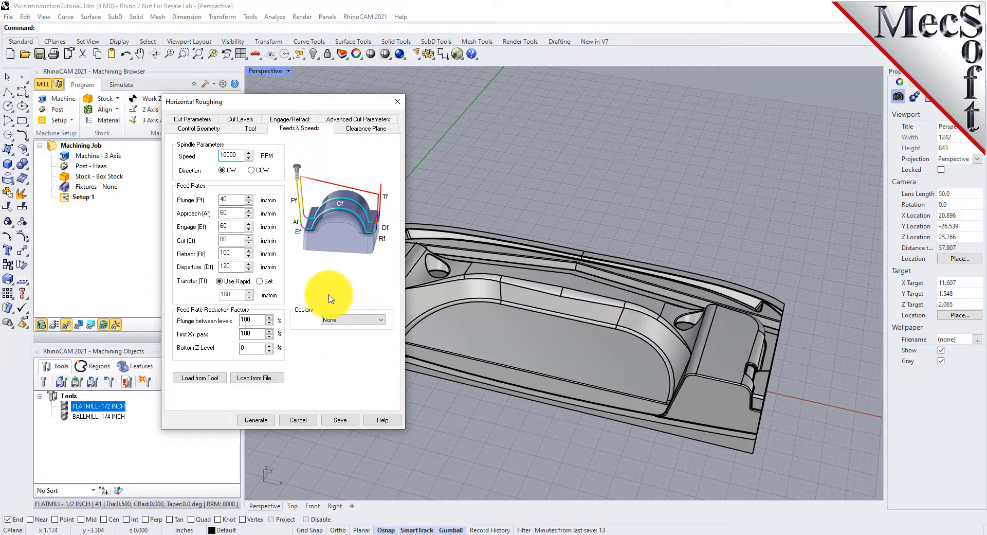
click(208, 379)
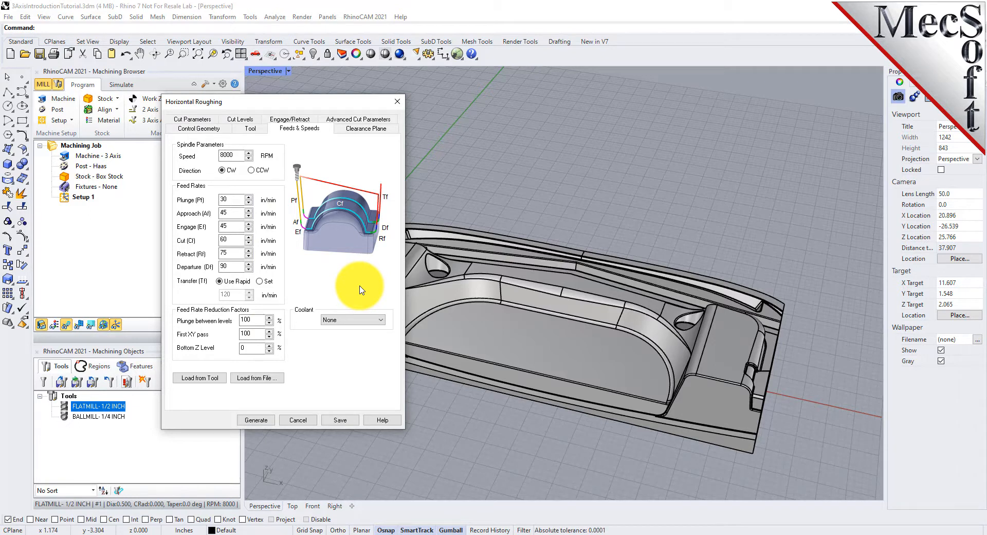
click(370, 128)
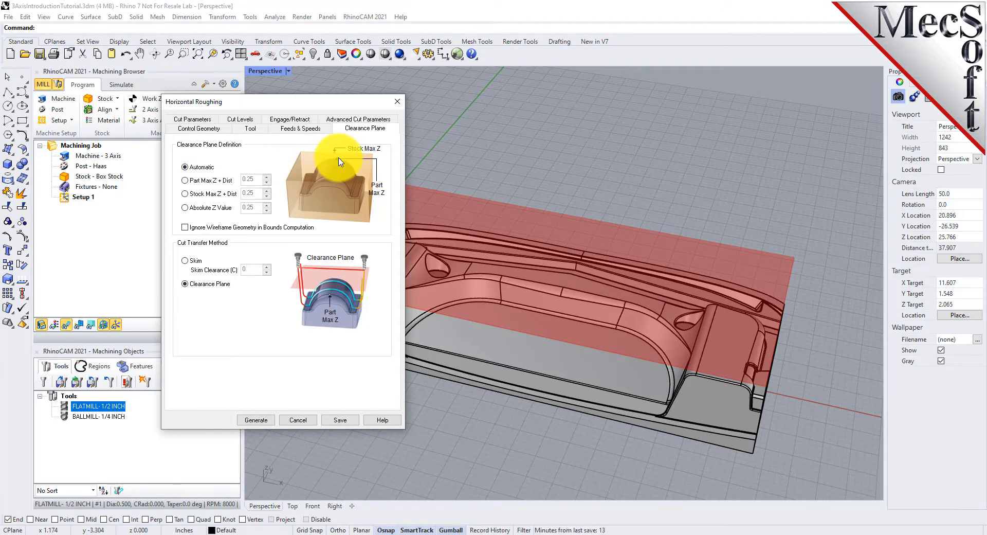
click(185, 284)
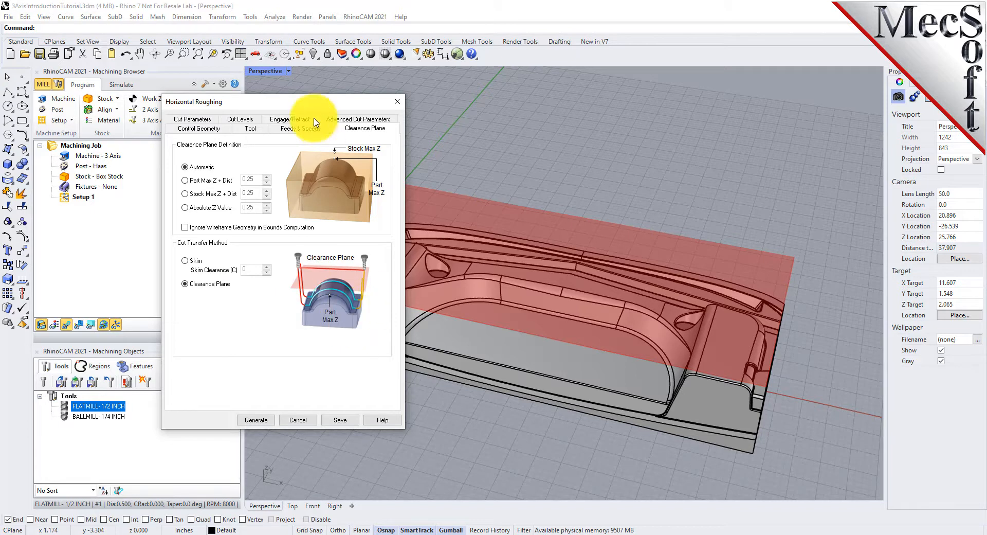
- Inspect the automatic clearance plane above the part from a different view angle
drag(323, 105, 219, 134)
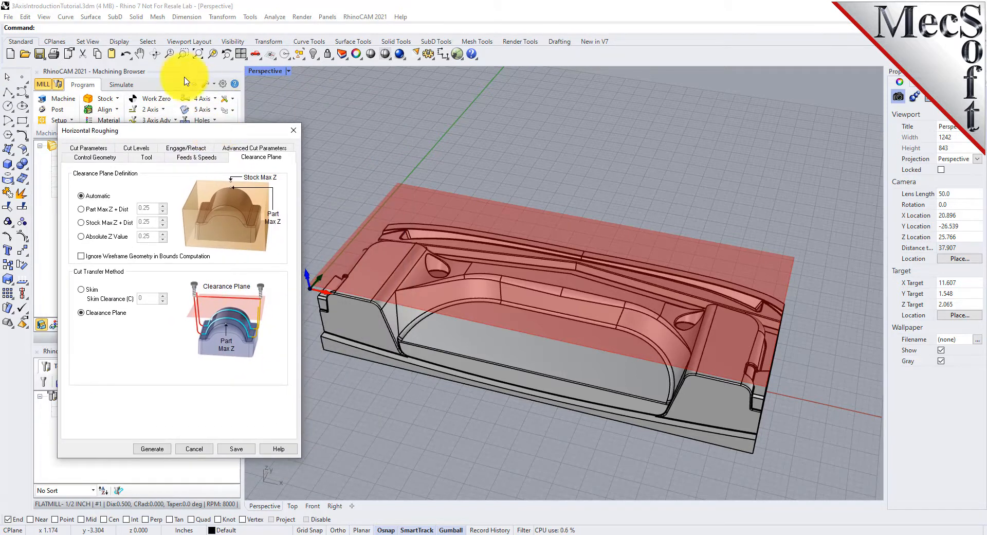
click(155, 54)
mouse_move(506, 348)
mouse_down()
mouse_move(509, 211)
mouse_move(505, 367)
mouse_move(505, 352)
mouse_up()
key(Escape)
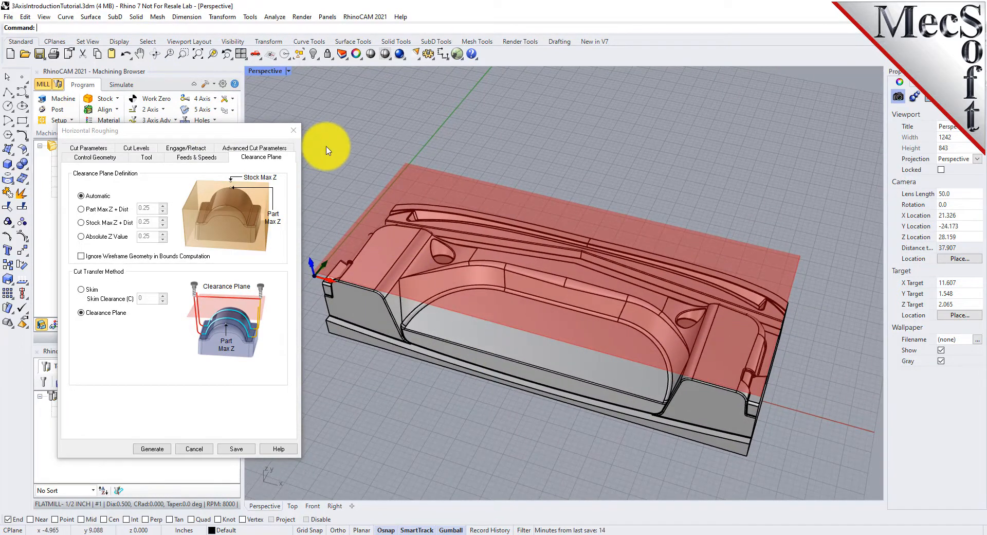
drag(246, 130, 377, 106)
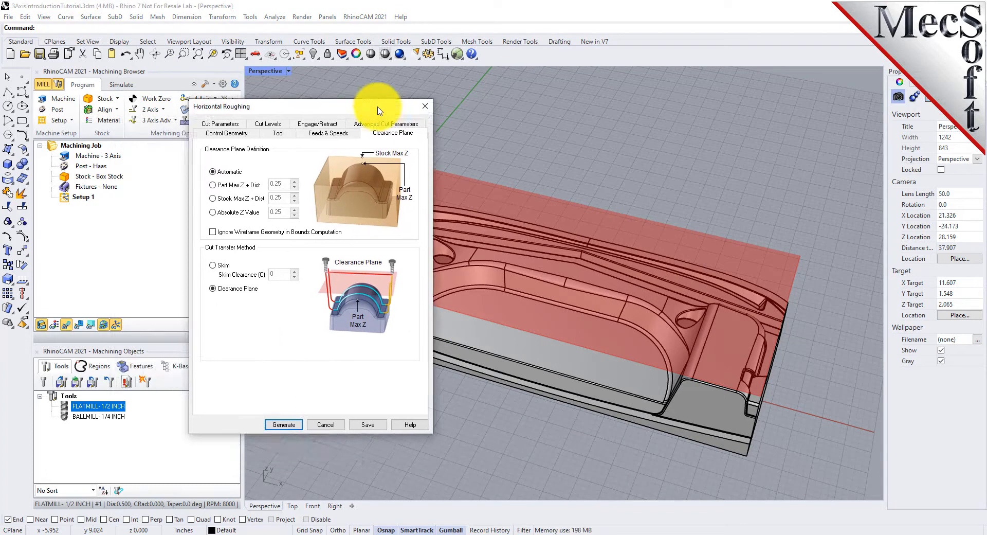
- Set the stepover distance for the roughing operation's cavity/pocket regions to 40% of the tool diameter
click(226, 124)
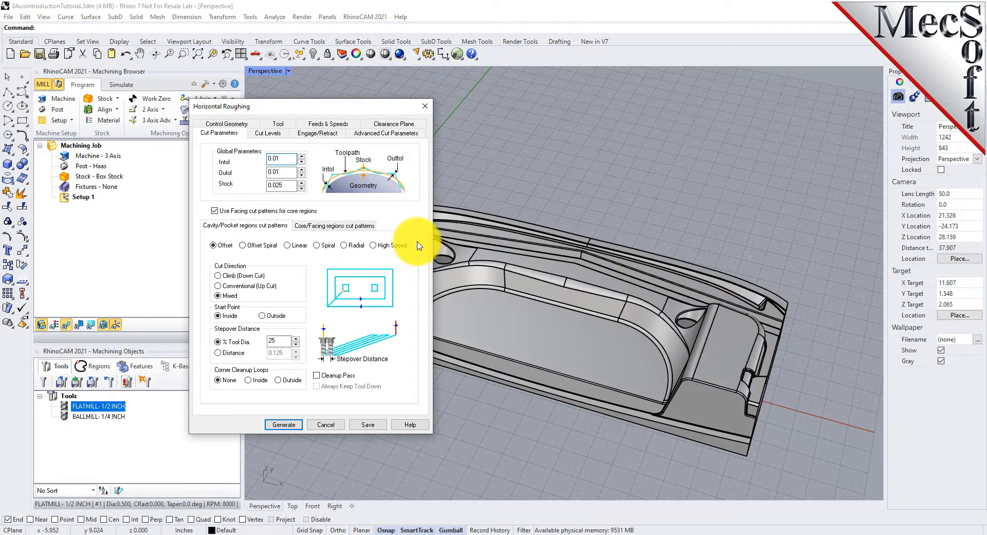
double_click(286, 171)
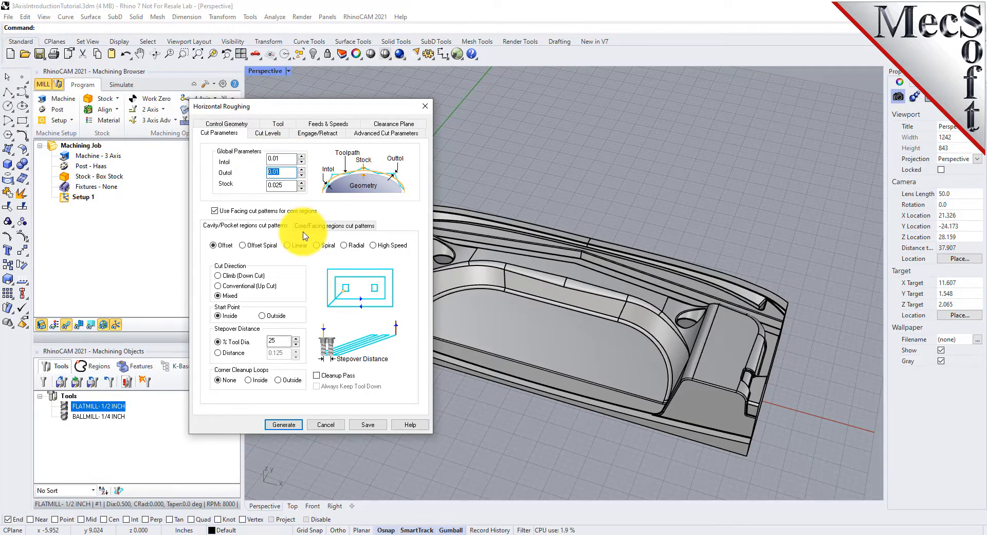
double_click(276, 184)
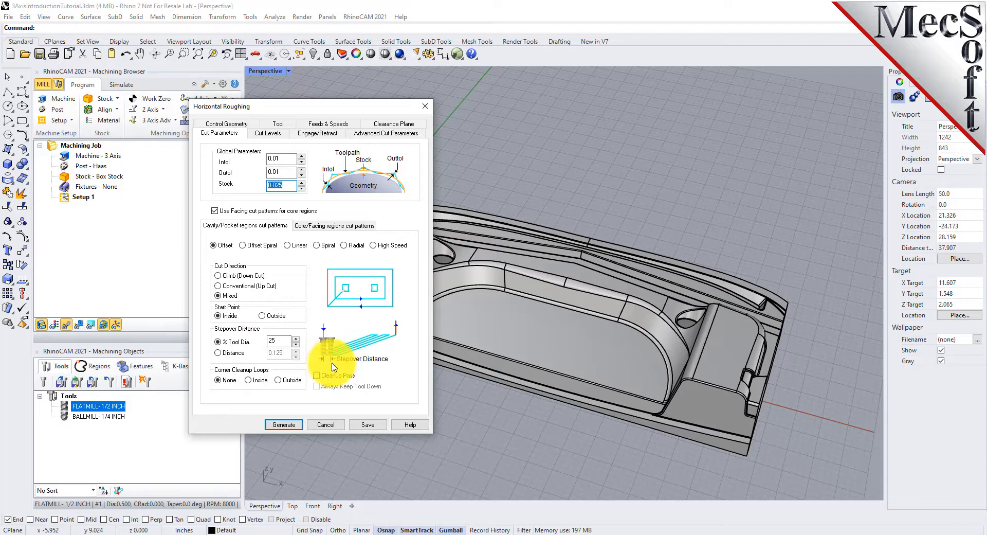
click(284, 341)
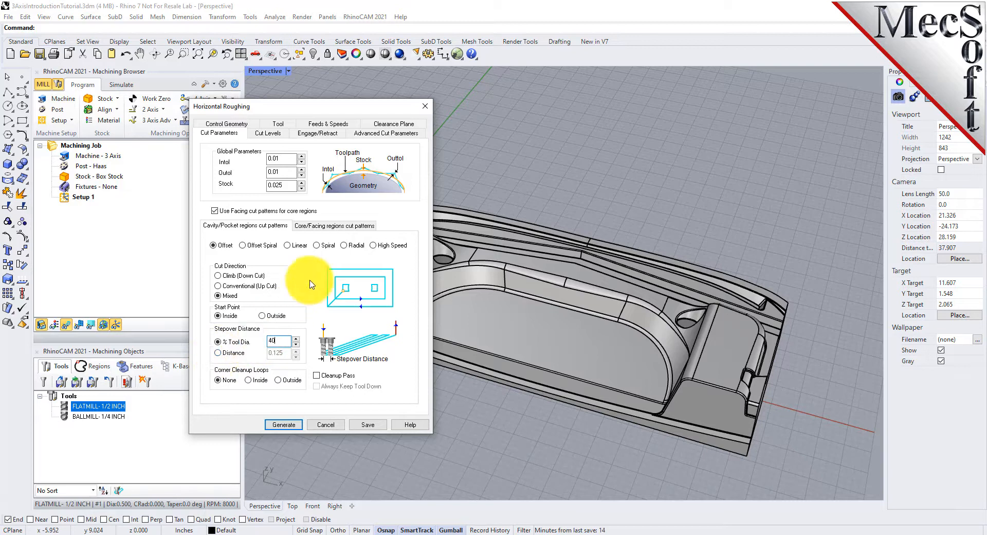
- Review the roughing operation's stepdown control and its cut parameters
click(269, 135)
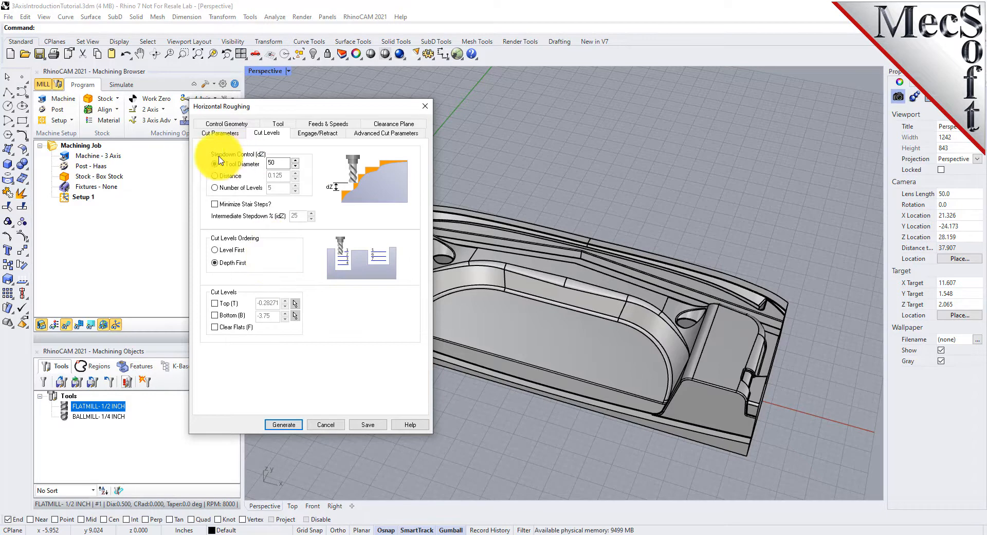
drag(279, 163, 261, 164)
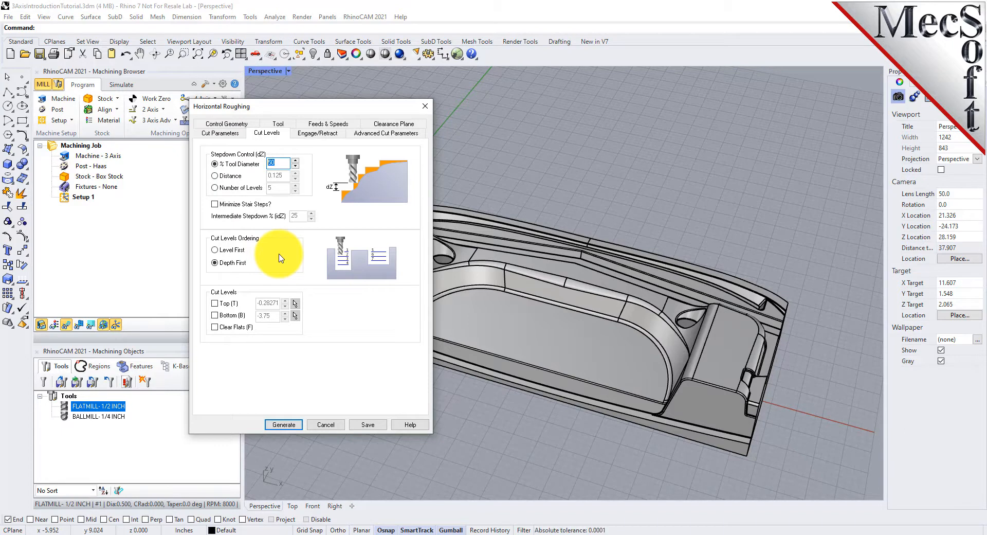
click(220, 133)
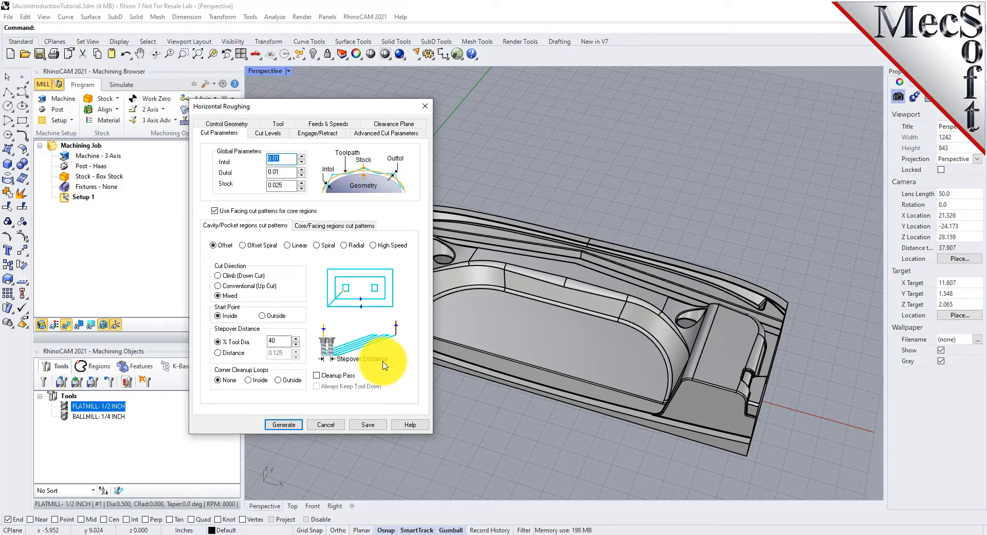
- Enable the bottom cut level for the roughing operation and set it to -3.50
click(268, 133)
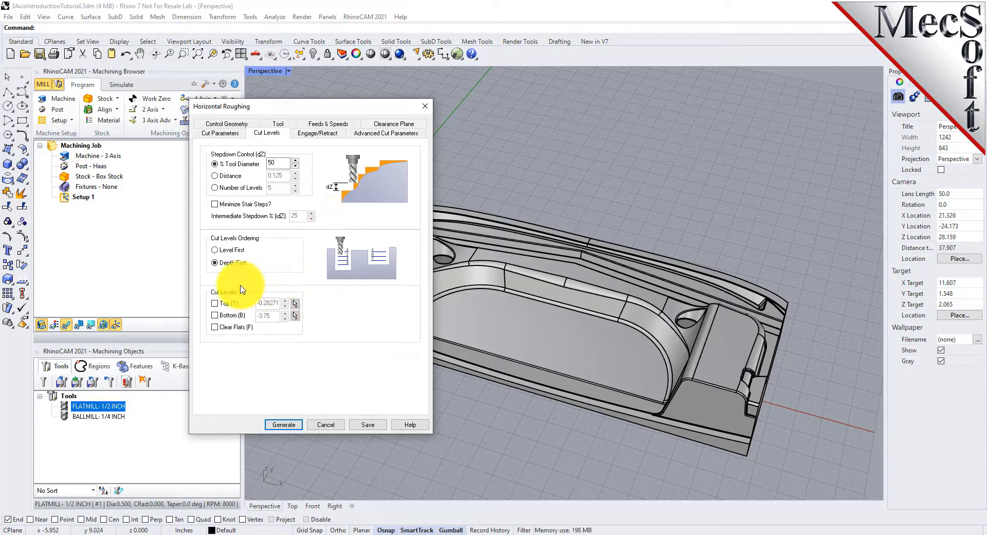
click(216, 315)
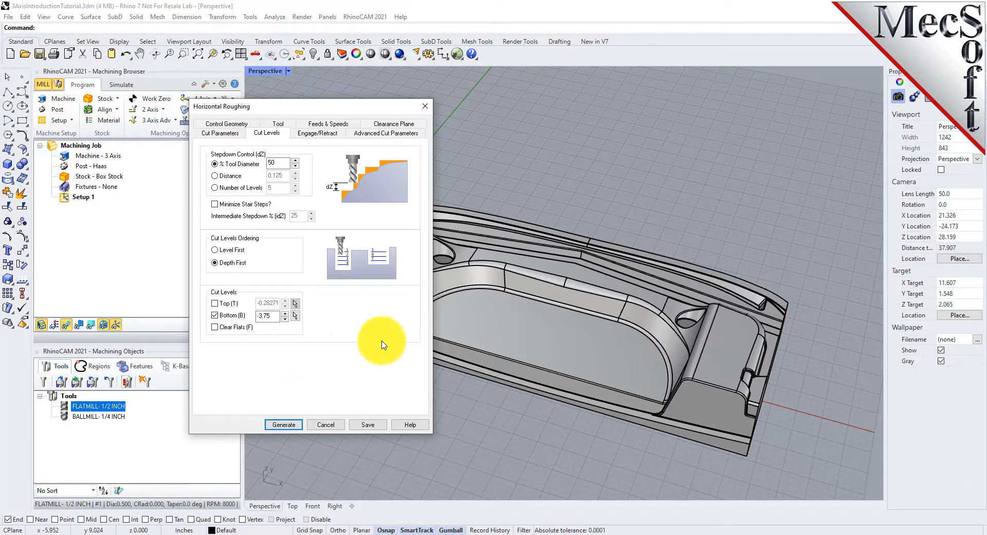
double_click(269, 315)
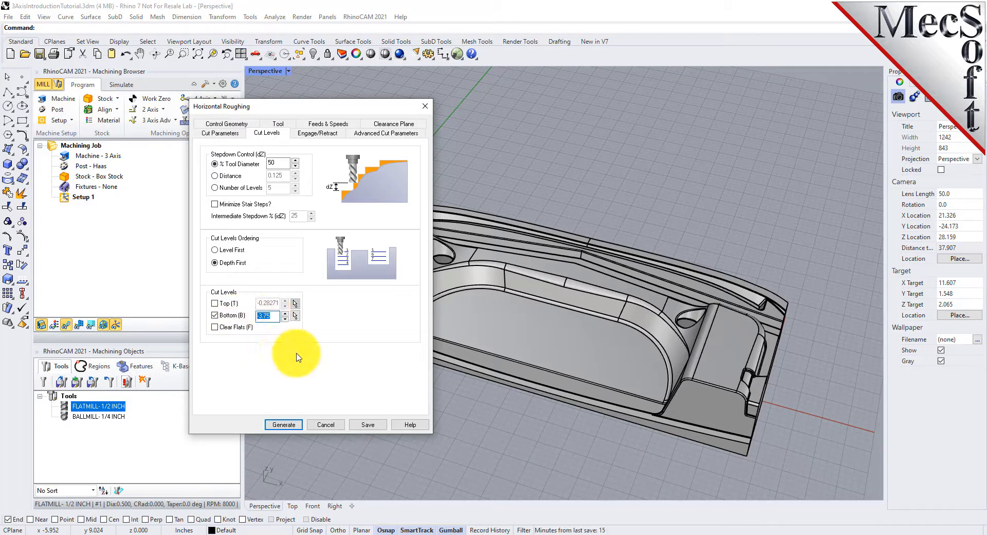
right_drag(595, 403, 544, 324)
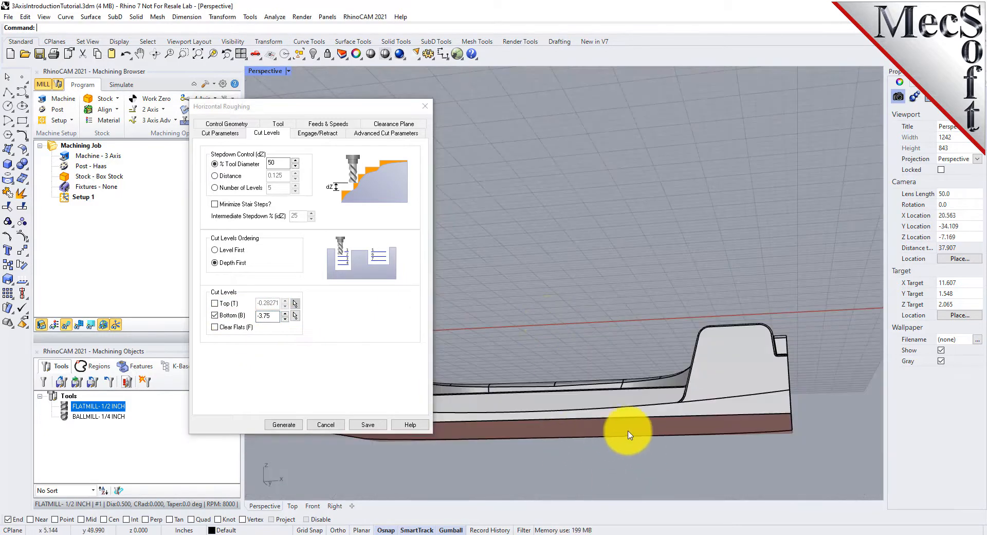
right_drag(642, 420, 613, 400)
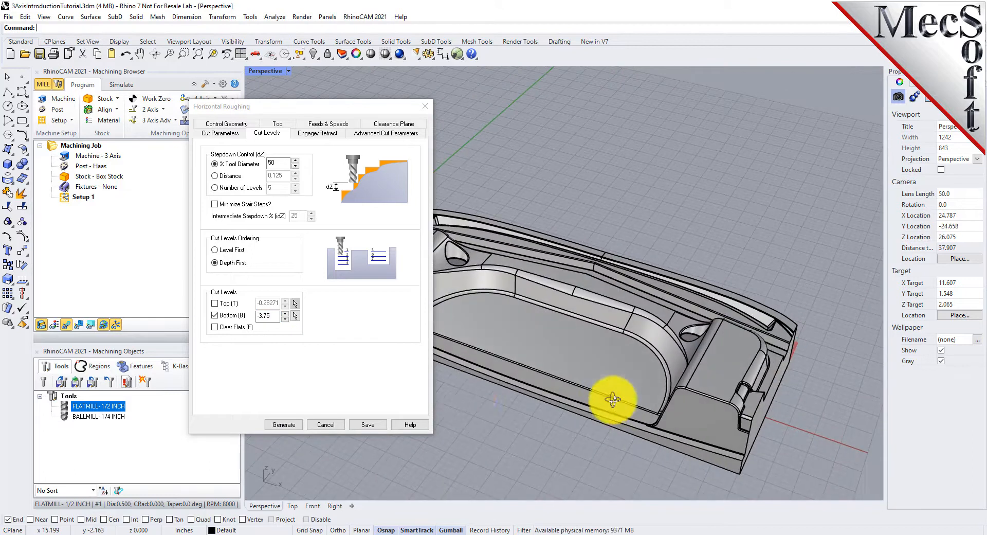
click(263, 315)
text(50)
key(Delete)
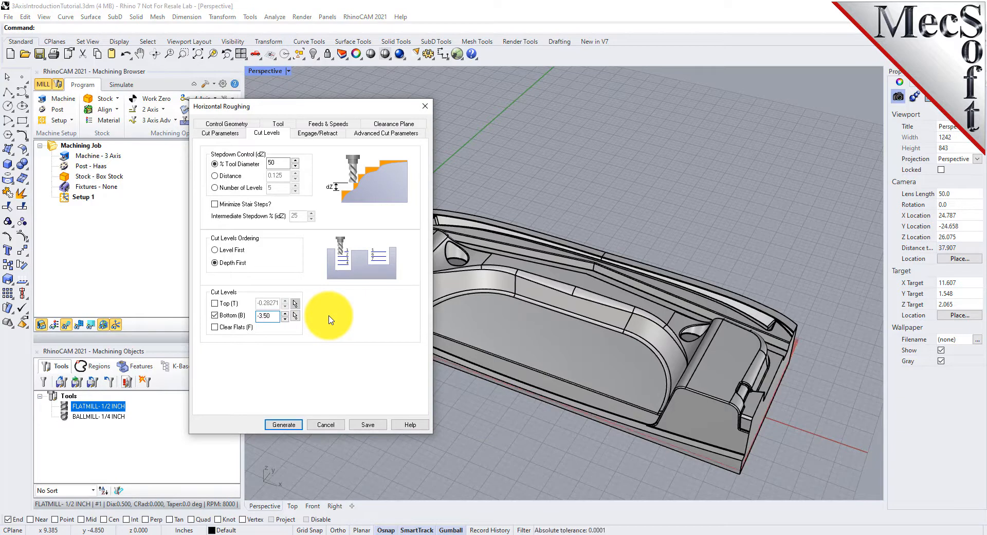
- Check the bottom cut level on the part and generate the Horizontal Roughing toolpath
right_drag(817, 386, 761, 379)
right_drag(557, 304, 680, 390)
right_drag(673, 393, 386, 398)
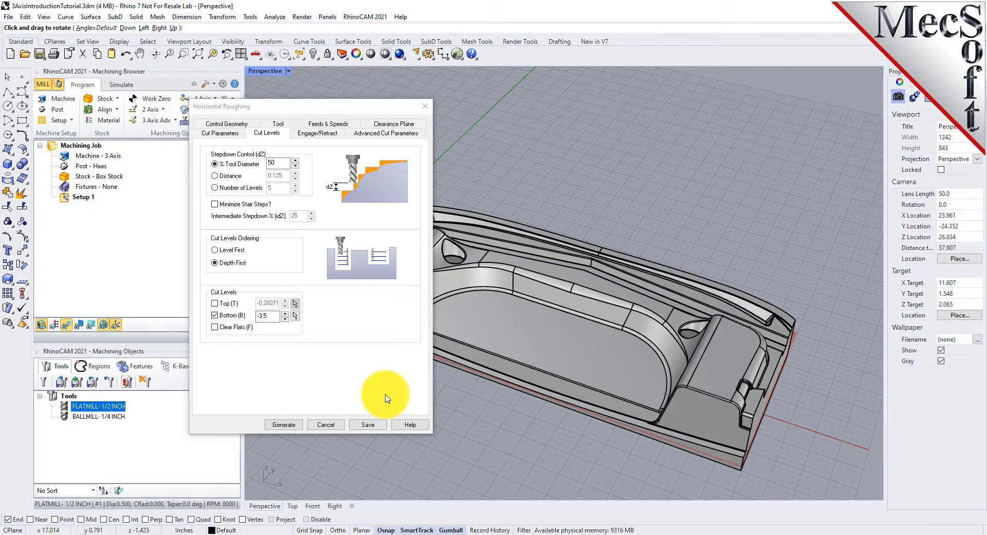
click(284, 424)
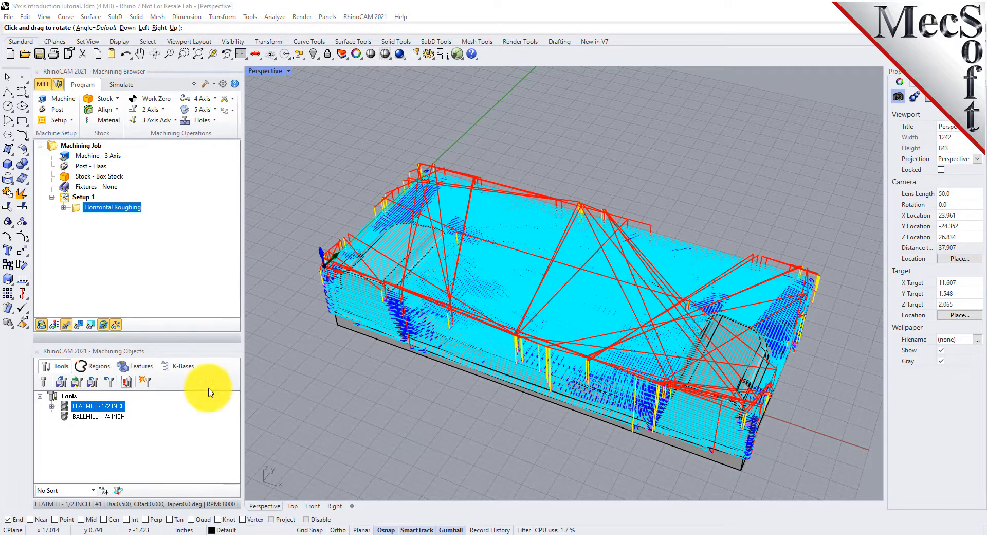
- Toggle the toolpath display off and on to compare the roughing toolpath with the part
click(67, 326)
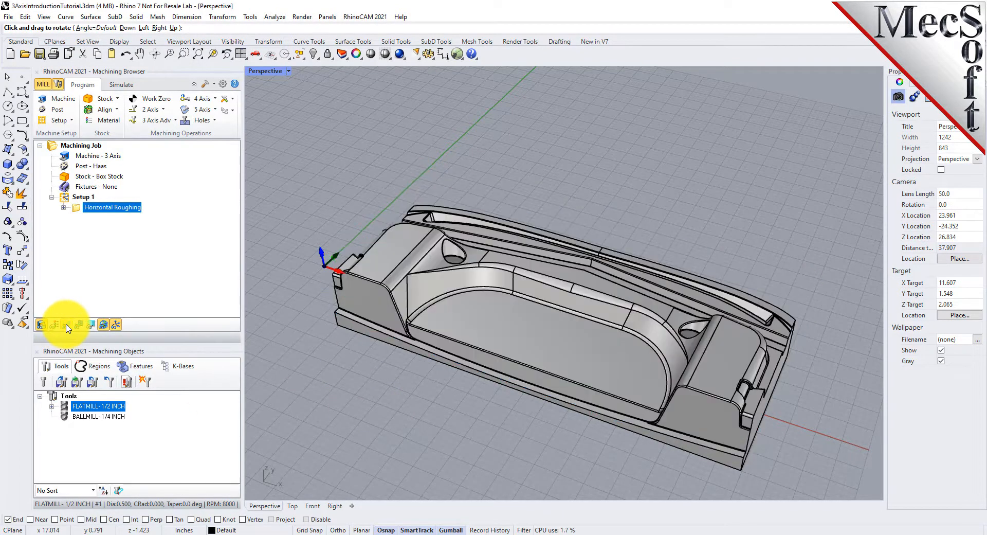
click(67, 325)
click(67, 326)
click(68, 327)
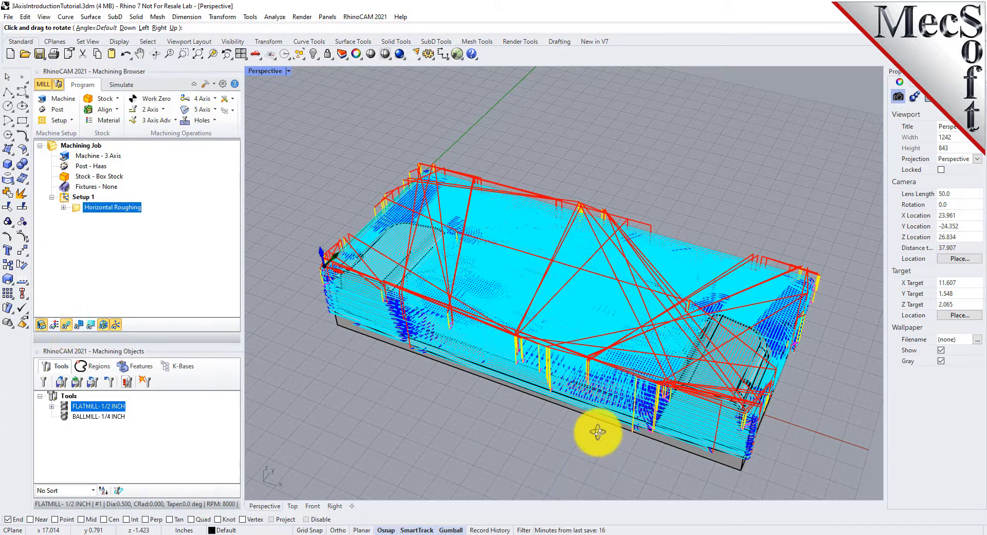
scroll(597, 431, up, 3)
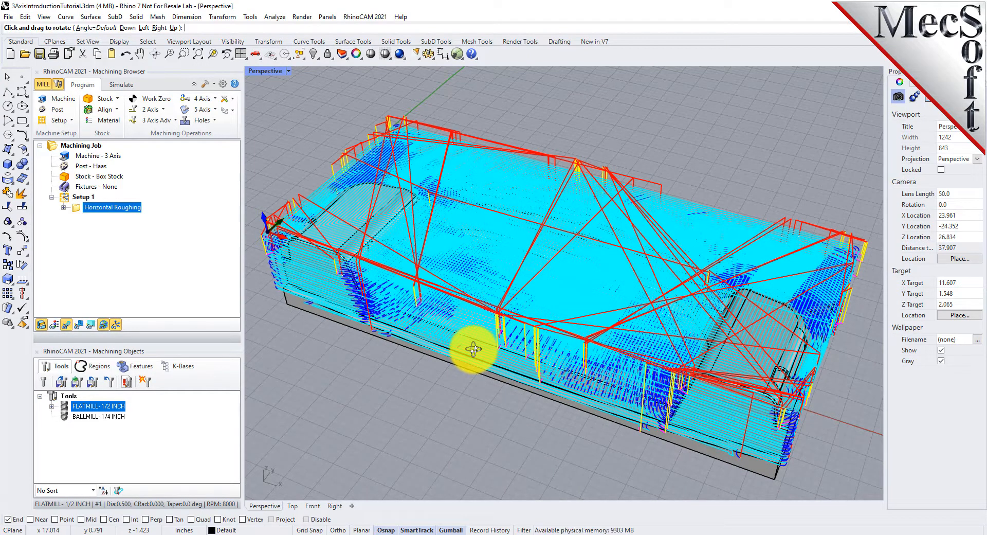
- Show the roughing toolpath by Z level, enlarge the level list, and step through the levels from -0.2250 to -1.4750
click(91, 326)
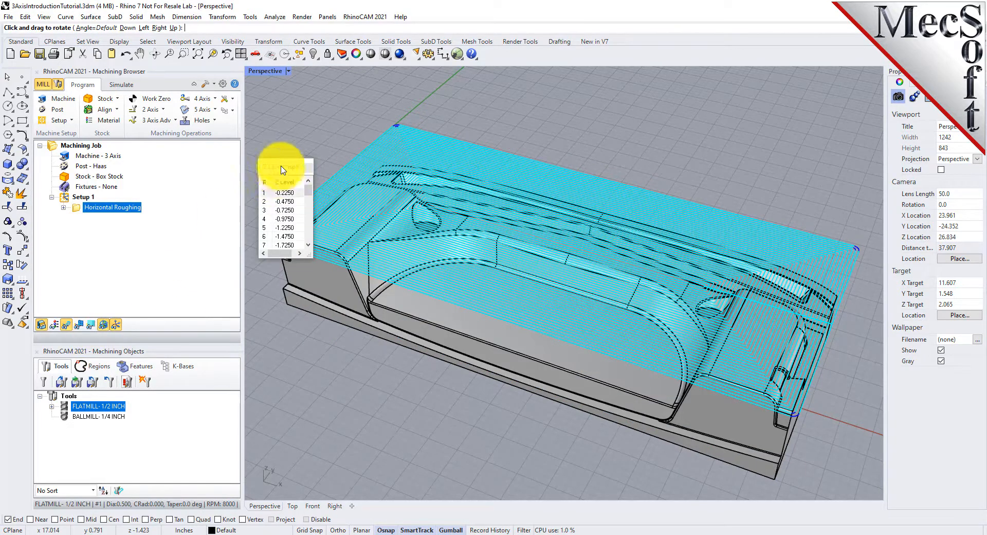
drag(281, 169, 255, 114)
drag(257, 205, 258, 472)
click(259, 138)
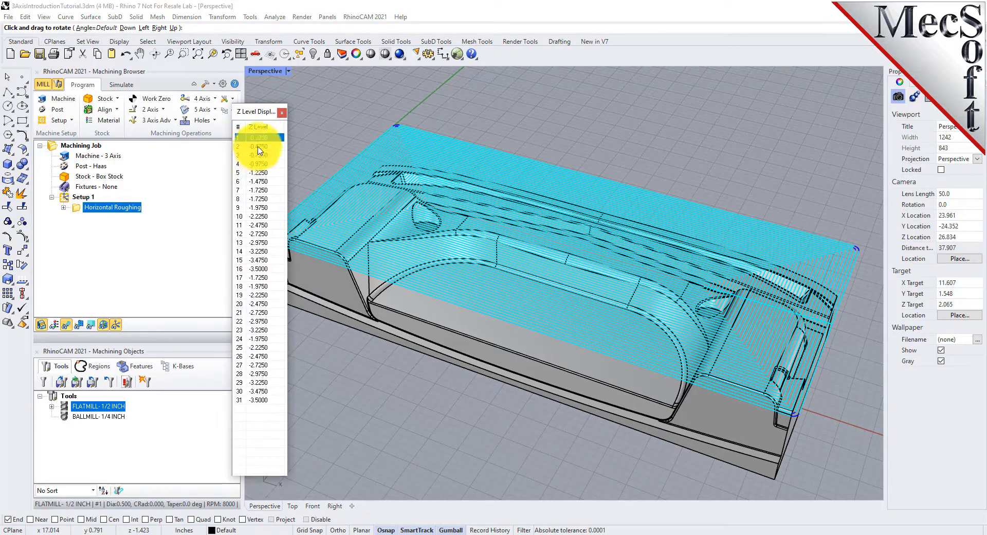
click(258, 147)
click(260, 154)
click(261, 164)
click(261, 178)
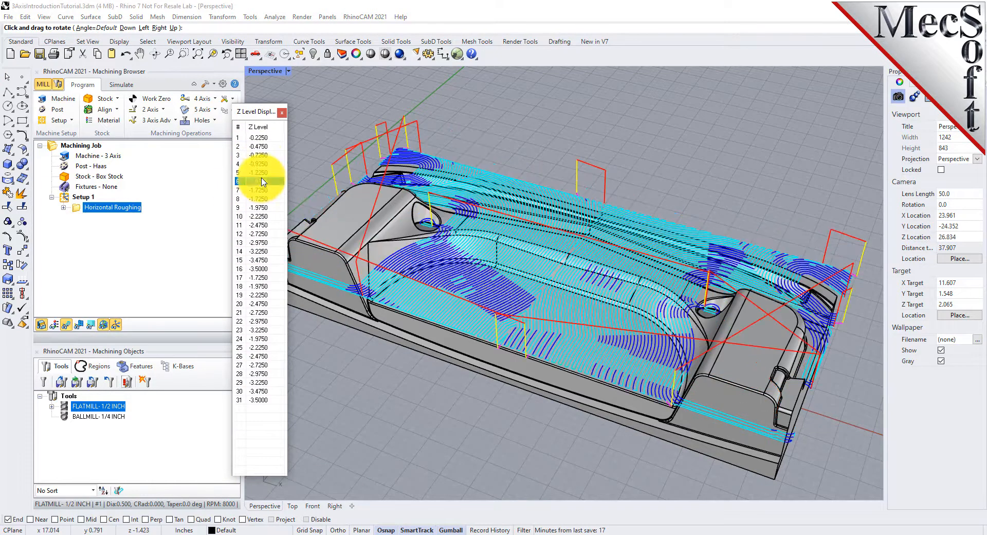
- Examine the deeper toolpath levels down to the last one at -3.5000 against the part, and close the Z level display
click(259, 234)
click(261, 260)
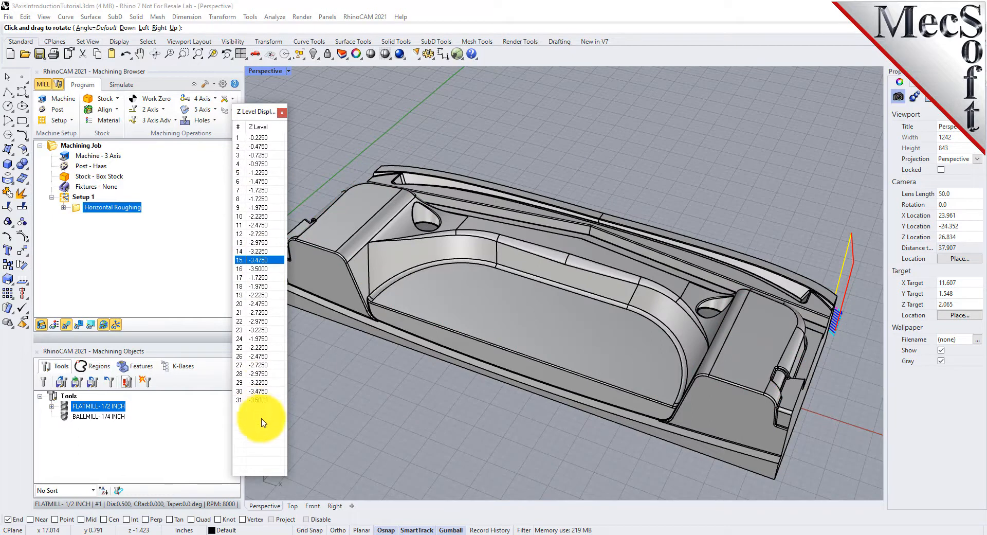
click(260, 399)
drag(828, 346, 600, 322)
right_drag(600, 322, 485, 247)
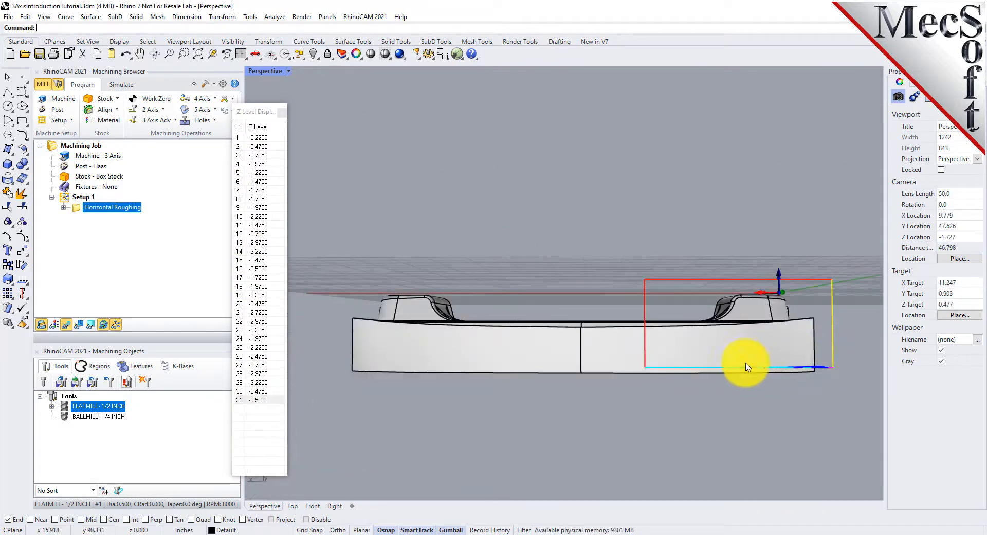
right_drag(355, 315, 578, 273)
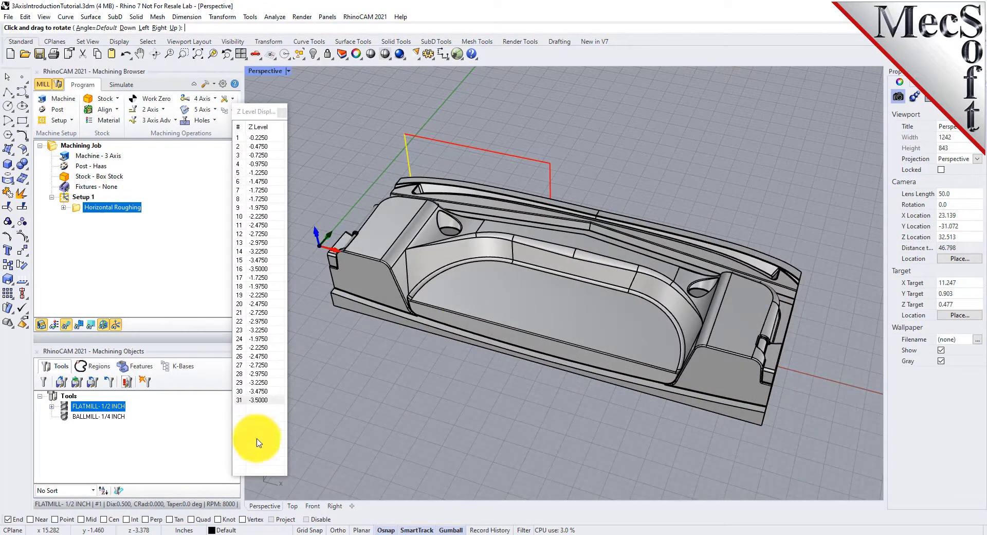
click(281, 112)
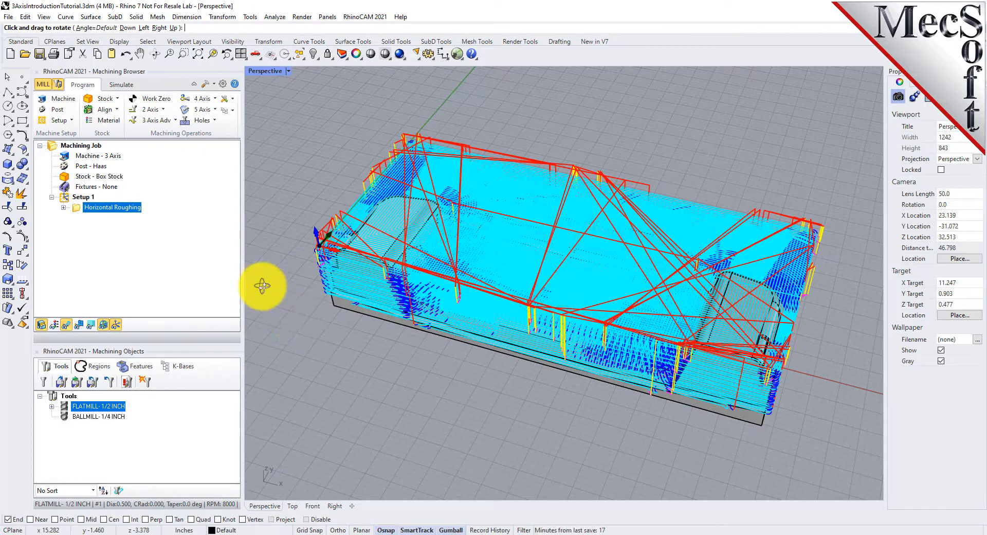
- Configure the simulation preferences to use the Polygonal Model with Fine simulation accuracy
click(119, 85)
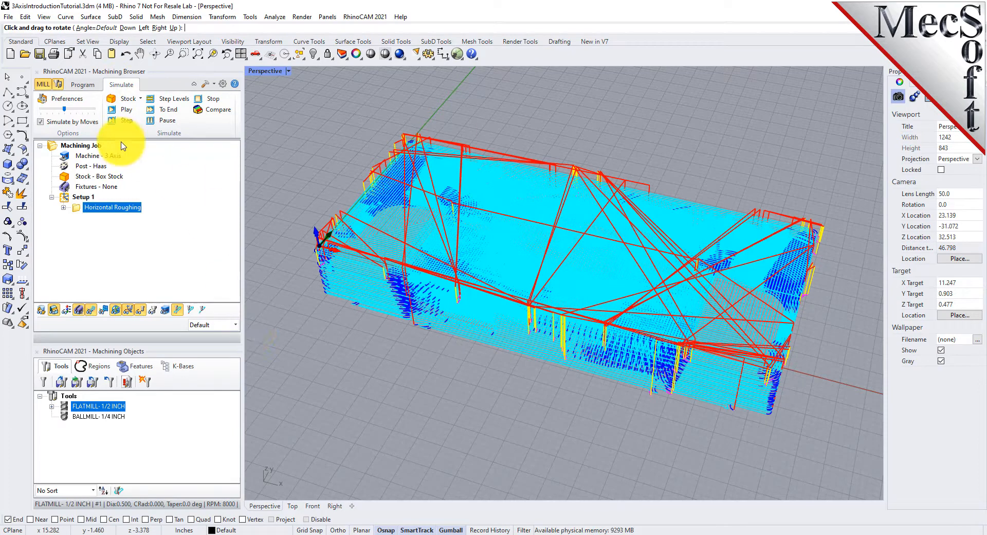
click(67, 99)
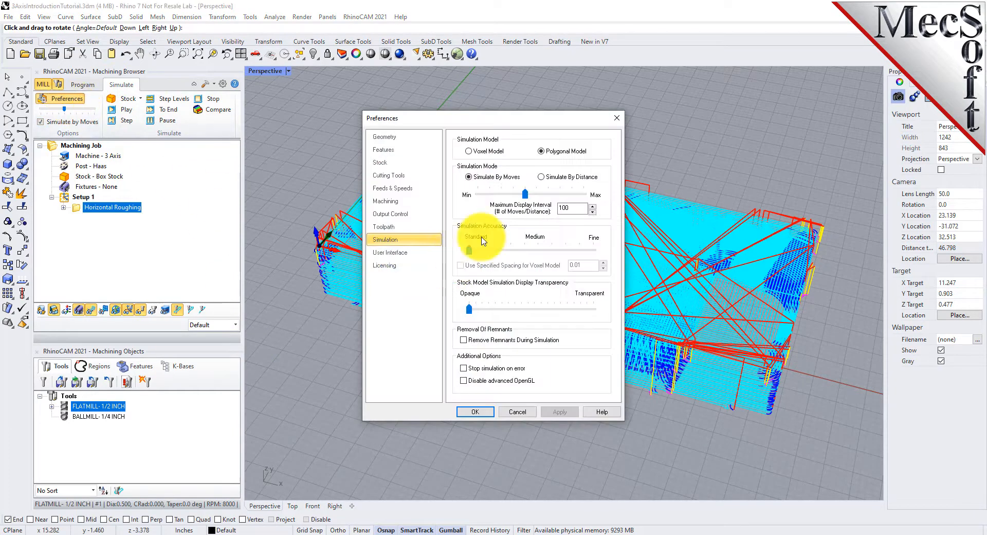
click(543, 151)
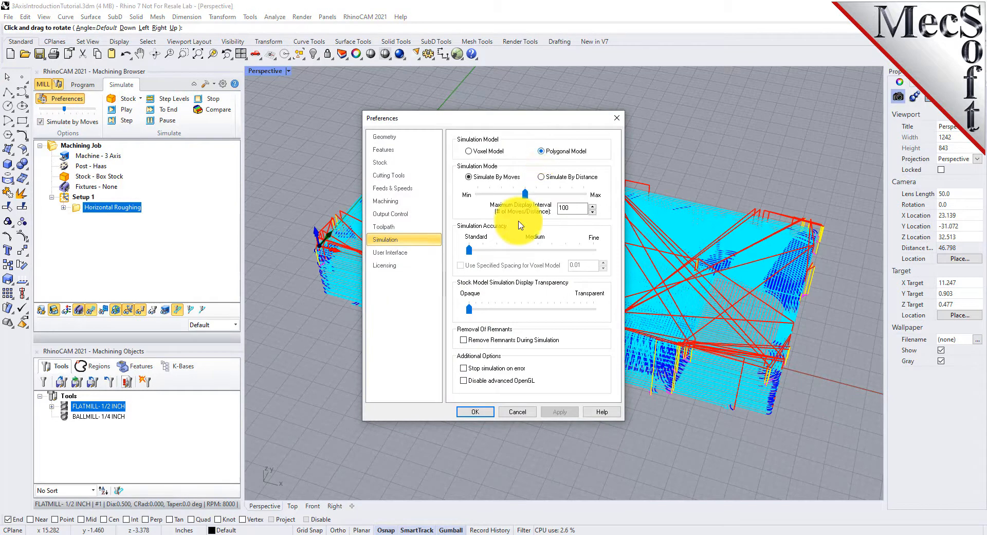
drag(468, 250, 597, 250)
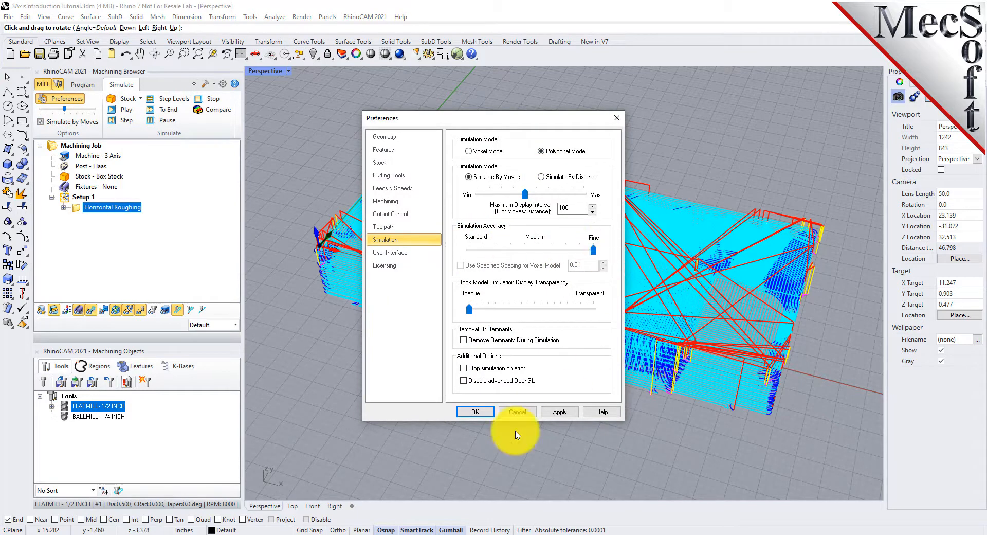
click(475, 412)
click(571, 310)
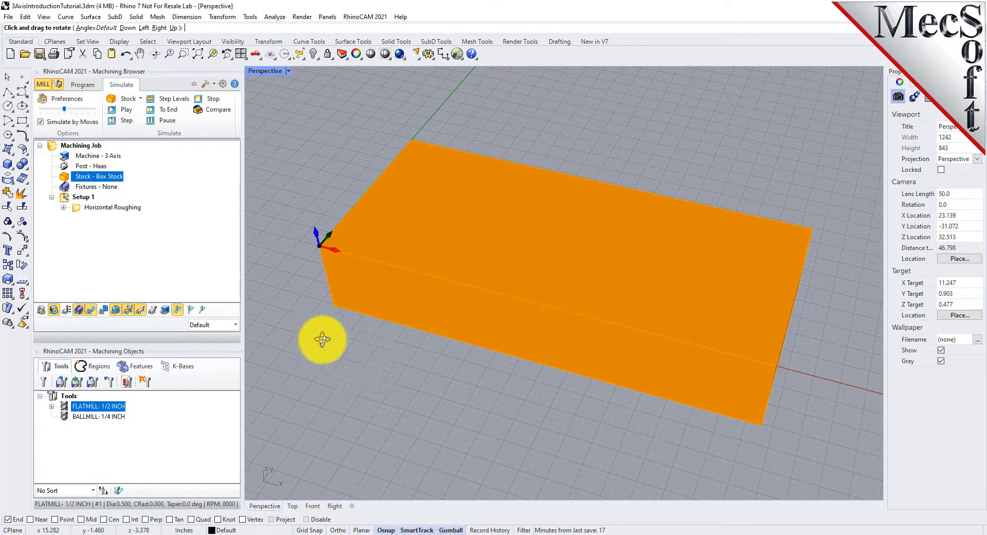
- Increase the simulation speed and play the material removal simulation of the Horizontal Roughing operation
click(40, 122)
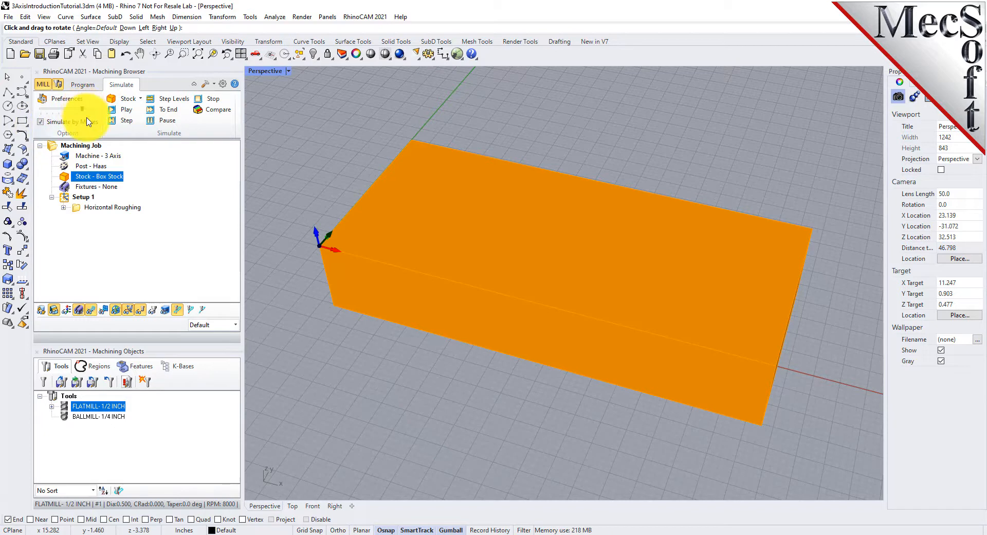
click(95, 207)
click(128, 112)
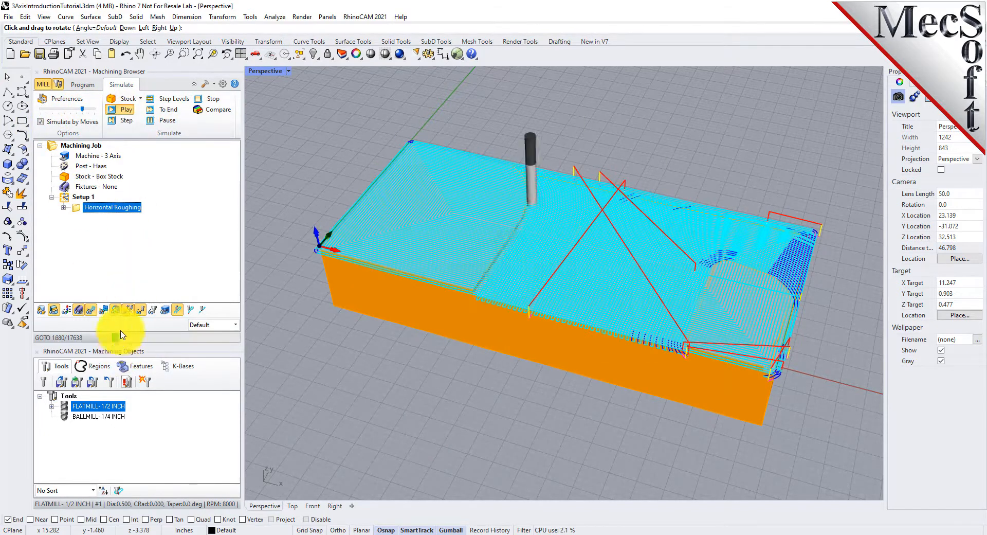
- Hide the toolpath and run the Horizontal Roughing simulation through to its end
click(92, 310)
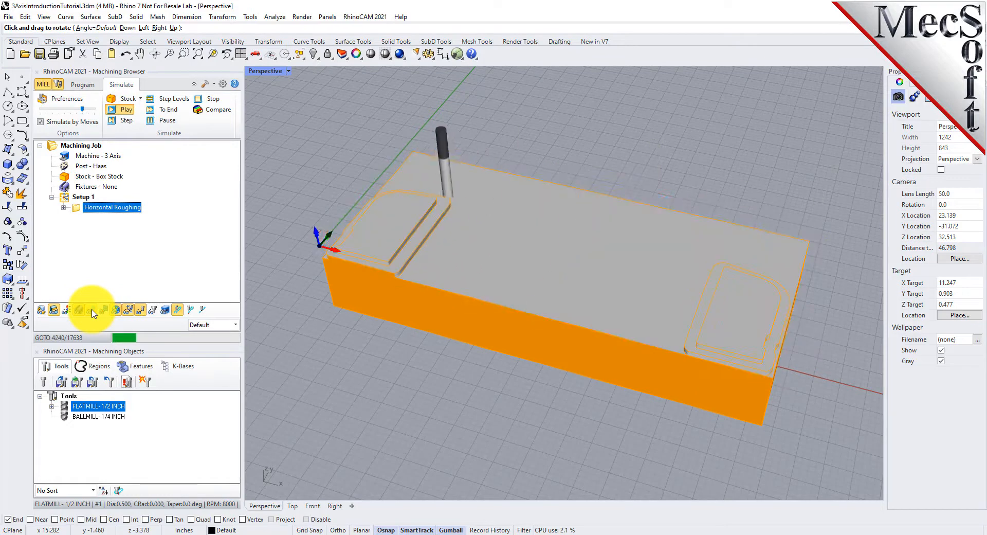
click(167, 121)
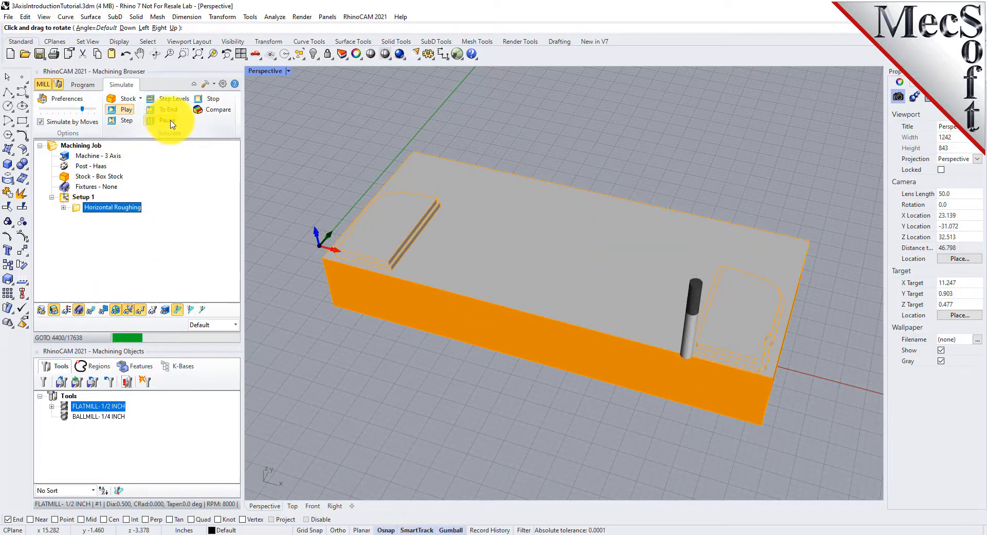
click(168, 109)
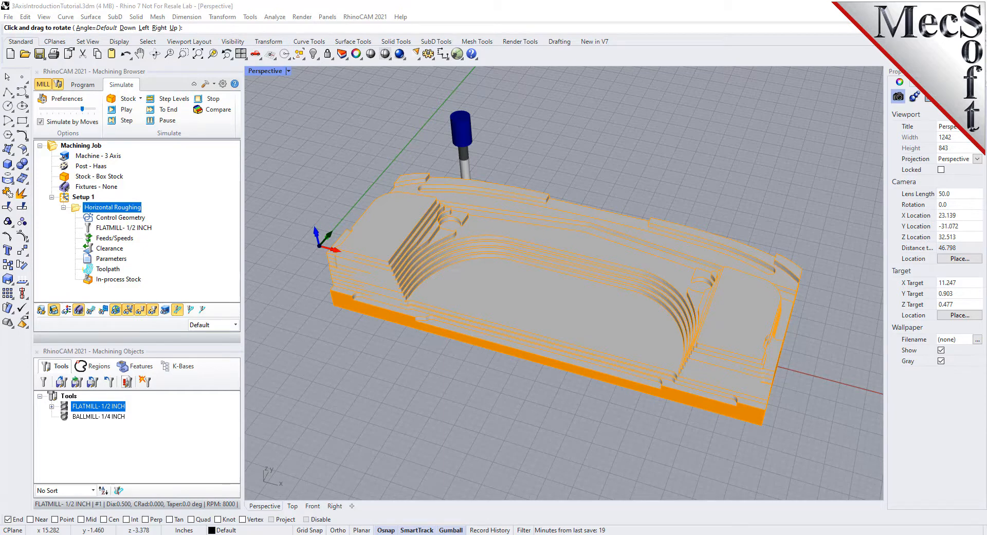
- Examine the simulated roughed stock from the front, the end and above
drag(557, 309, 563, 279)
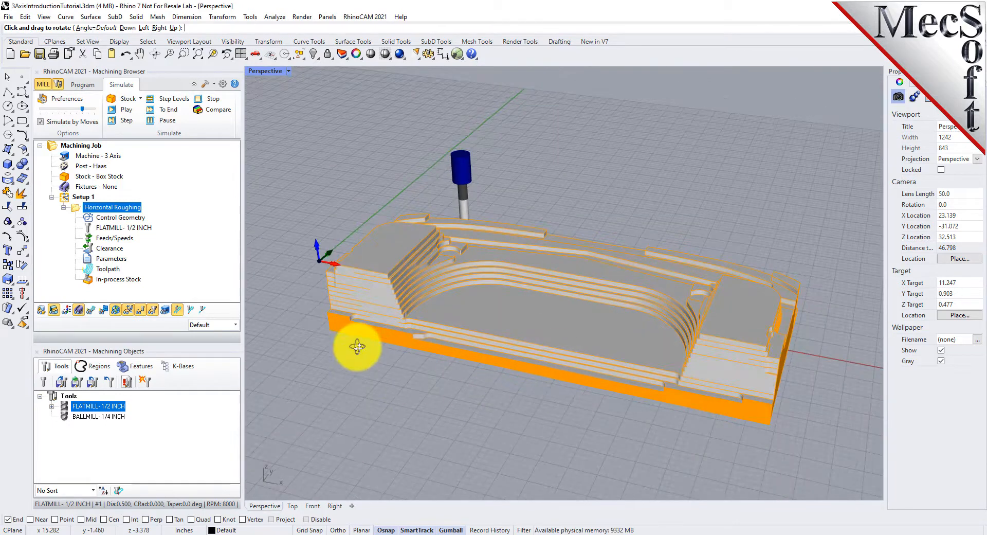
drag(739, 354, 592, 301)
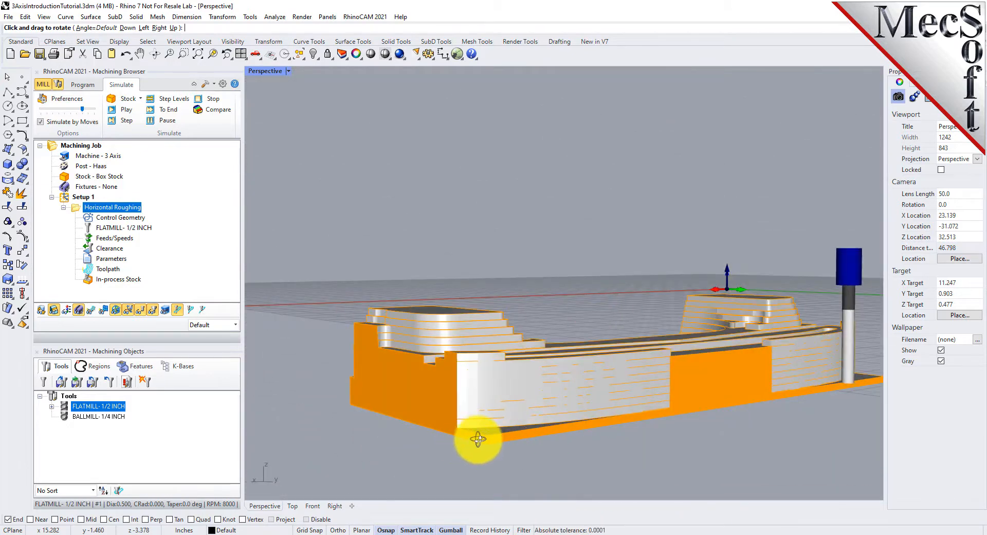
drag(377, 350, 565, 410)
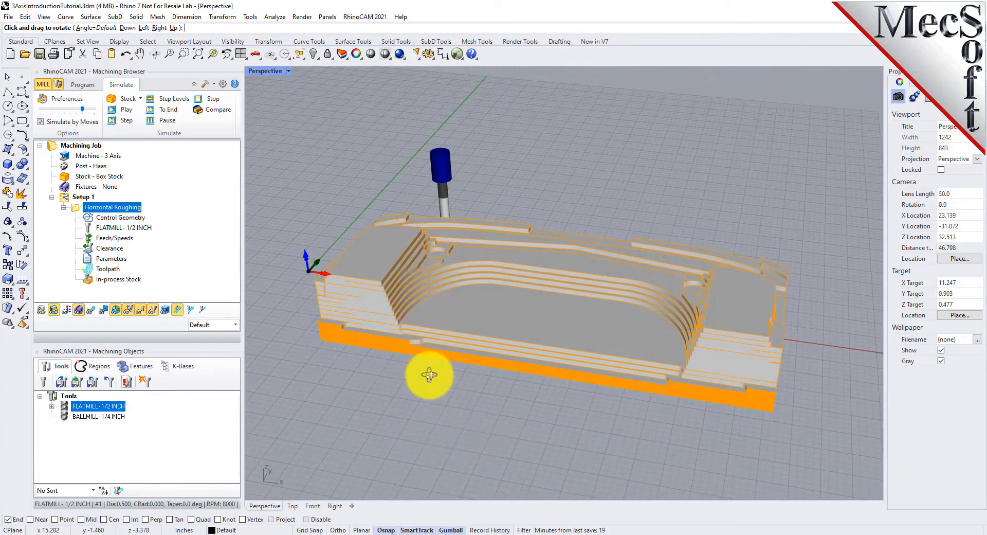
right_click(474, 375)
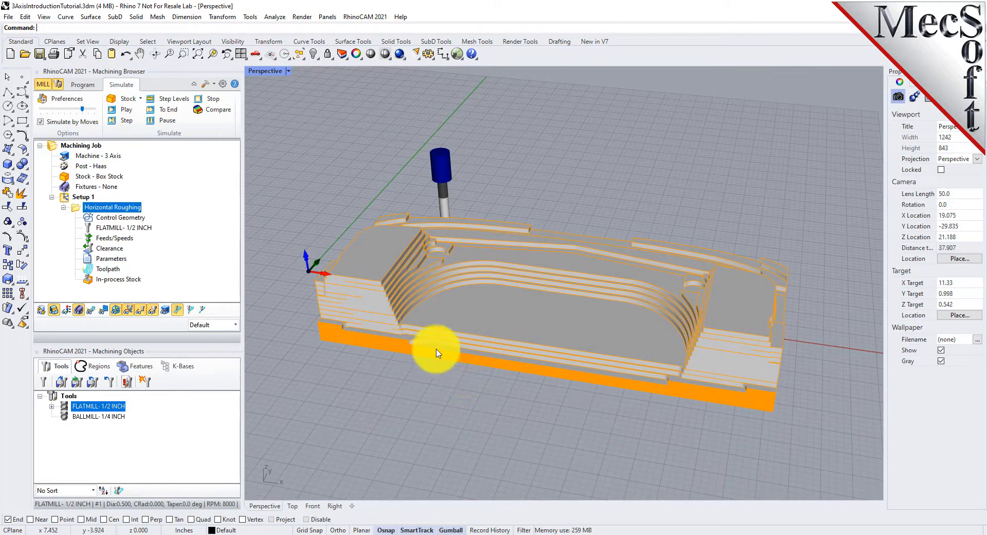
right_drag(514, 345, 468, 419)
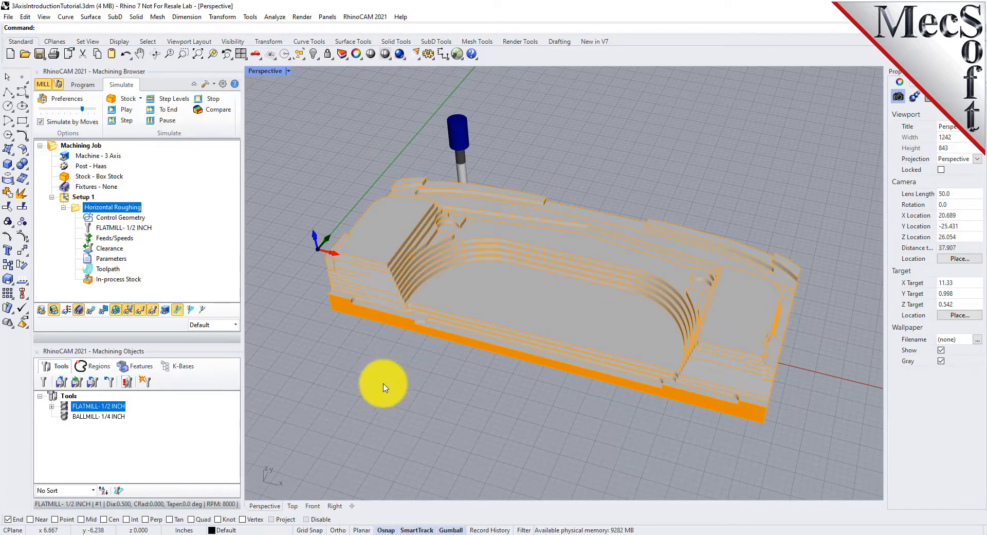
- Start a 3-axis Parallel Finishing operation in Setup 1 and assign the flat underside of the part as its machining regions
drag(159, 345, 159, 368)
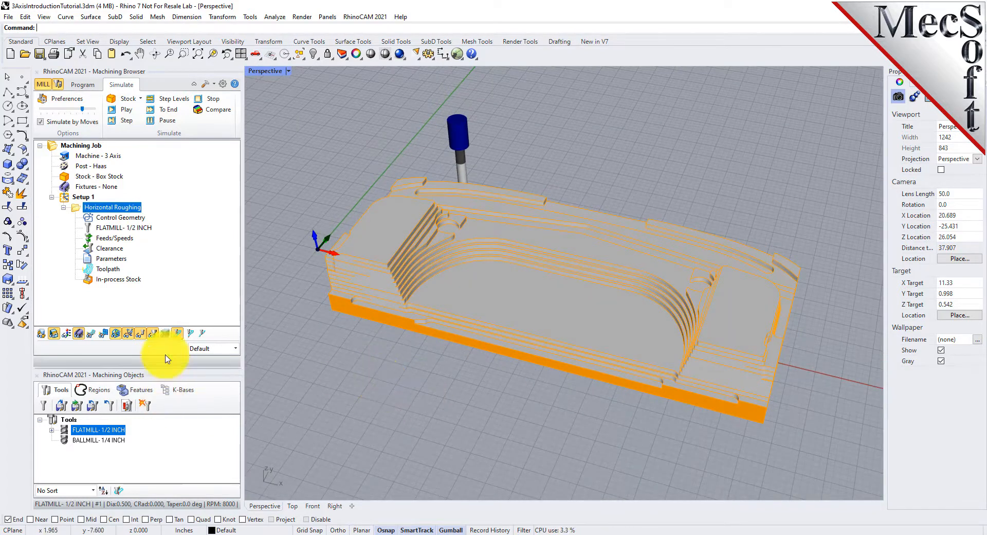
click(82, 85)
click(172, 122)
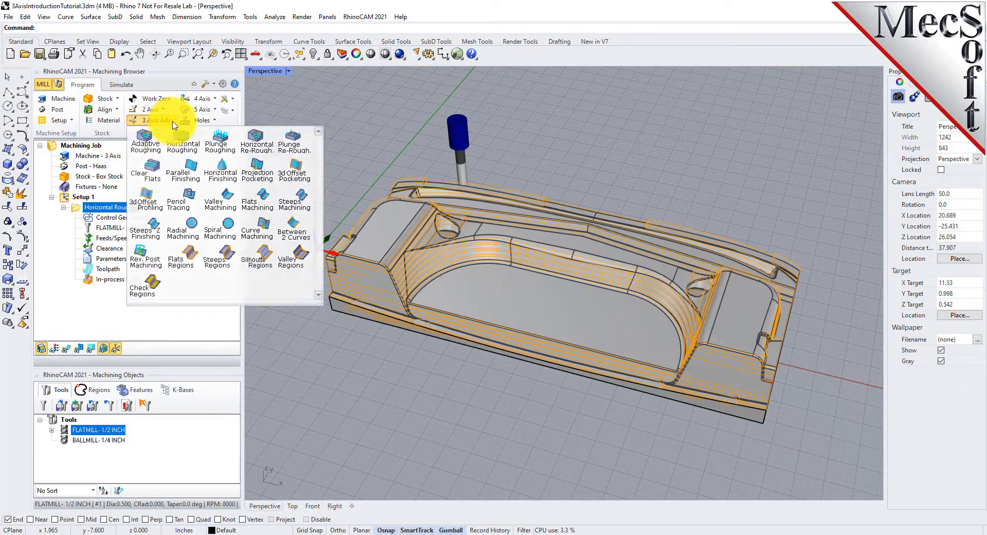
click(190, 182)
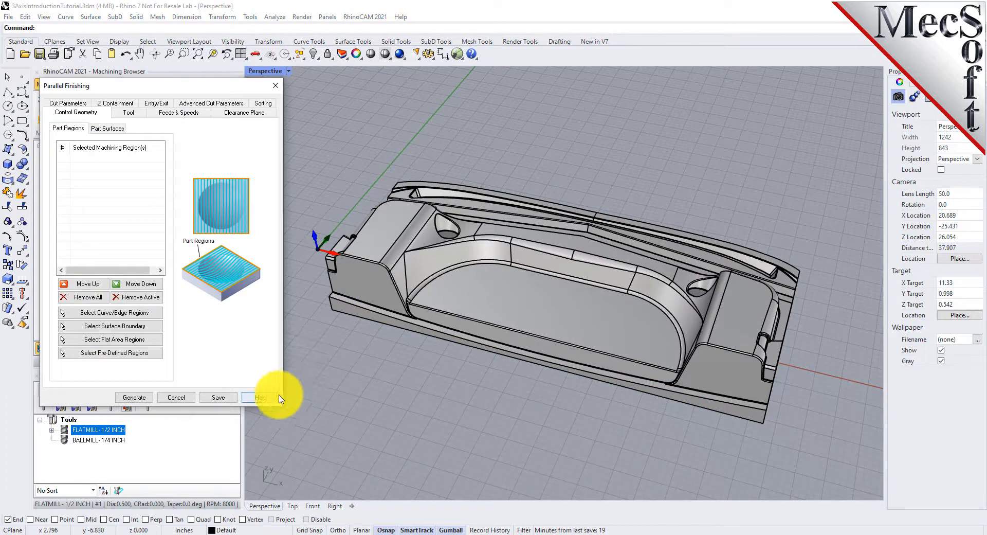
drag(198, 86, 297, 104)
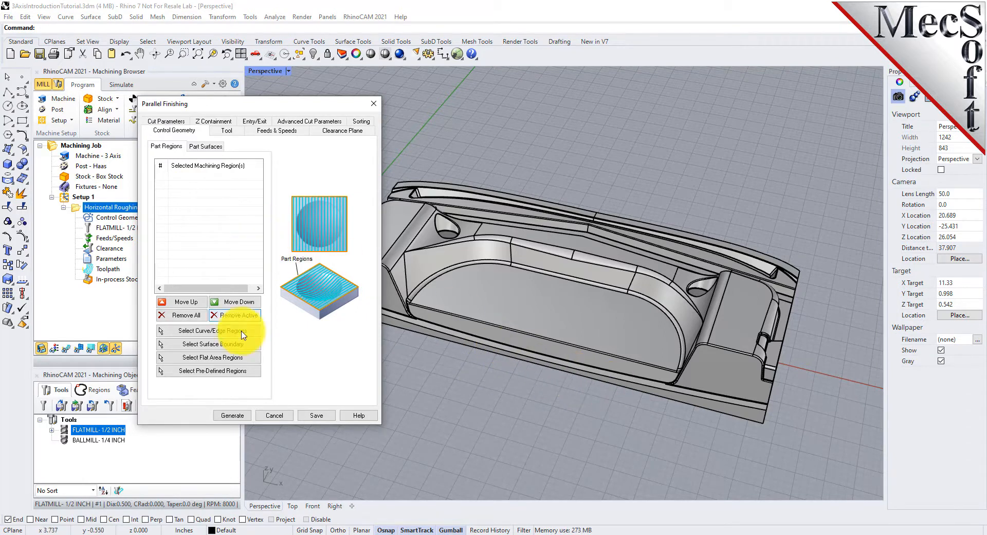
click(242, 358)
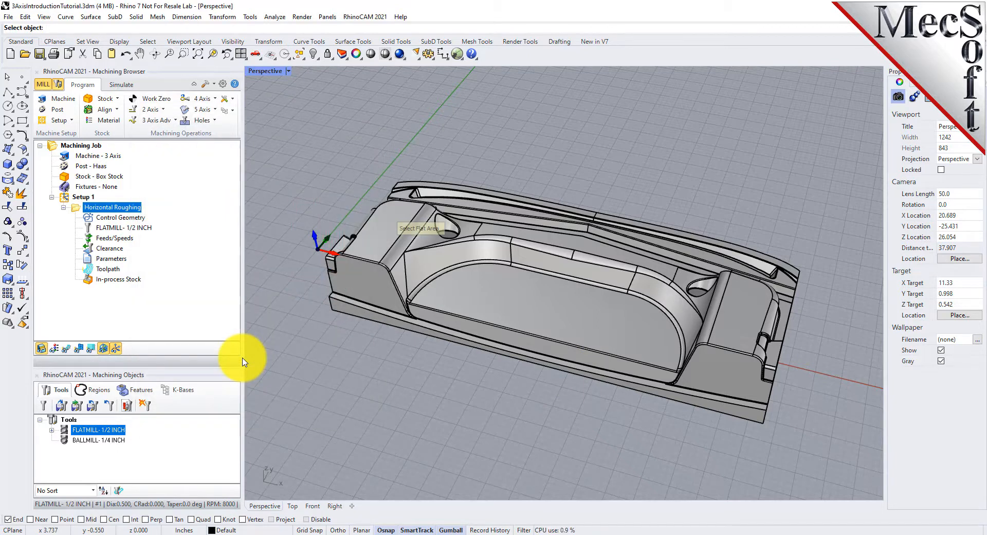
right_drag(551, 370, 441, 191)
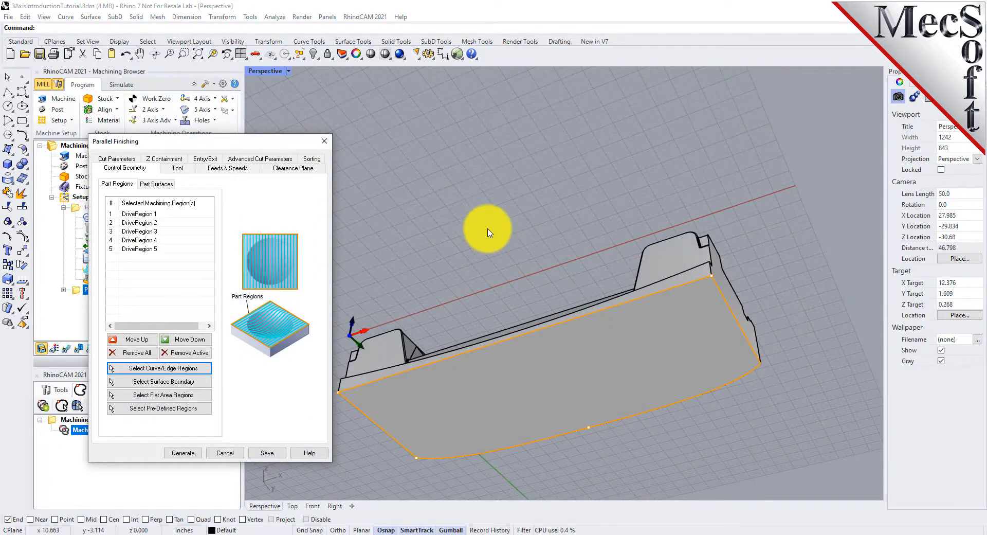
right_drag(487, 218, 491, 311)
scroll(491, 311, up, 2)
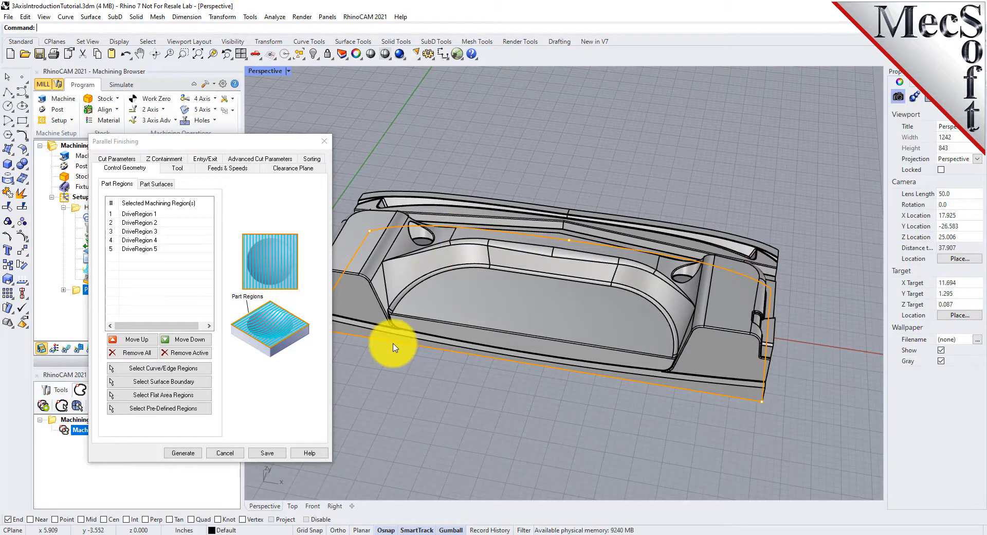
drag(281, 145, 232, 152)
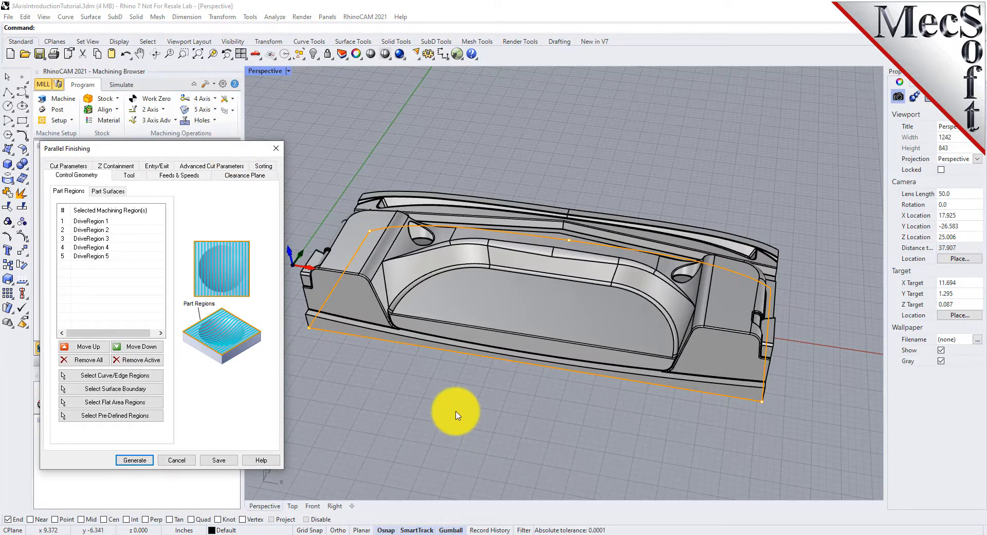
- Assign the BALLMILL- 1/4 INCH tool to the Parallel Finishing operation and set both Intol and Outtol to 0.001
click(131, 176)
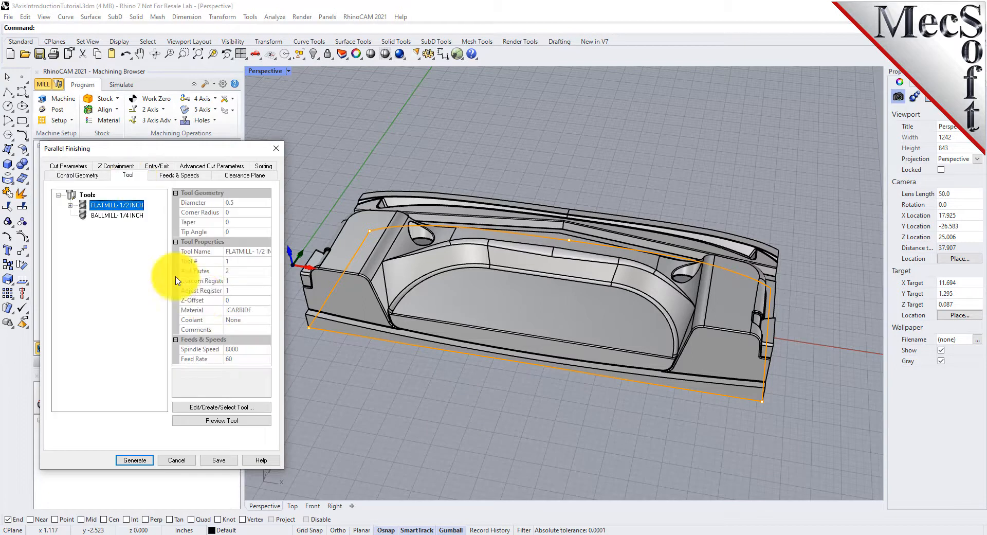
click(114, 214)
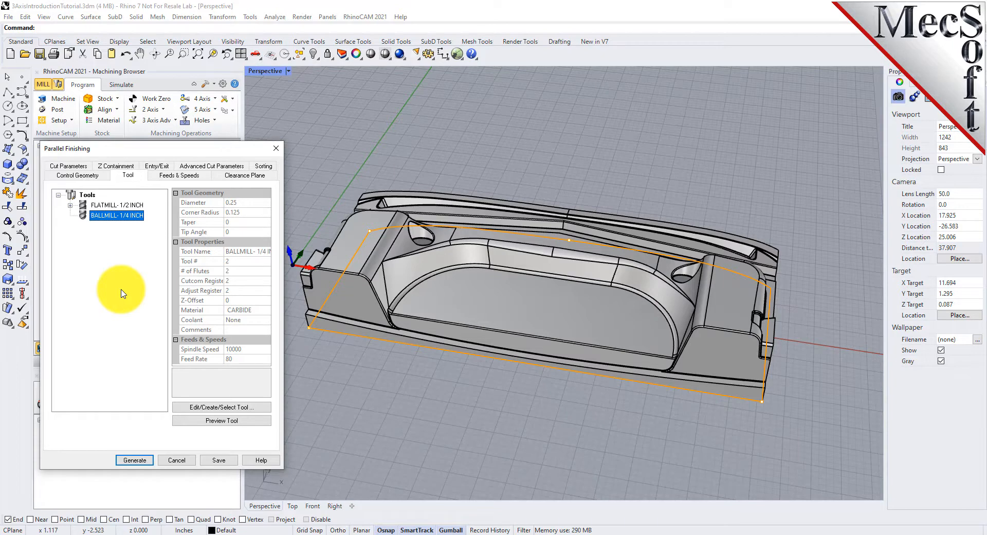
click(64, 166)
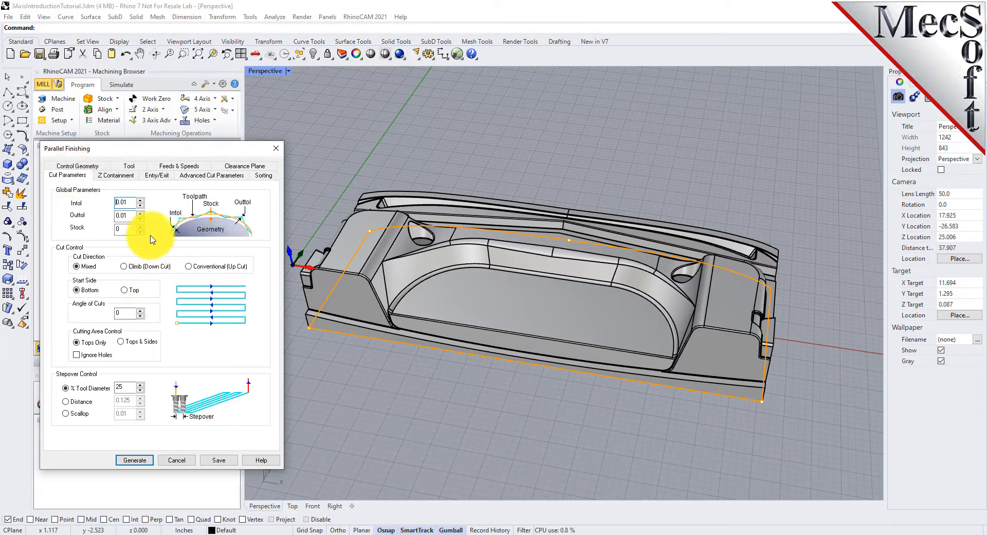
drag(133, 203, 83, 202)
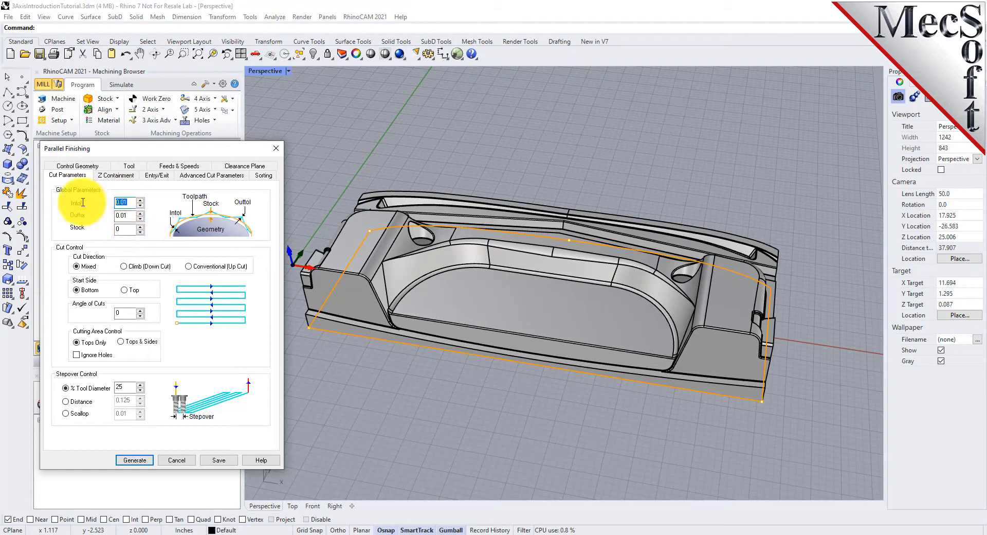
text(0.001)
drag(133, 216, 100, 210)
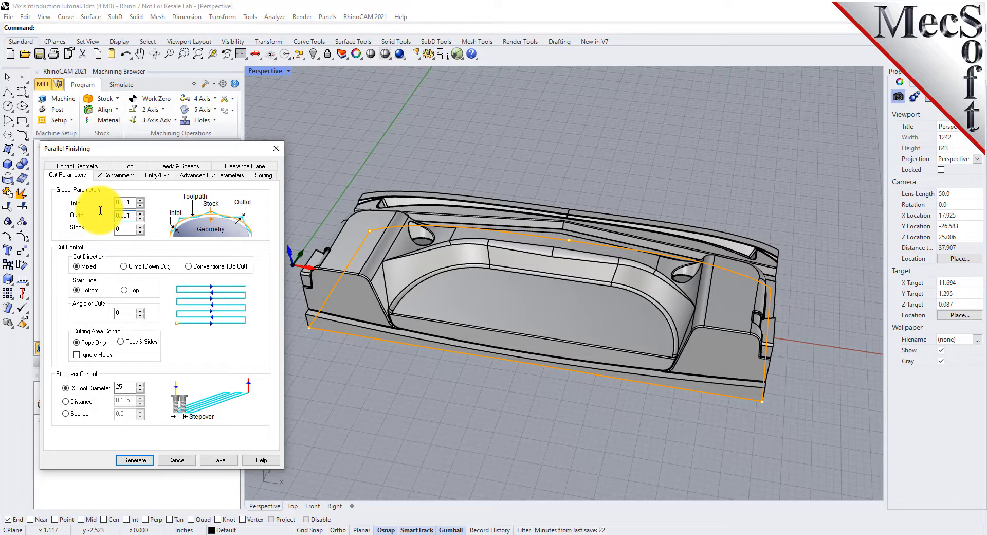
- Set the angle of cuts to 45 and the stepover to 15% of the tool diameter, and generate the Parallel Finishing toolpath
drag(133, 312, 91, 311)
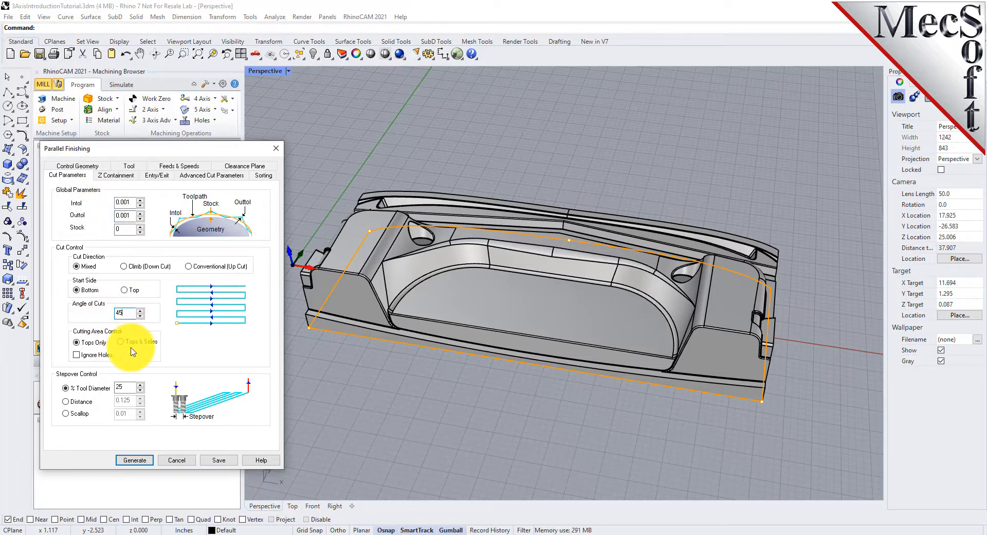
drag(129, 388, 94, 387)
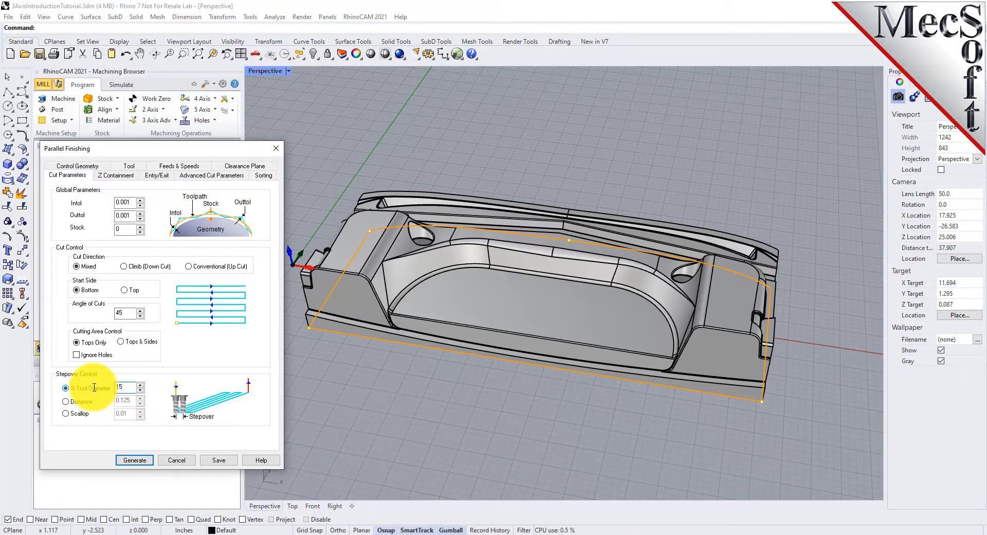
text(15)
click(134, 460)
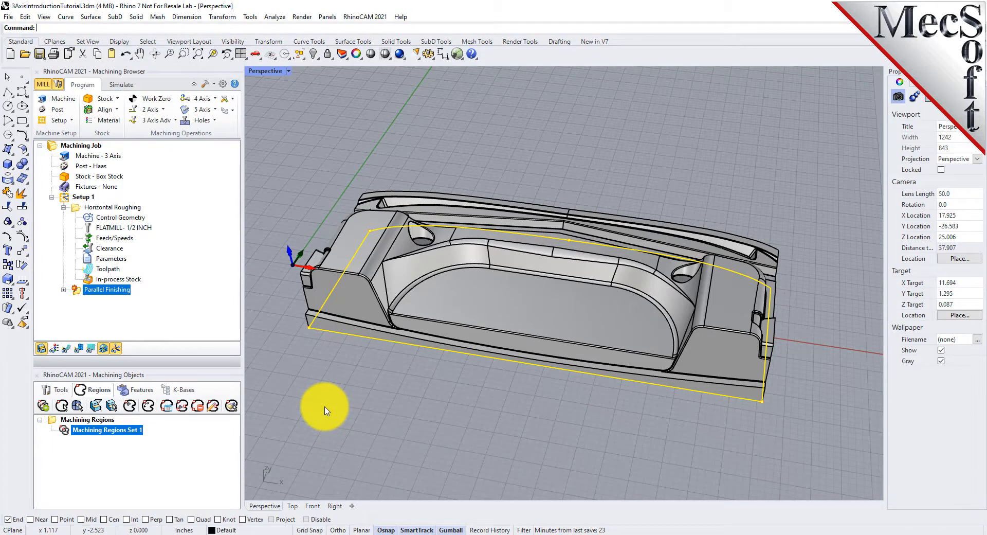
- Show the Parallel Finishing toolpath and examine its 45-degree passes closely around the pocket corner and across the whole part
click(68, 349)
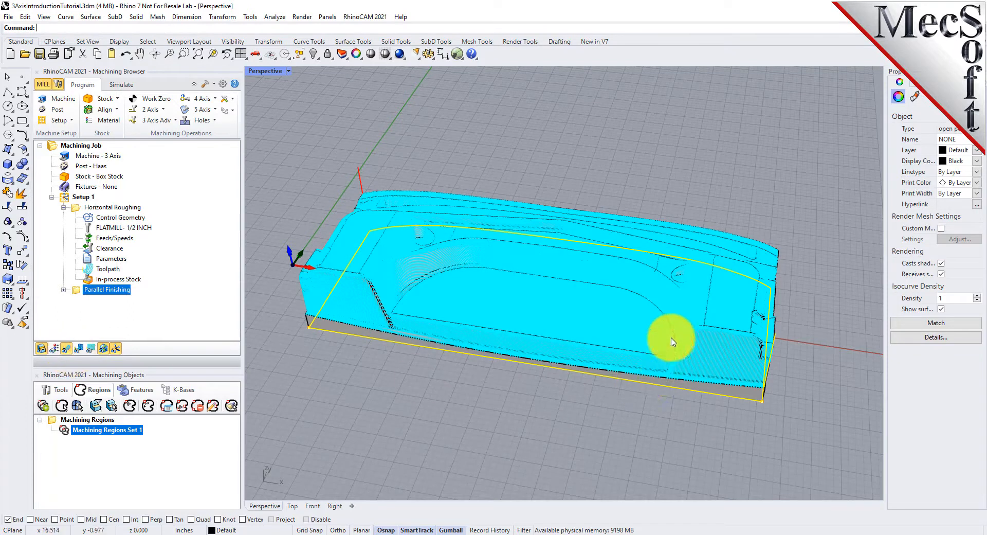
scroll(672, 342, up, 3)
scroll(672, 342, up, 3)
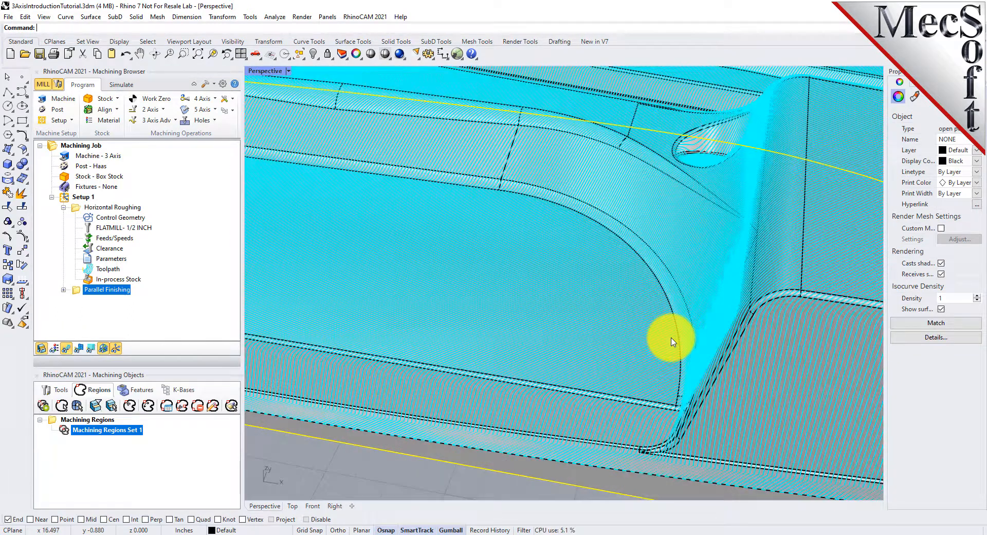
scroll(672, 341, up, 3)
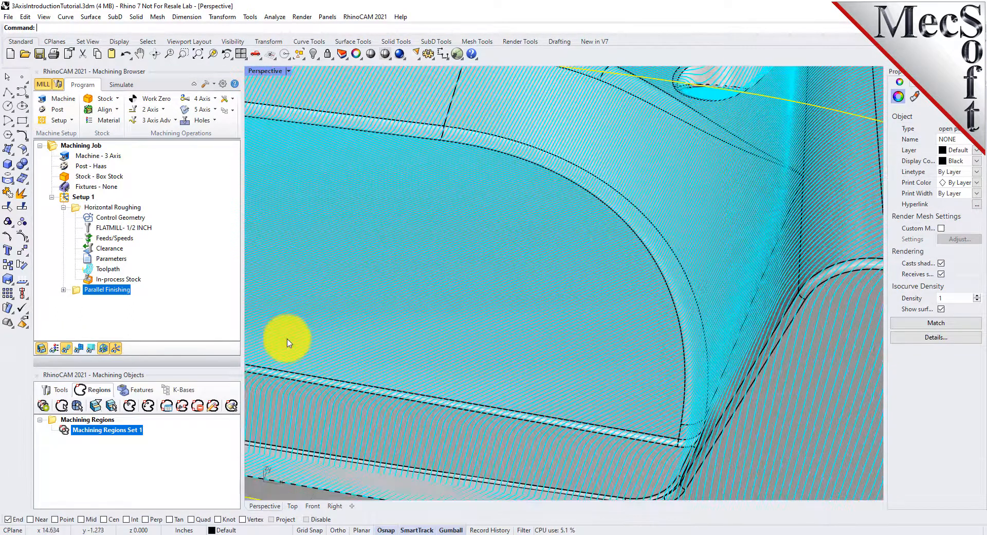
scroll(630, 304, down, 3)
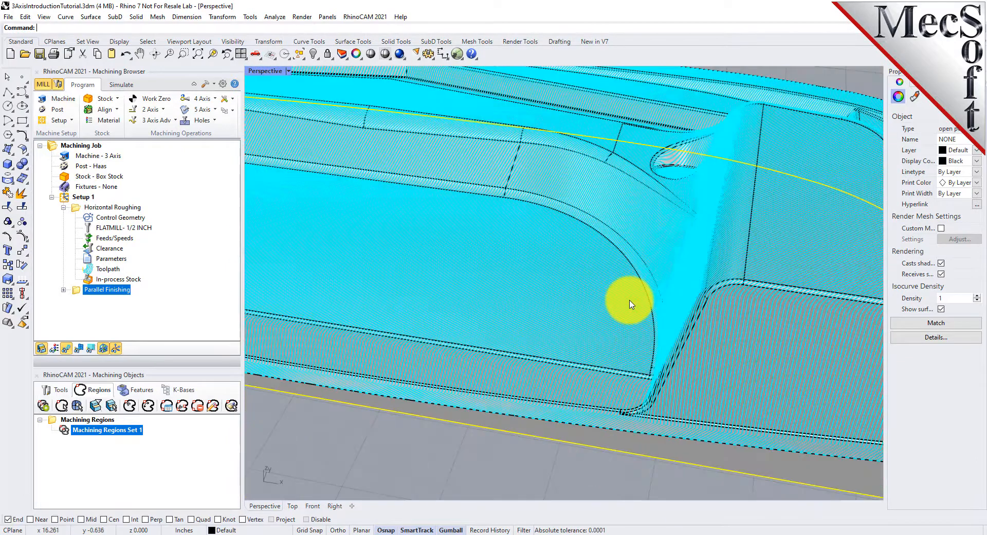
scroll(630, 303, down, 5)
mouse_move(568, 374)
right_down()
mouse_move(566, 257)
mouse_move(588, 456)
mouse_move(539, 412)
mouse_move(536, 348)
mouse_move(555, 363)
right_up()
scroll(440, 206, up, 2)
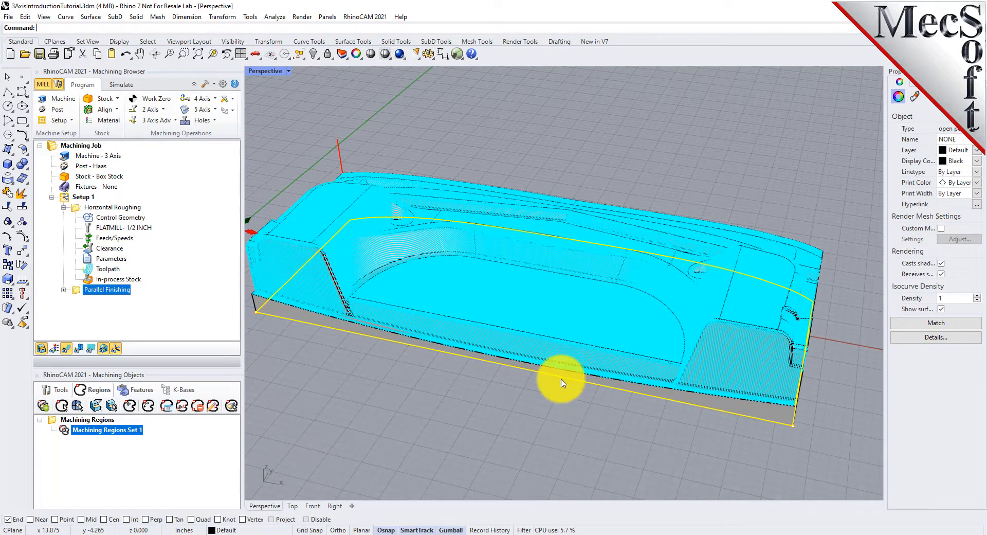
- Simulate the Parallel Finishing operation at full speed through to its end and hide the toolpath
click(122, 85)
click(127, 110)
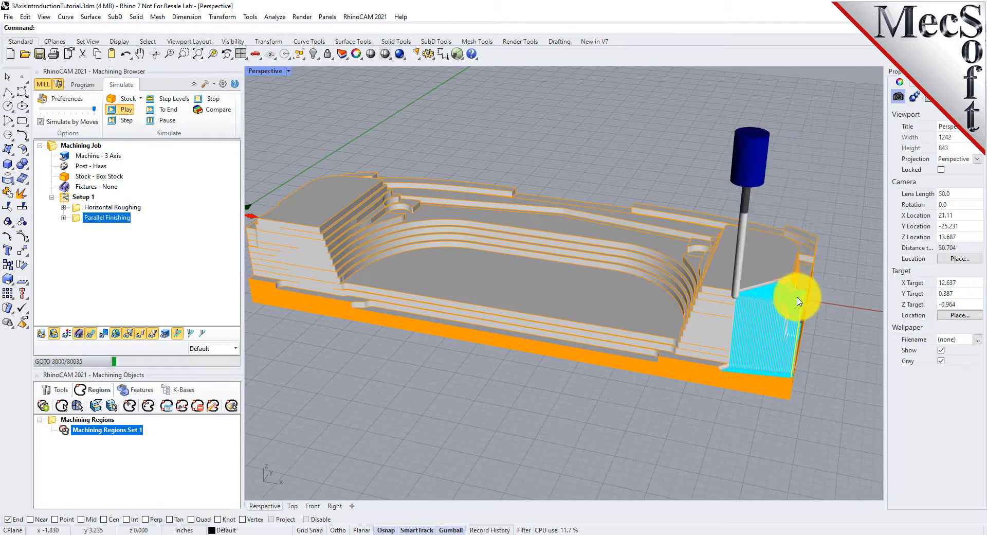
right_drag(462, 193, 478, 213)
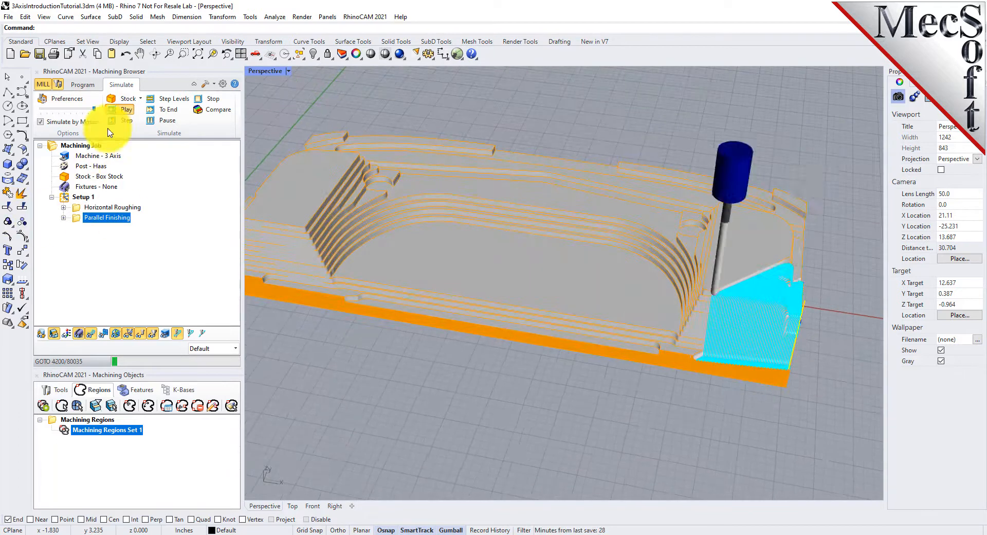
click(166, 118)
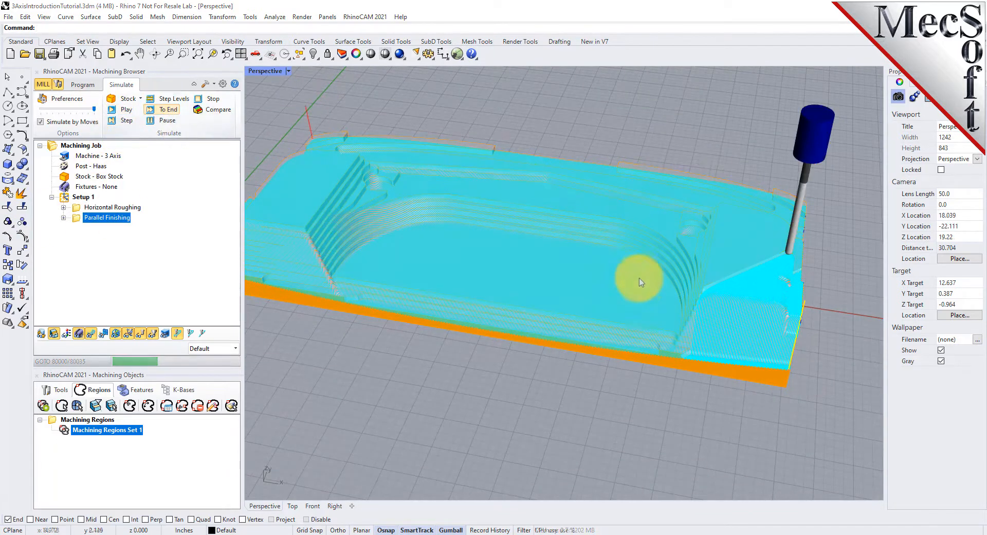
click(91, 335)
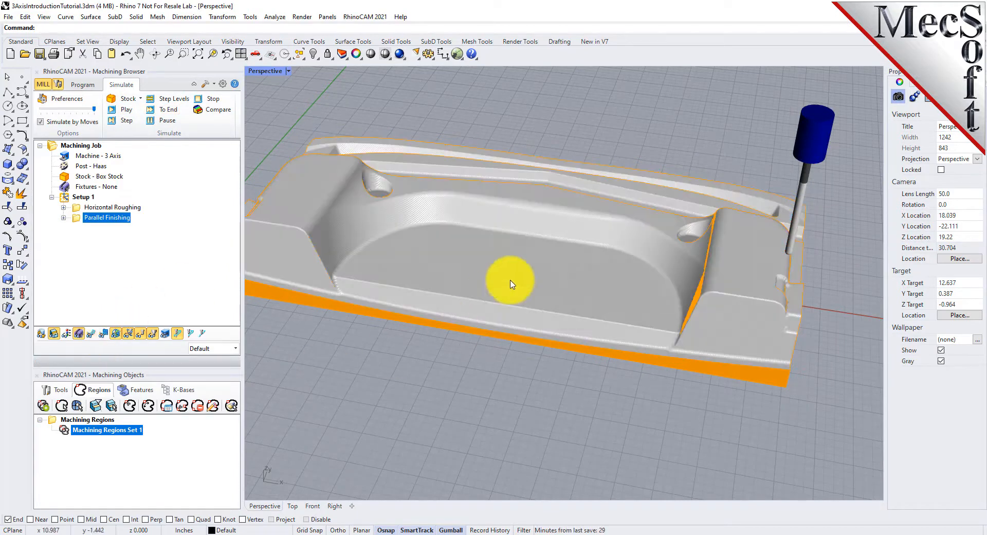
- Examine the simulated finish up close at the small recess and the curved pocket wall beside it
right_drag(535, 306, 526, 277)
scroll(418, 165, up, 10)
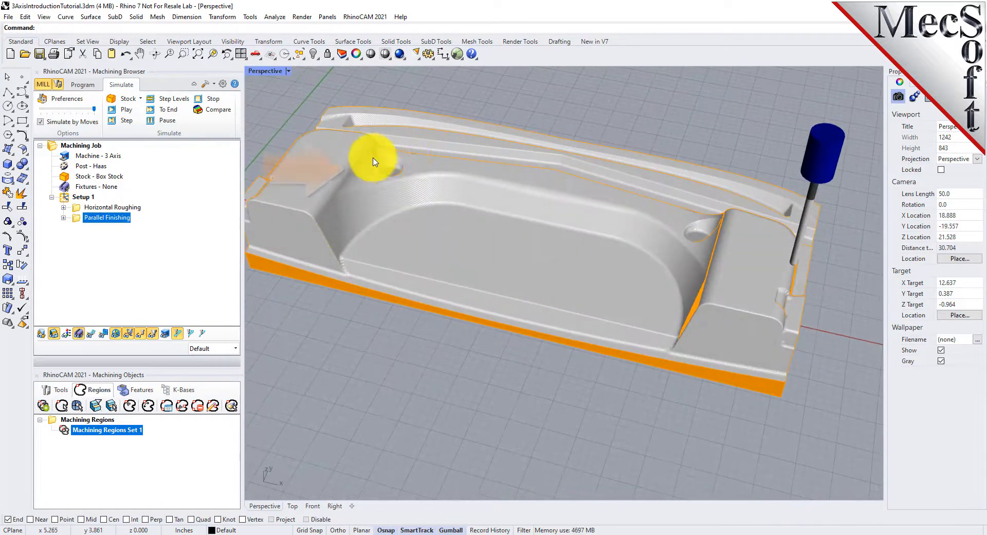
scroll(378, 151, up, 2)
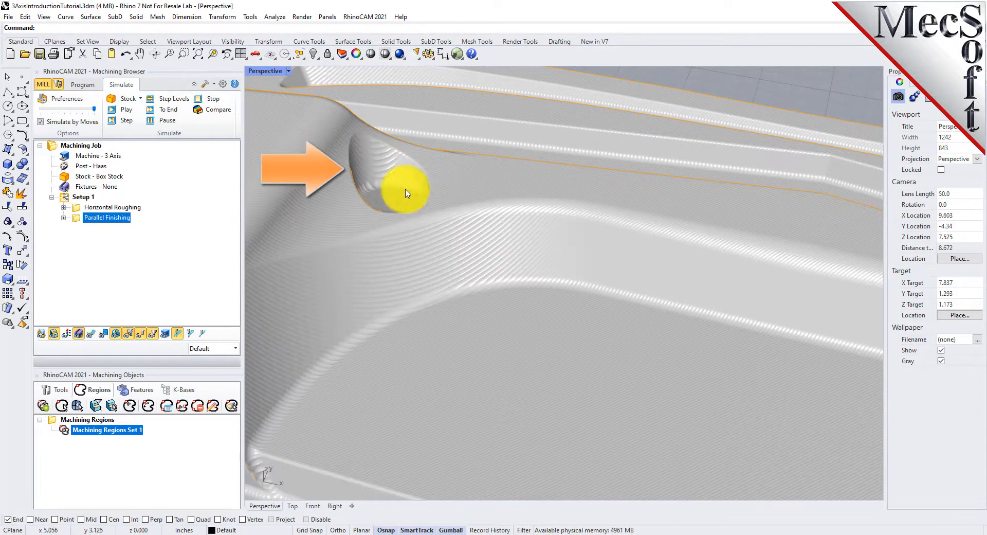
- Start a Radial Machining operation from the 3 Axis Advanced methods for the two small recesses
scroll(345, 264, down, 2)
scroll(445, 280, down, 5)
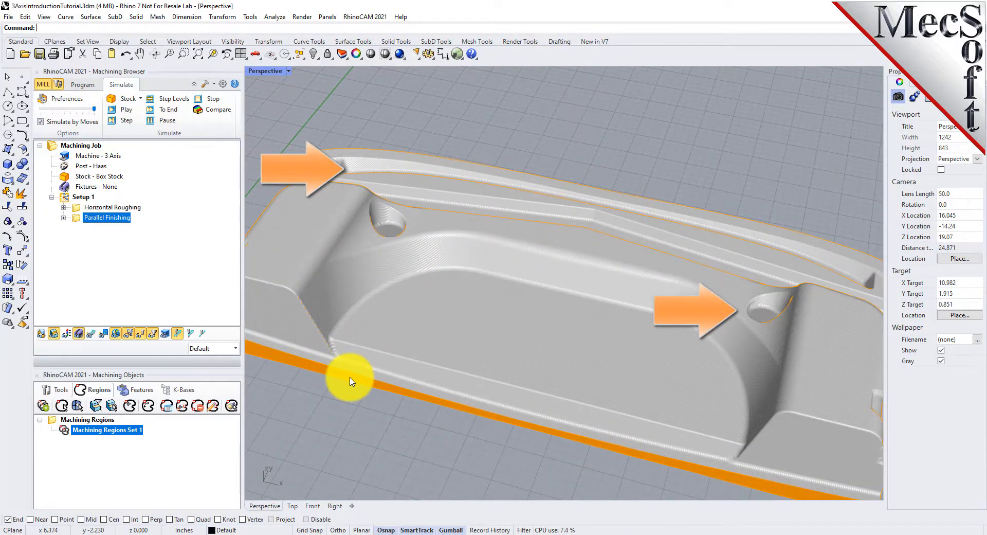
click(117, 108)
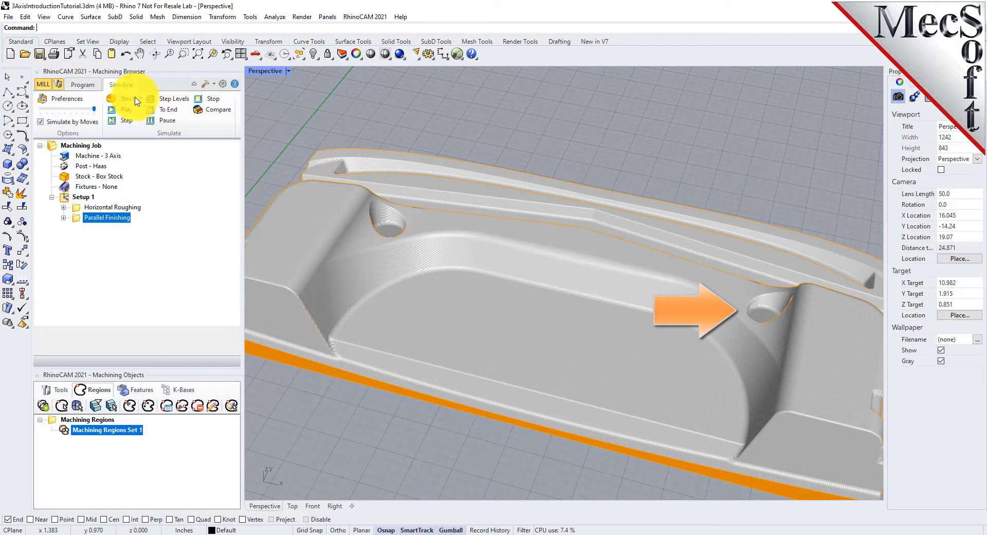
click(83, 85)
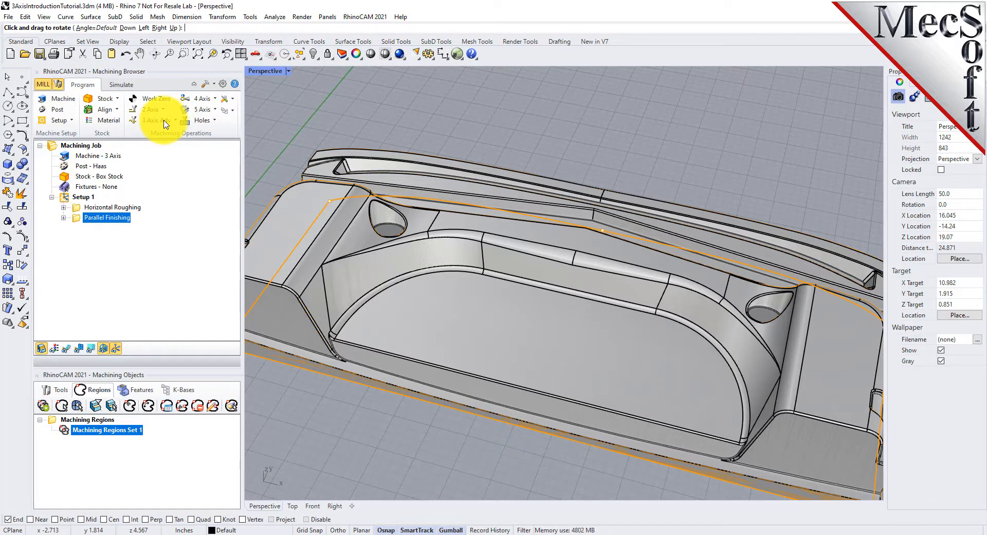
click(174, 120)
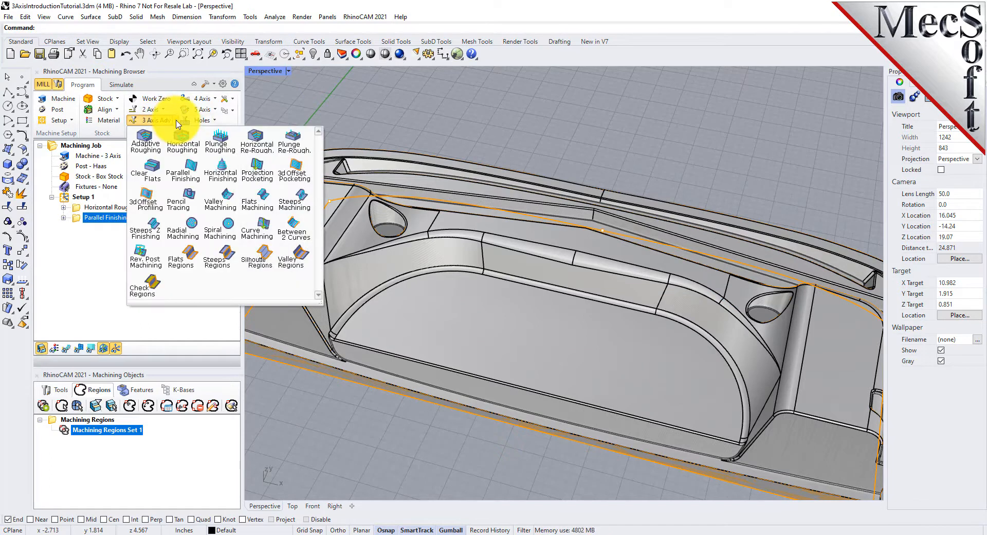
click(188, 233)
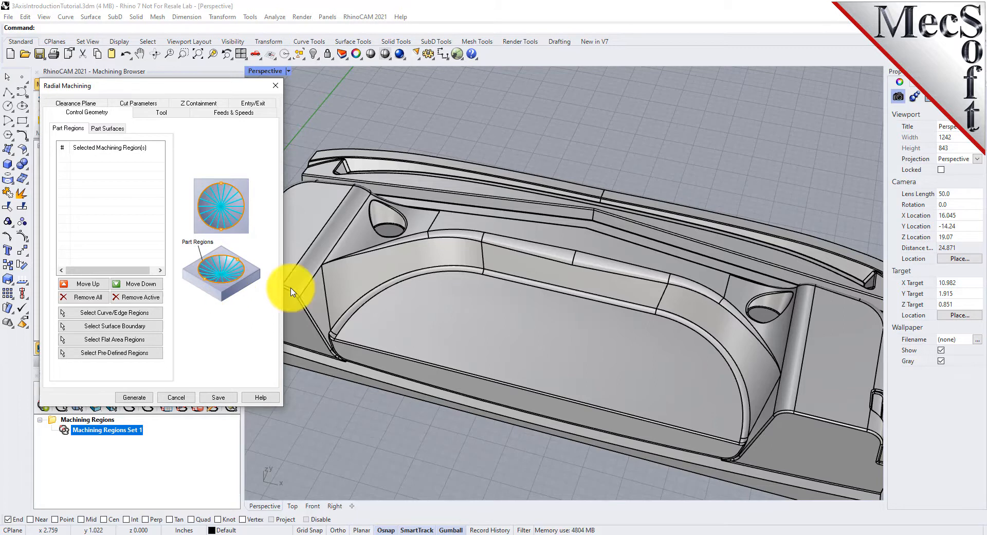
- Select the complete upper edge loops of both small recesses as the part regions for Radial Machining
scroll(392, 195, up, 8)
scroll(390, 199, up, 2)
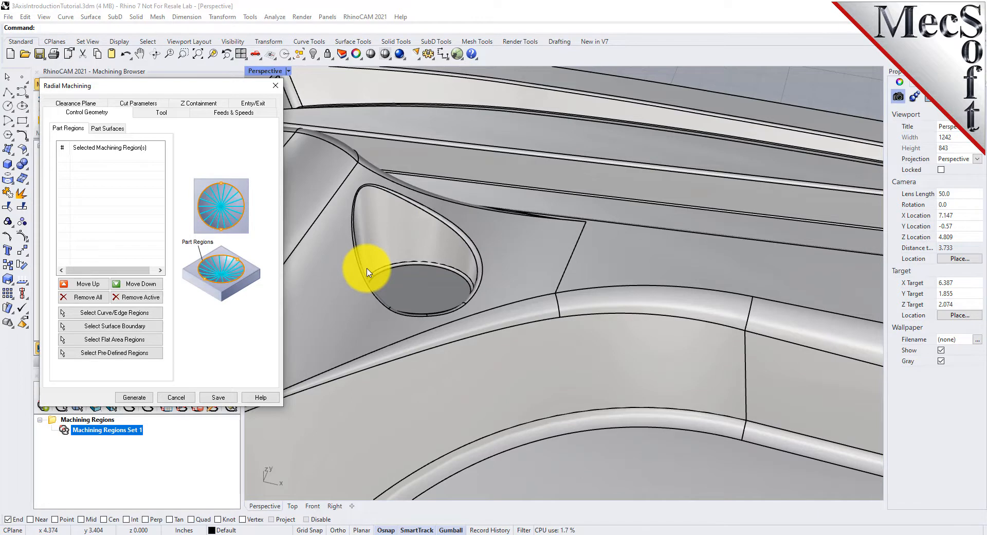
click(146, 318)
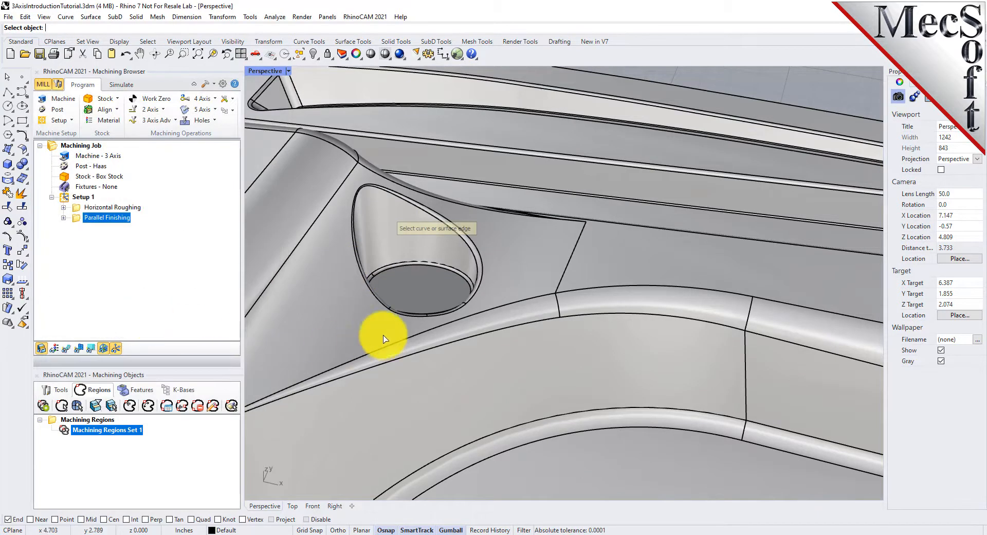
scroll(386, 225, up, 3)
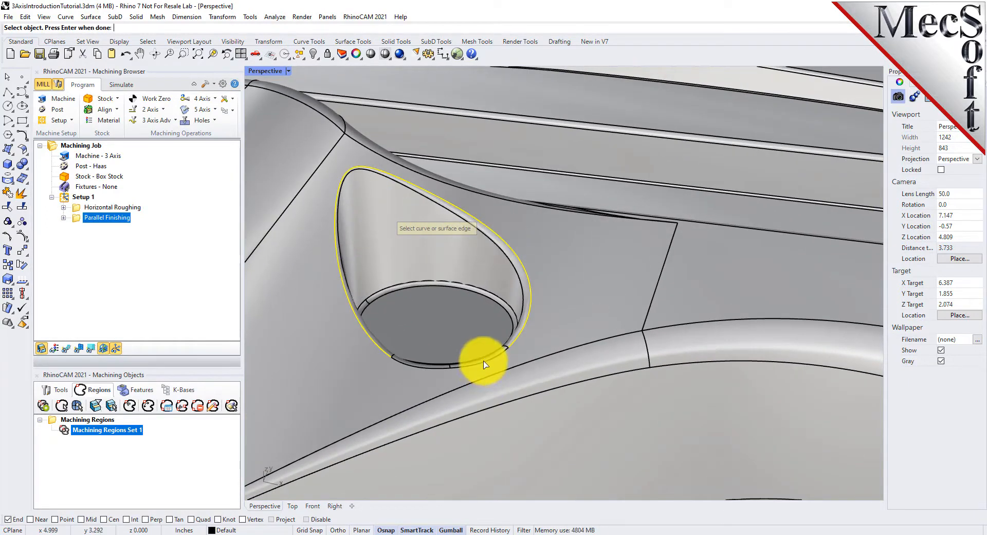
click(419, 368)
scroll(345, 295, down, 5)
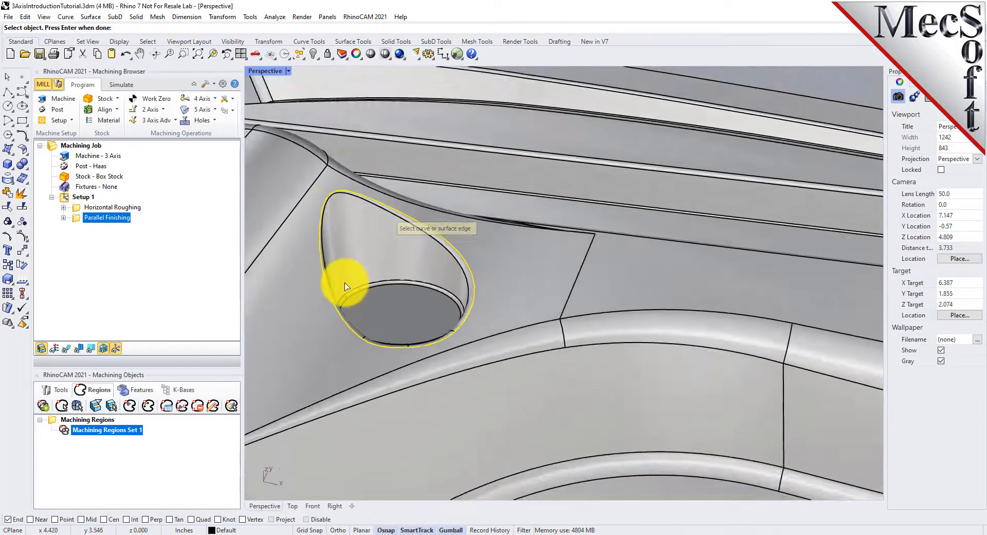
scroll(649, 351, up, 6)
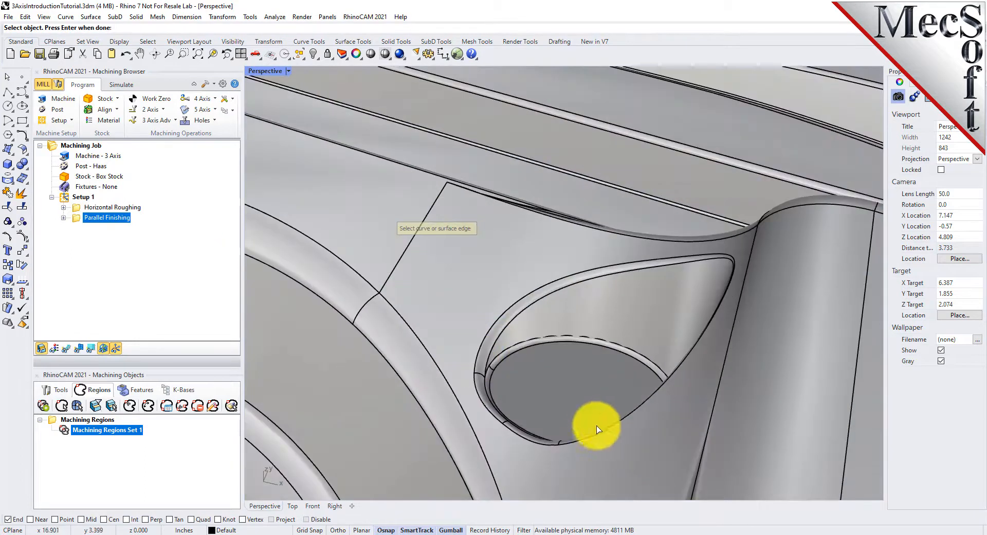
click(688, 258)
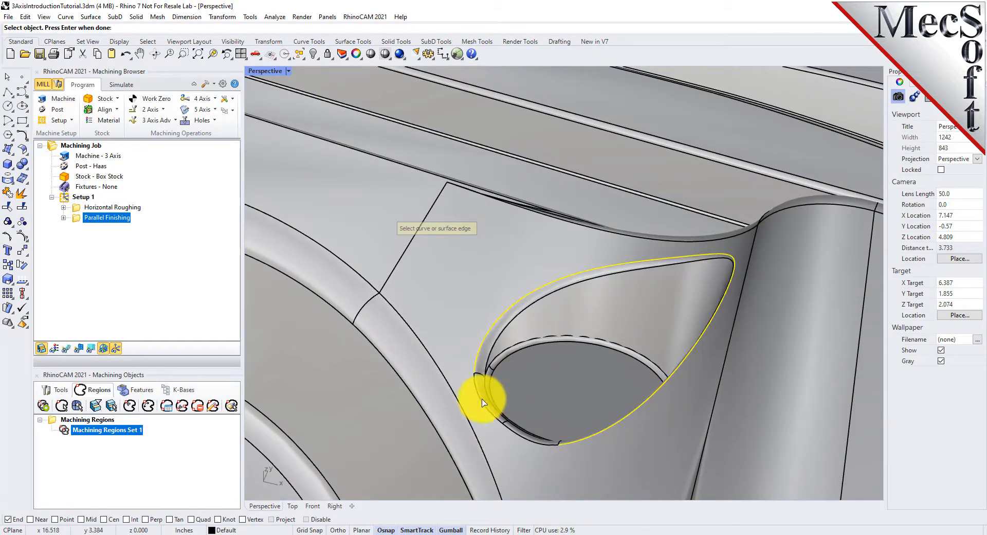
key(Return)
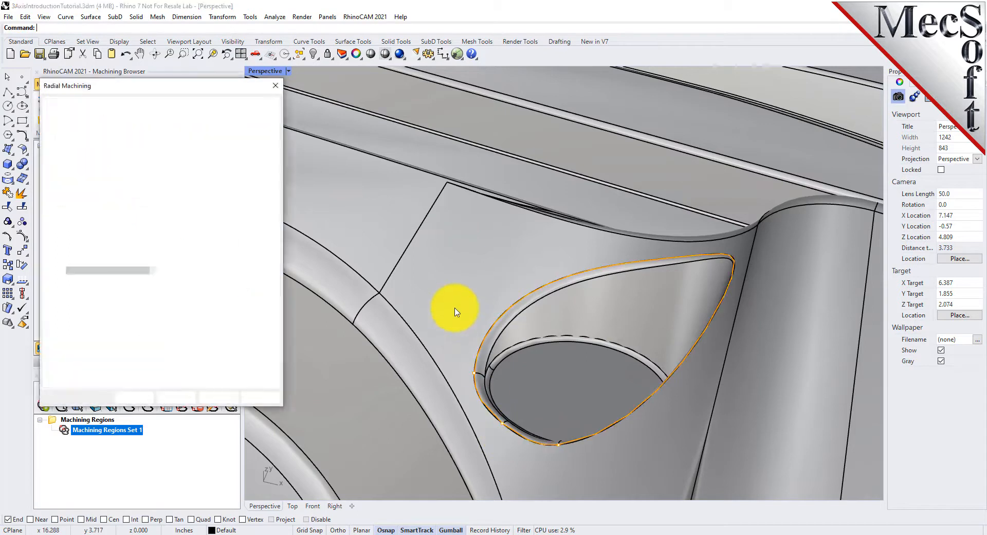
- Keep the 1/4 inch ball mill, define the stepover as a percentage of the tool diameter, and generate the Radial Machining toolpath
drag(190, 90, 246, 128)
click(214, 150)
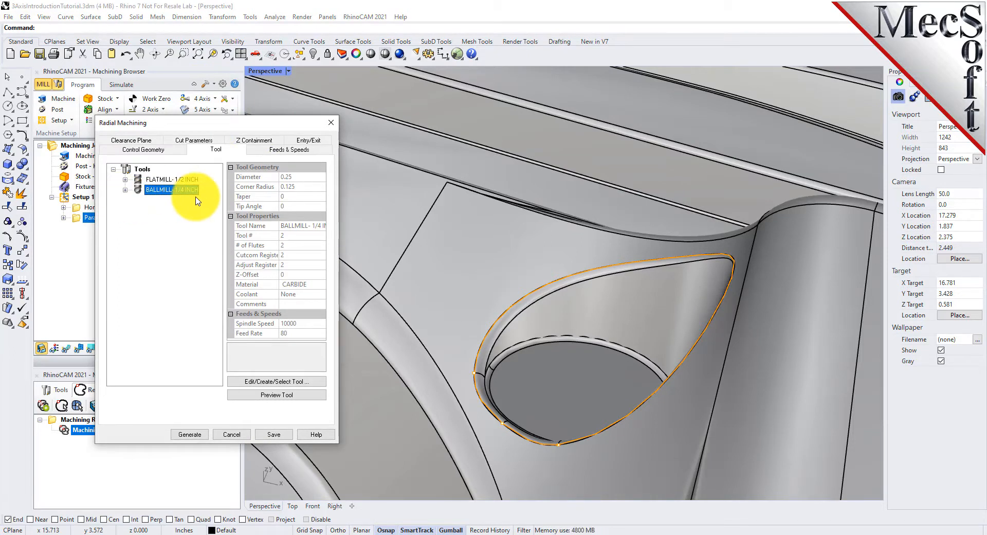
click(194, 140)
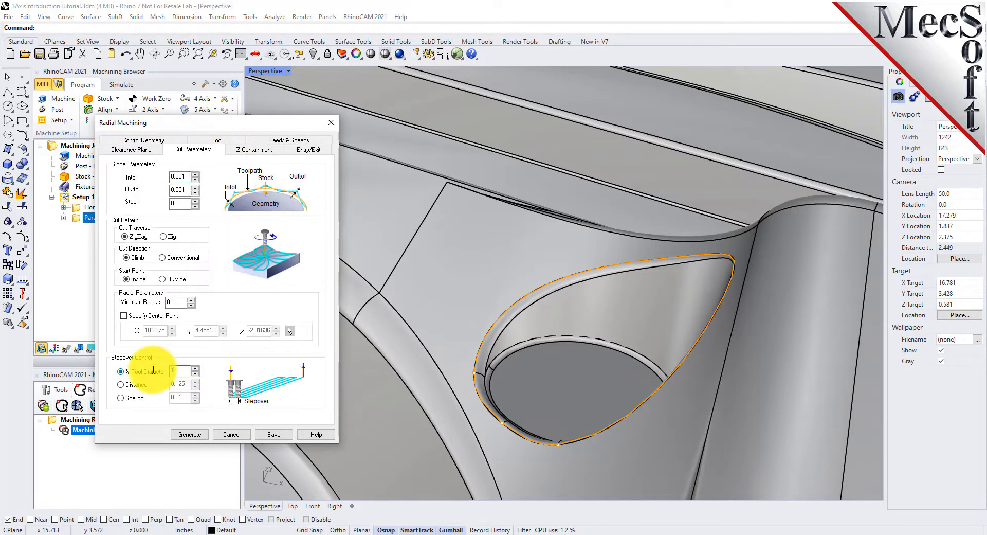
click(191, 433)
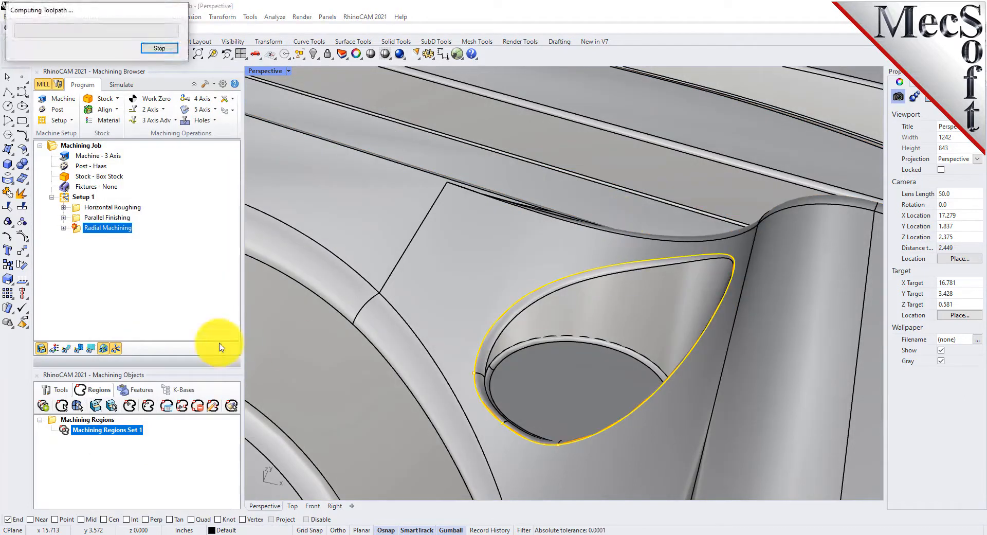
- Show the Radial Machining toolpath and examine its radial passes in both small recesses
click(67, 349)
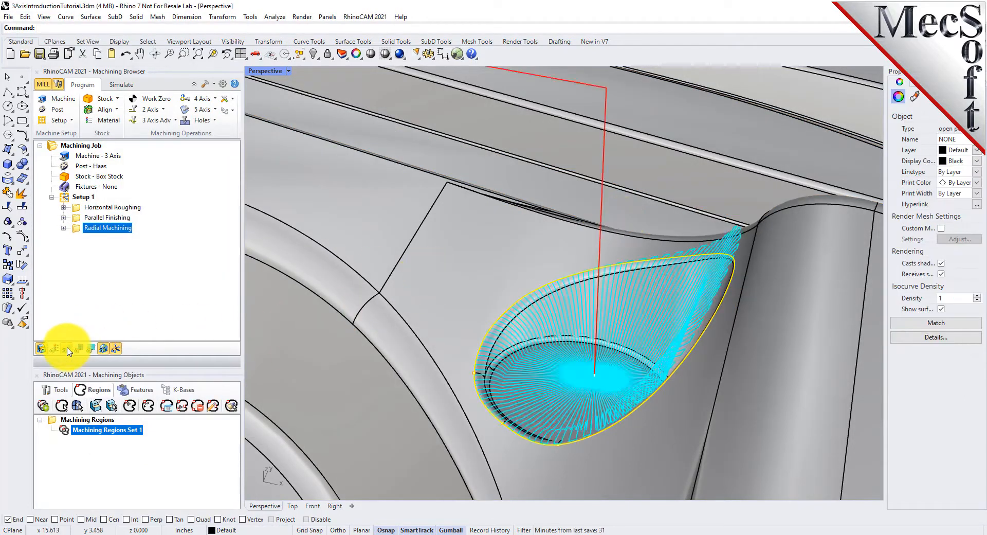
click(68, 350)
click(67, 350)
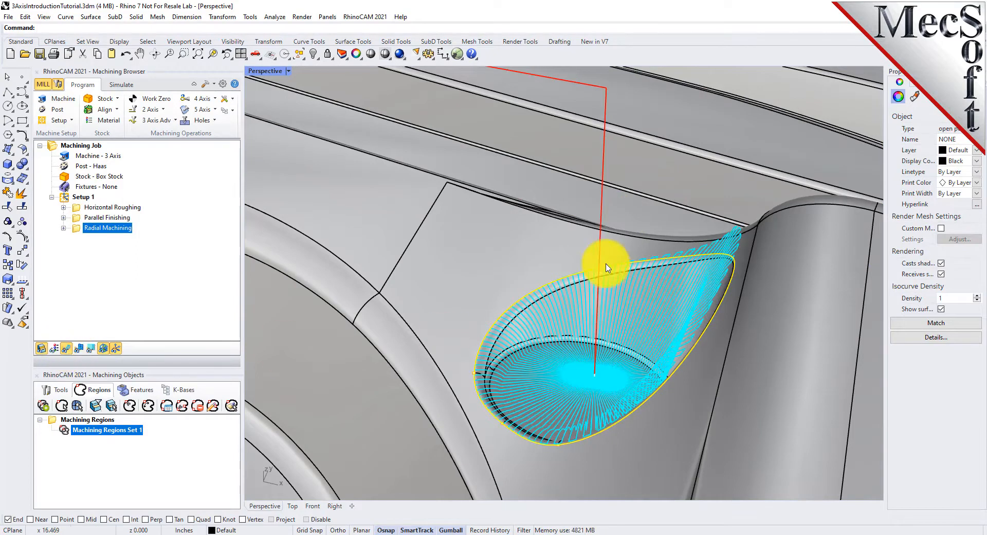
scroll(666, 292, down, 9)
scroll(647, 309, down, 9)
right_drag(648, 310, 480, 246)
scroll(393, 260, up, 10)
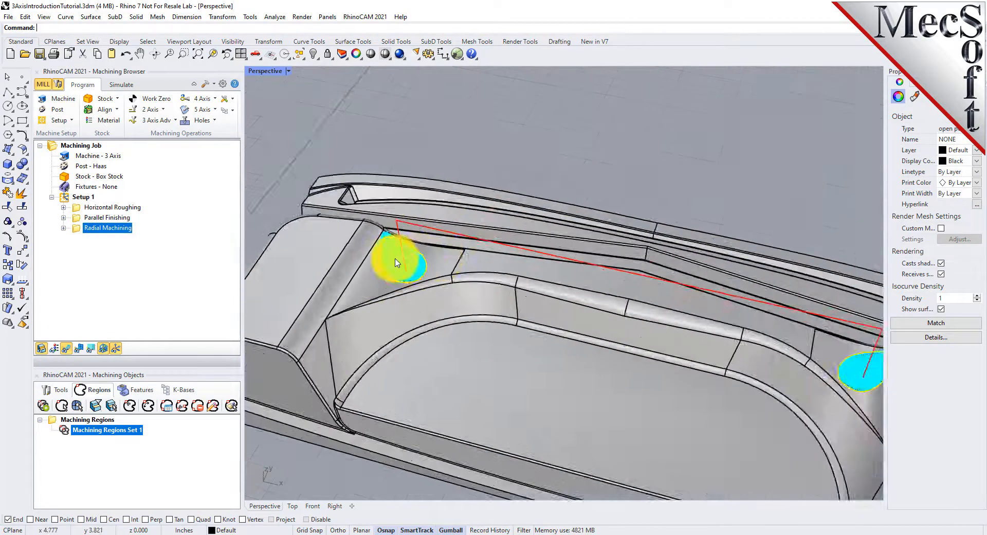
- Simulate the Radial Machining operation through to its end and hide the toolpath
click(121, 85)
click(126, 110)
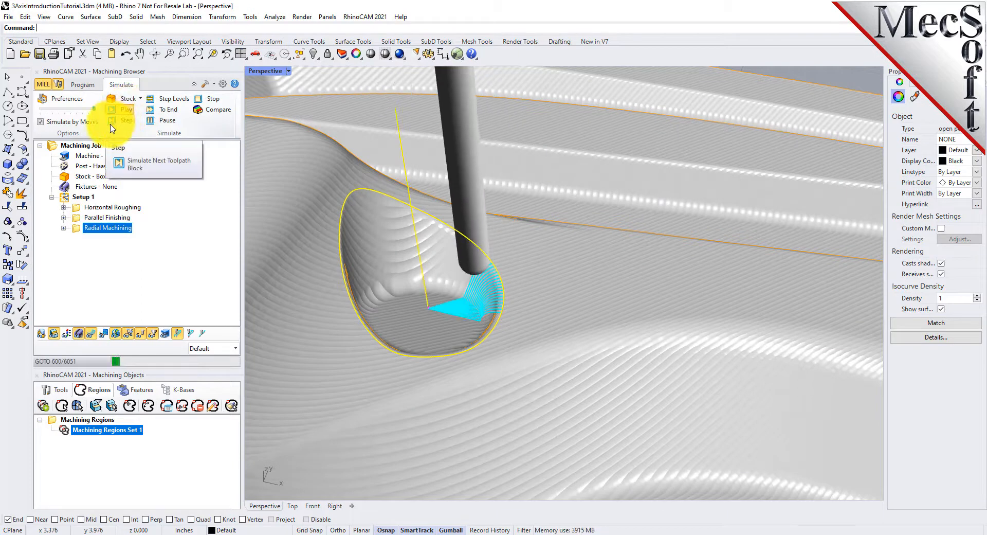
click(78, 333)
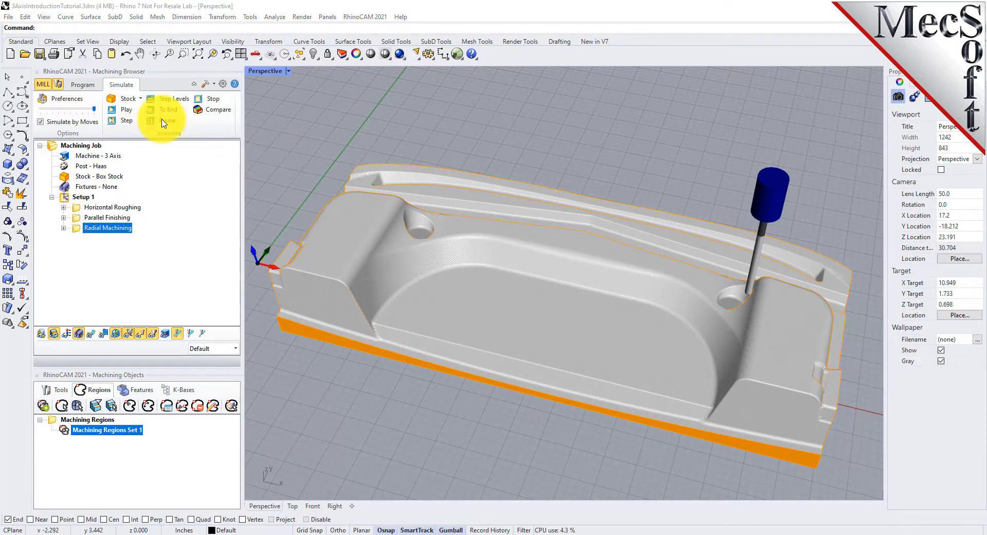
- Post Setup 1 with the Haas post to 3AxisIntroductionTutorial_Setup 1.nc, review the resulting G-code and close it
click(84, 85)
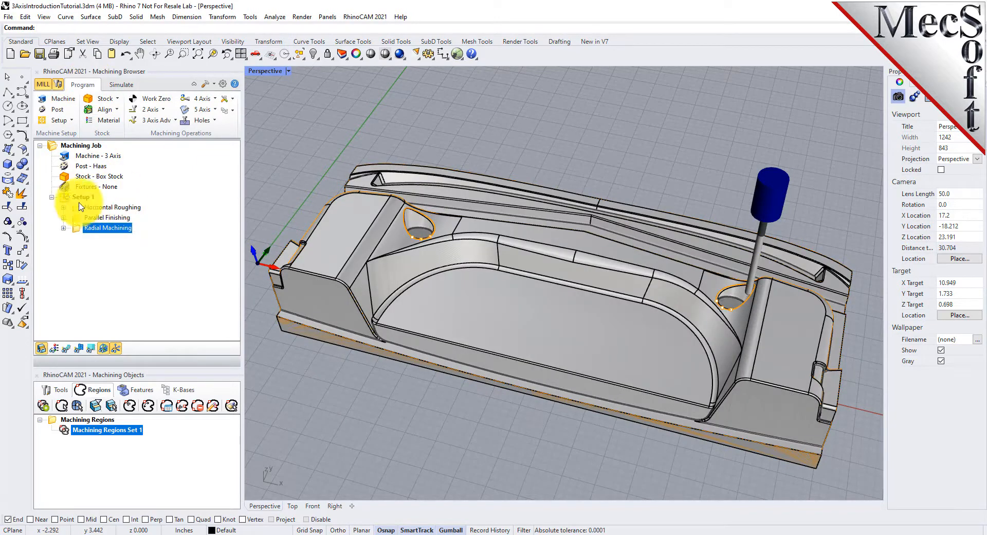
right_click(90, 200)
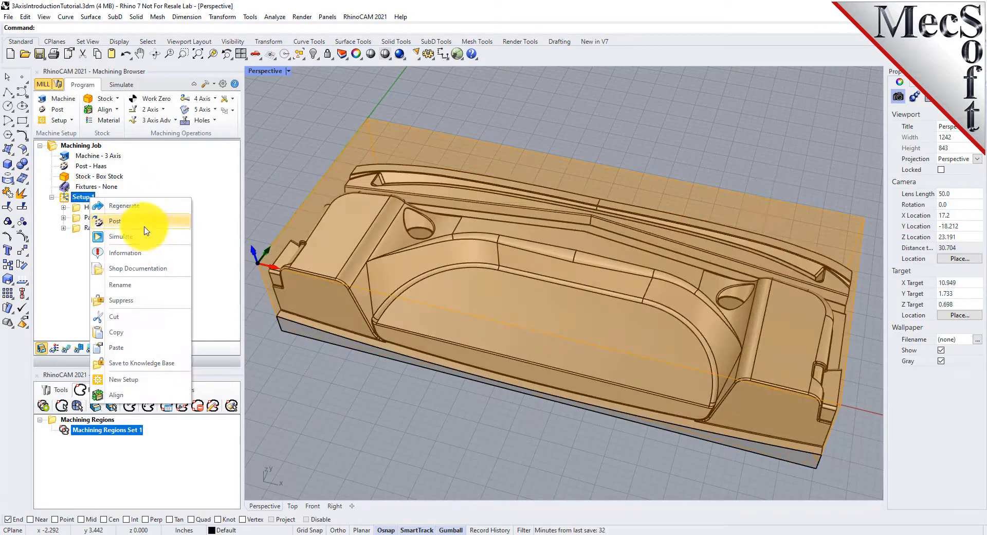
click(144, 216)
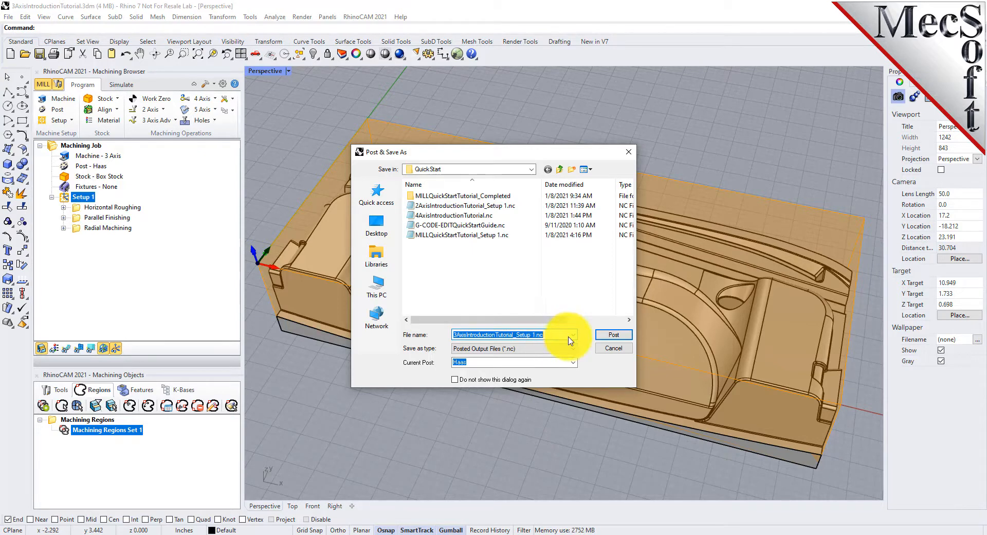
click(613, 335)
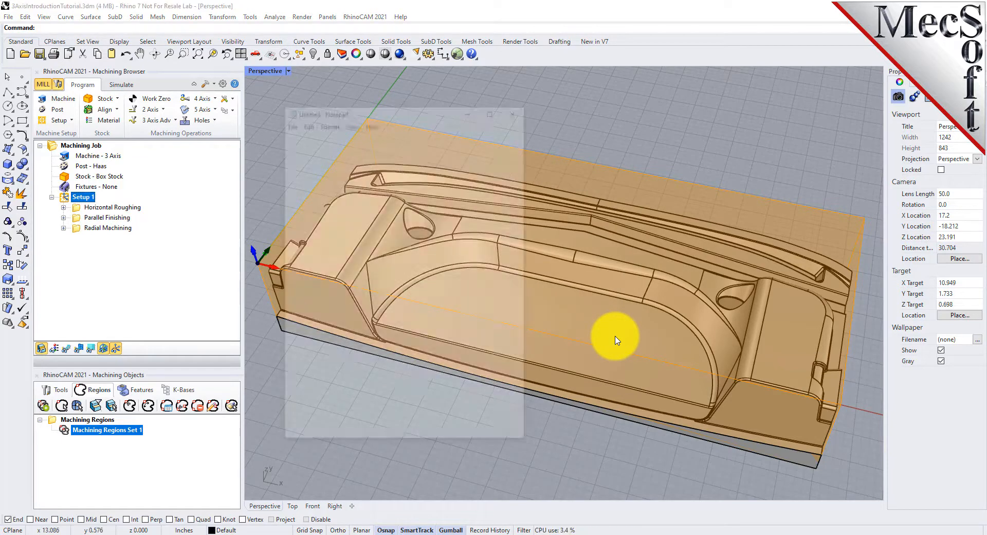
drag(524, 134, 524, 77)
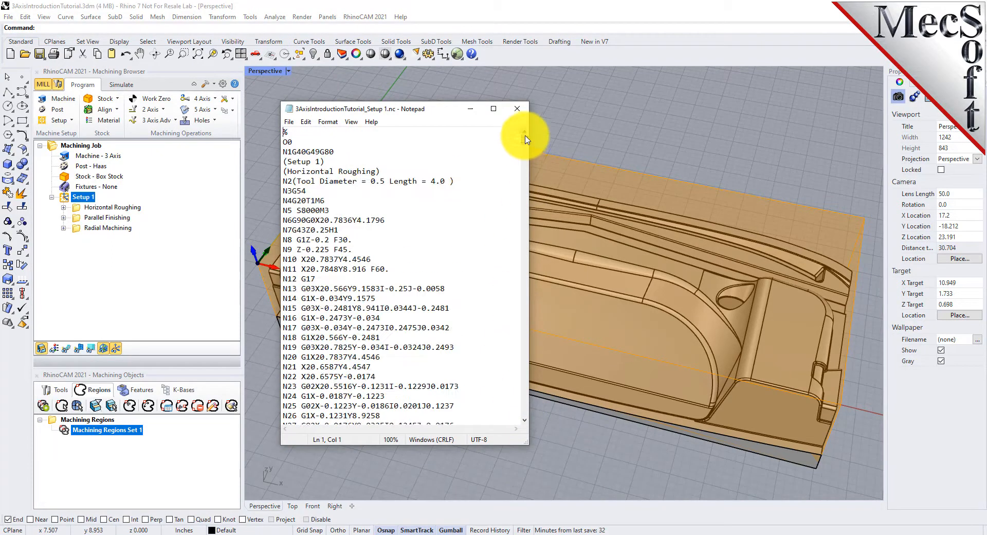
click(520, 109)
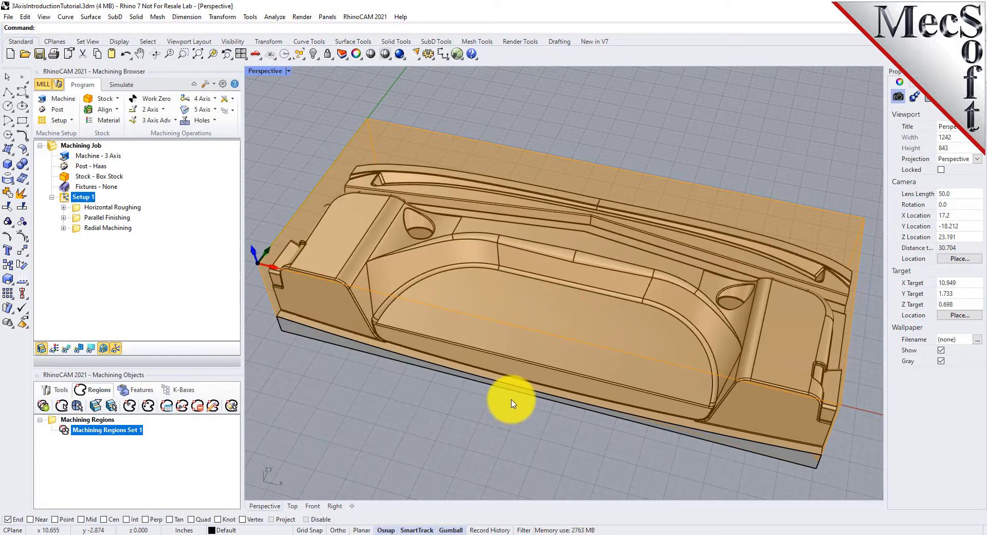
- Review each operation's tool, feeds and machining time in the Setup 1 information, close it and list the job's tools
click(260, 59)
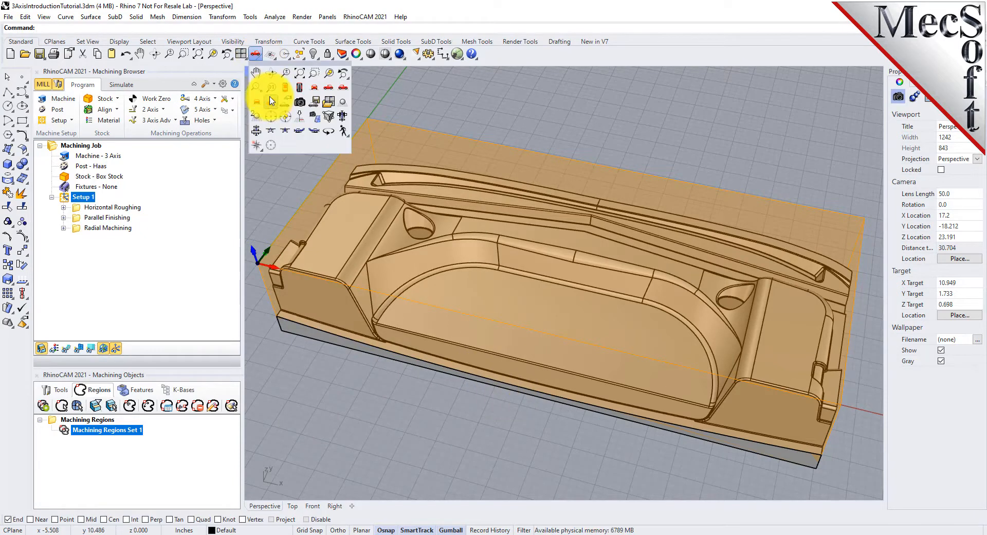
click(272, 103)
right_drag(411, 202, 503, 236)
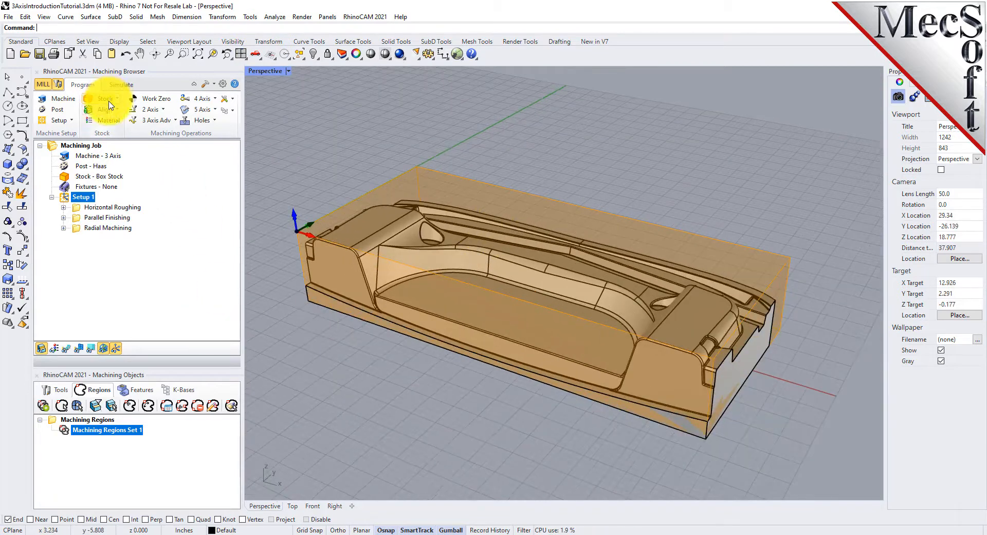
right_click(84, 197)
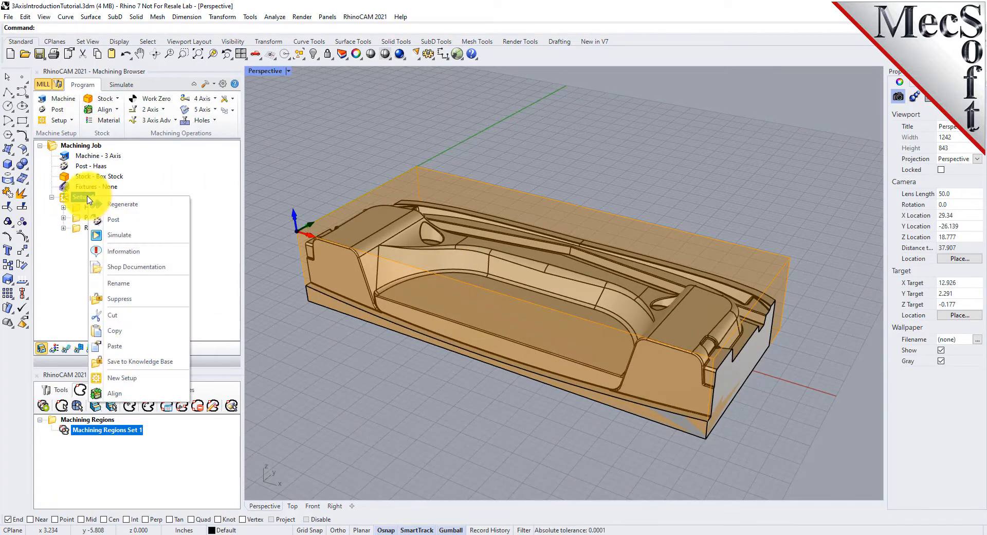
click(151, 251)
drag(247, 18, 328, 141)
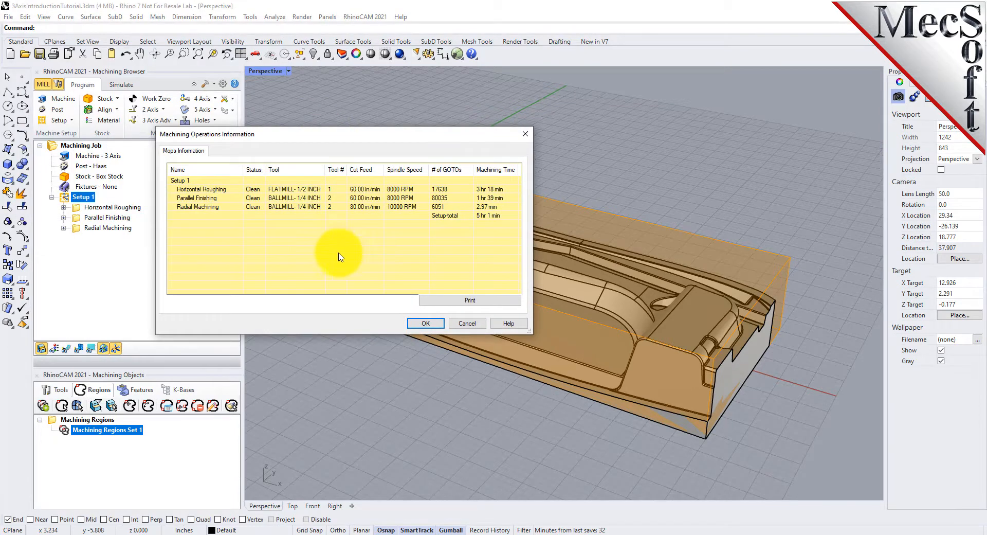
click(201, 189)
click(211, 199)
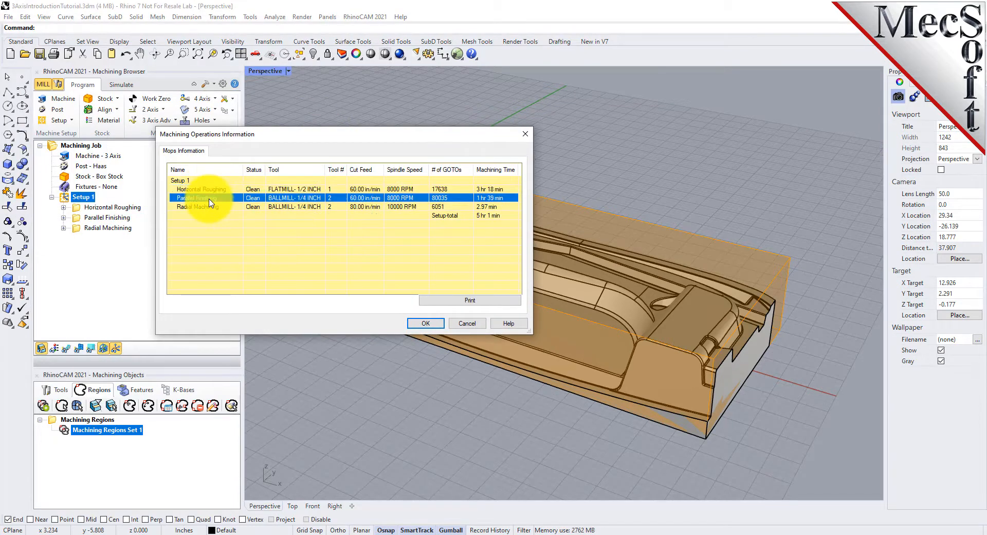
click(210, 206)
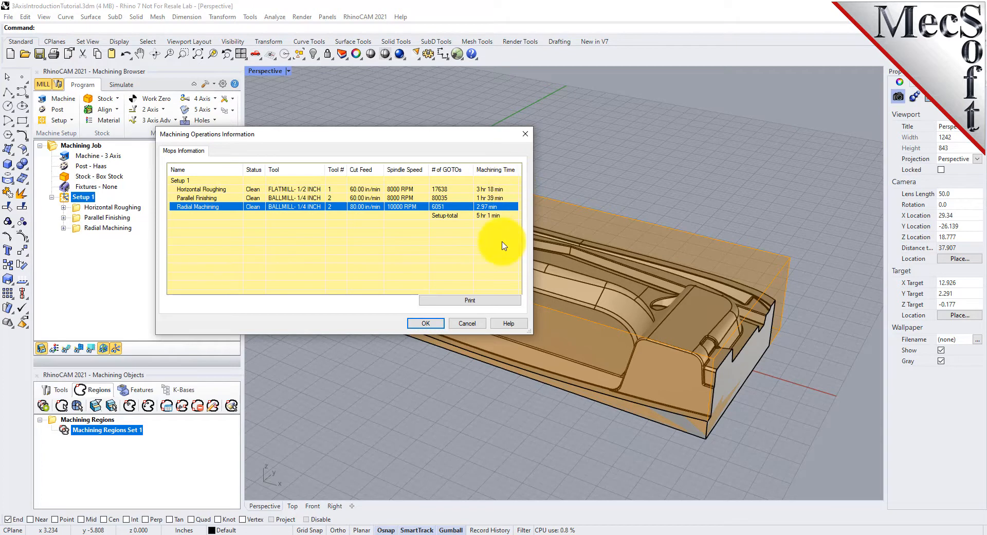
drag(379, 137, 408, 150)
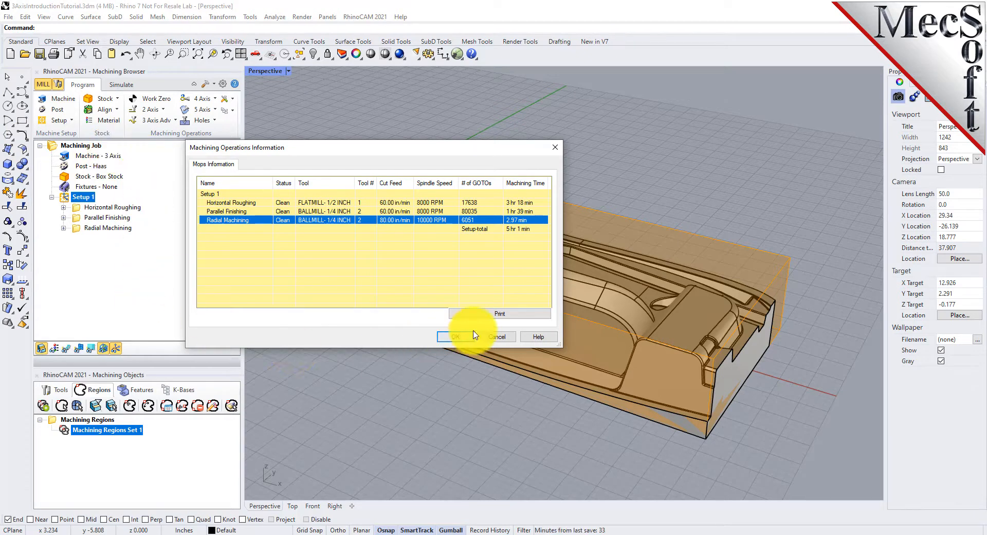
click(456, 337)
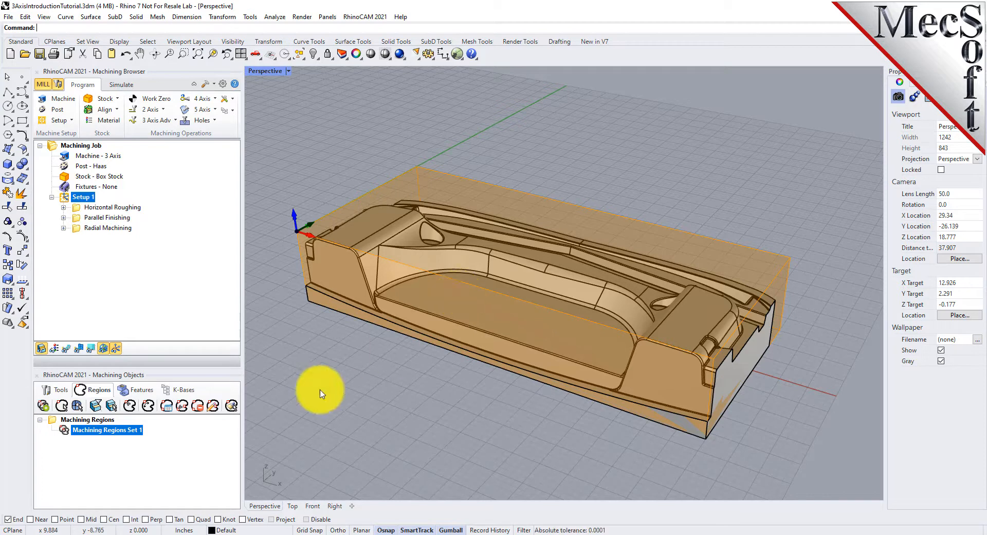
click(61, 391)
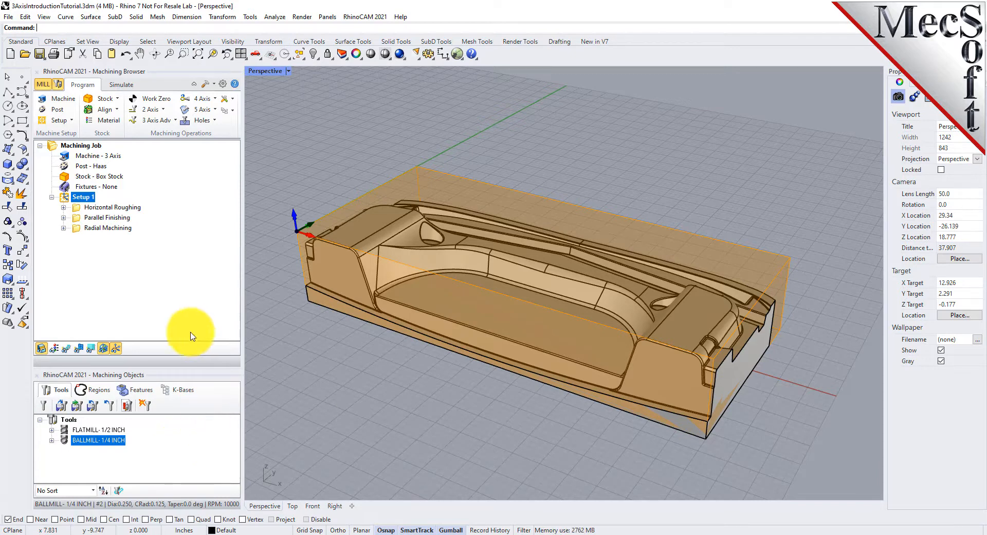
- Generate shop documentation for Setup 1 with the Template2 output template, replacing the existing 3AxisIntroductionTutorial.htm
right_click(86, 201)
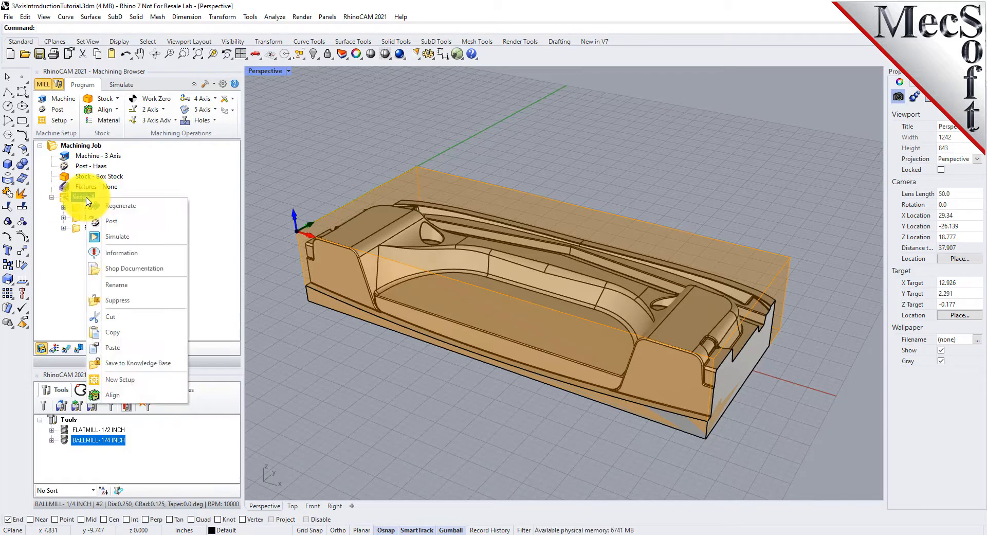
click(156, 268)
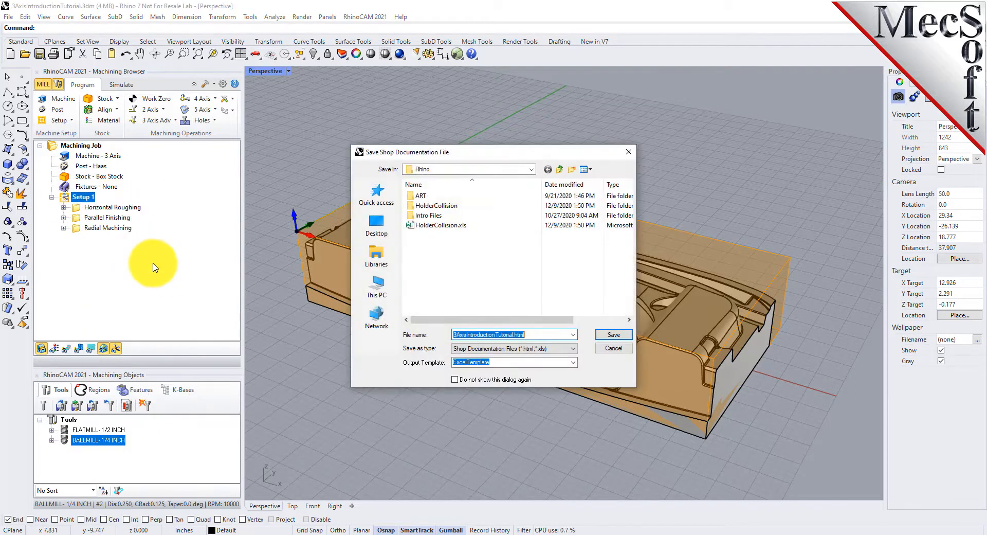
click(565, 364)
click(475, 384)
click(615, 335)
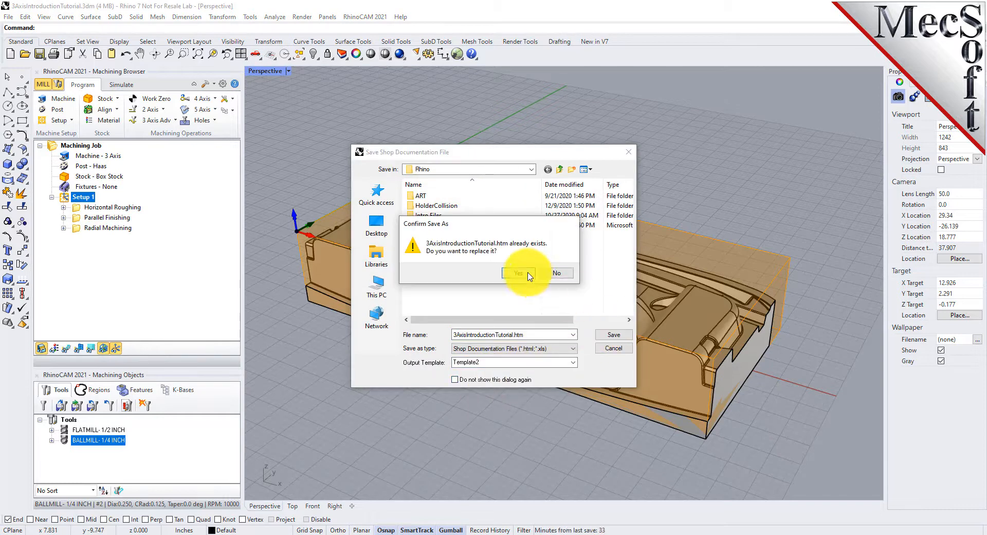
click(513, 273)
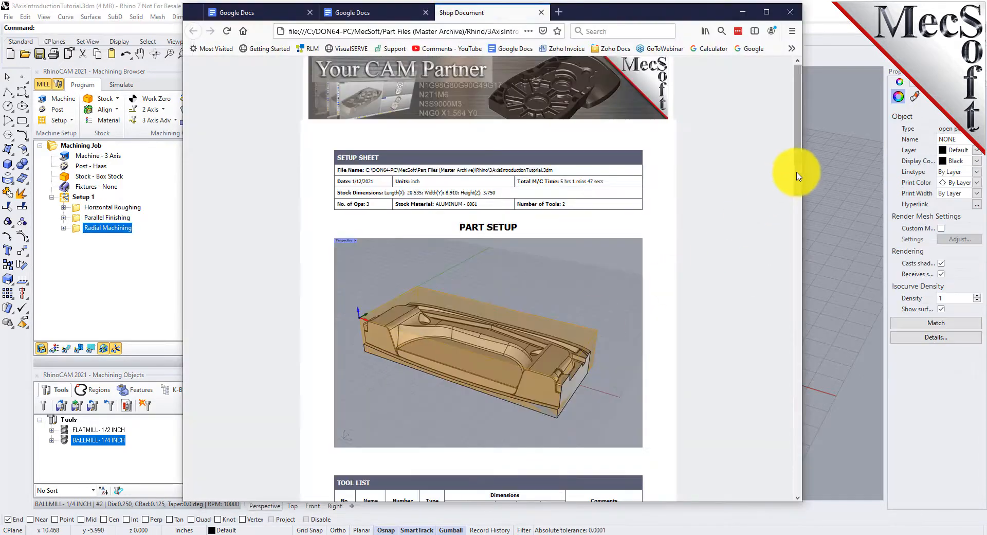
- Review the shop document's setup sheet, part setup image, tool list and the feeds, speeds and machining time of each operation
scroll(797, 187, down, 2)
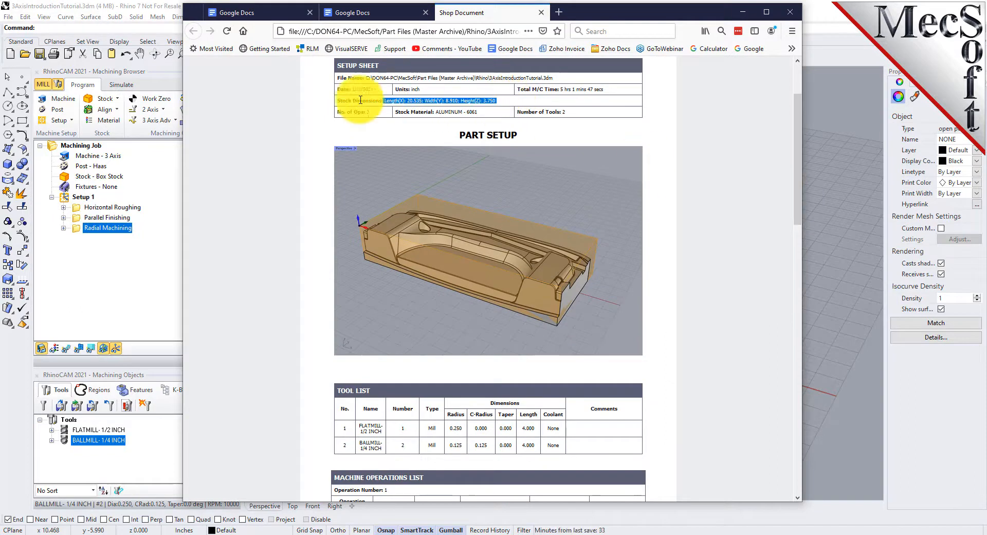
scroll(571, 176, down, 5)
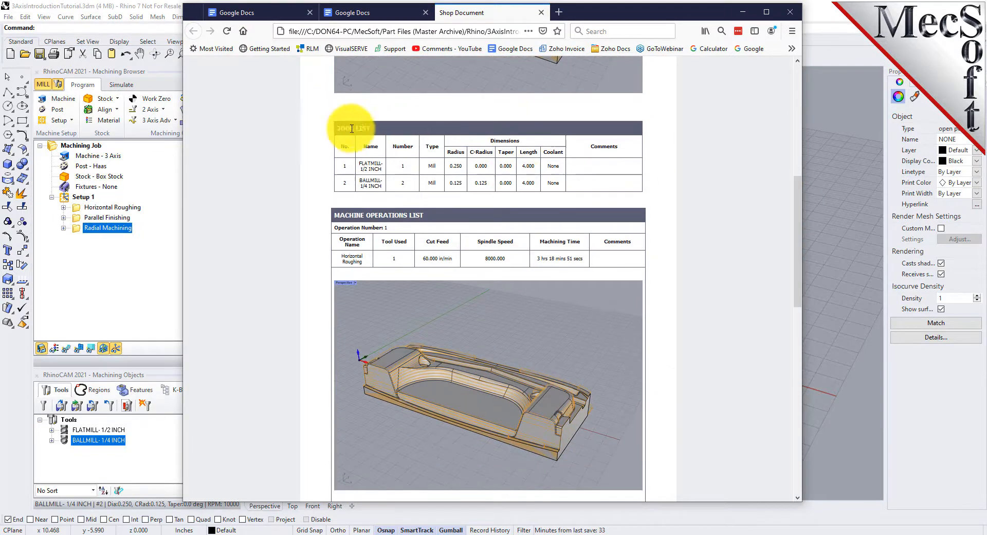
scroll(568, 205, down, 6)
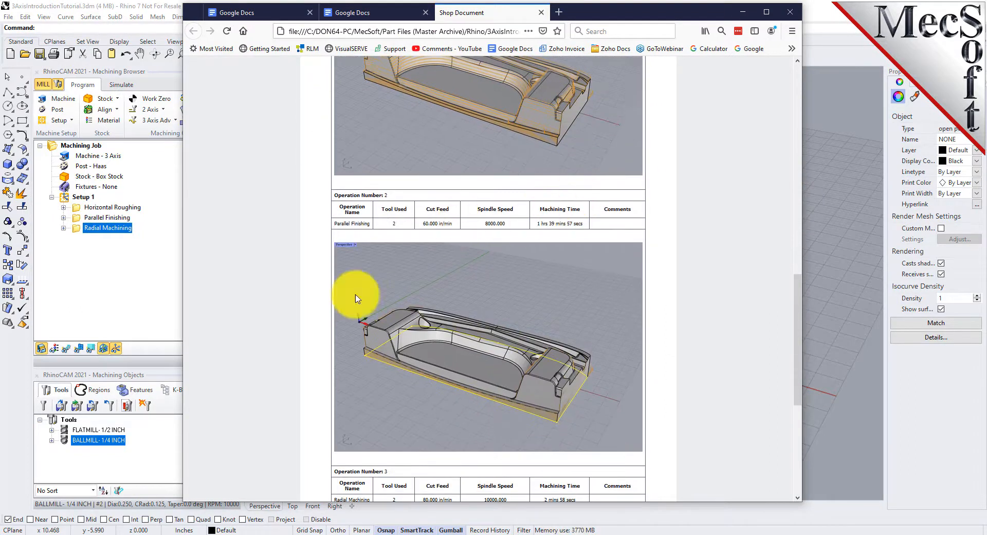
drag(183, 273, 299, 273)
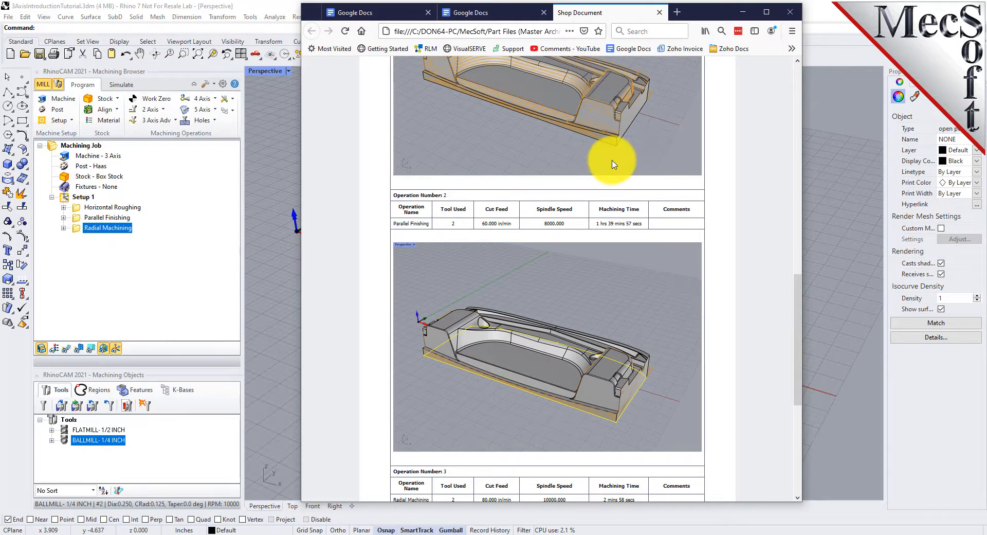
scroll(565, 175, down, 5)
scroll(588, 176, up, 10)
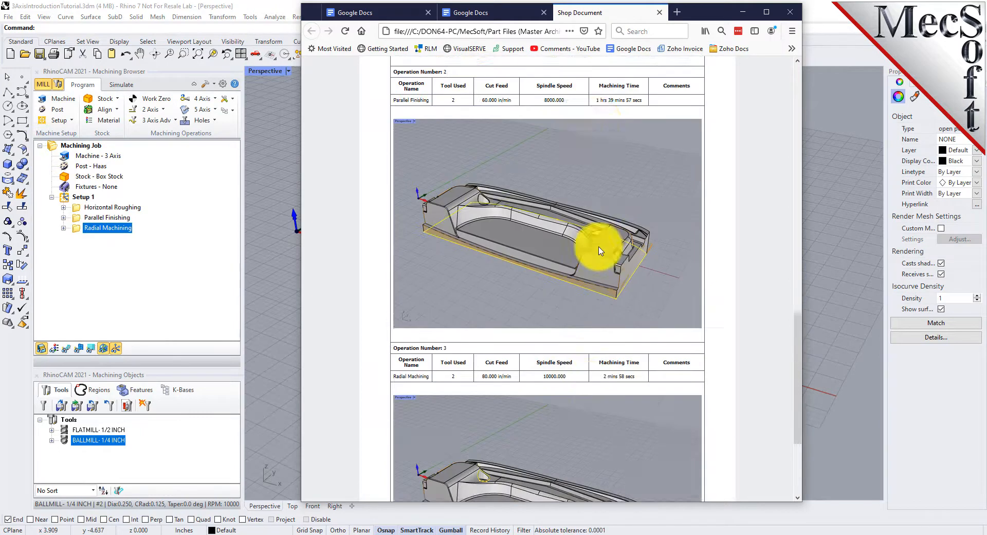
scroll(600, 250, up, 7)
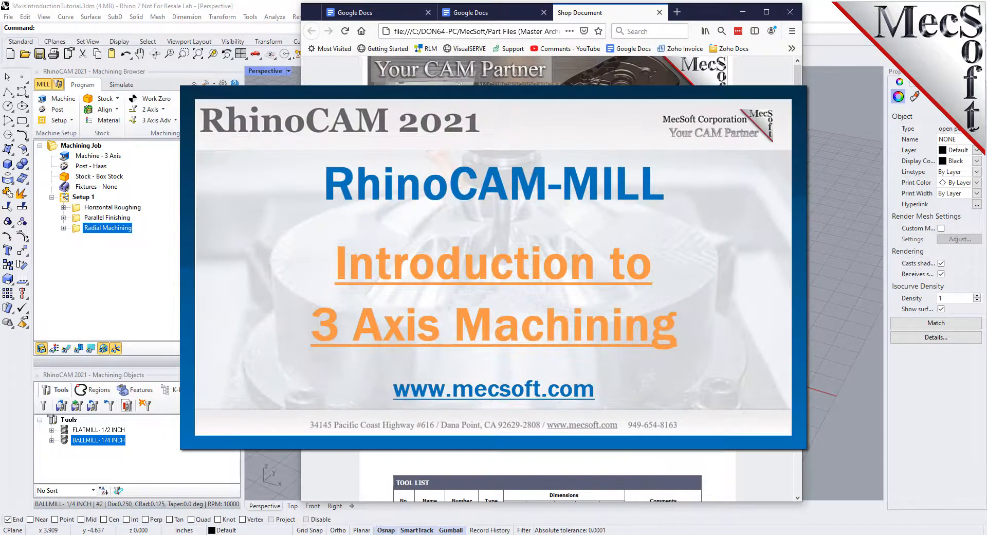